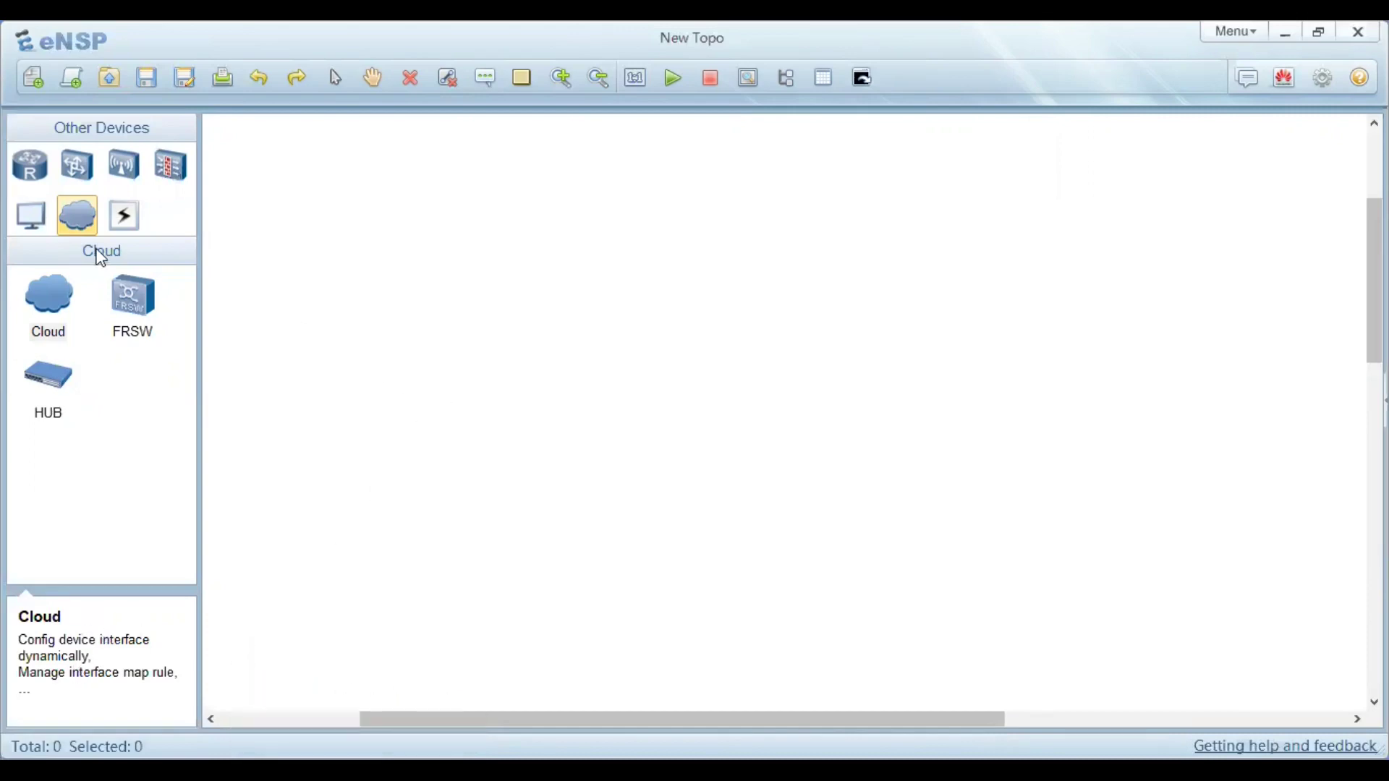
# - Place a Cloud device in the upper middle of the topology canvas
pyautogui.click(66, 304)
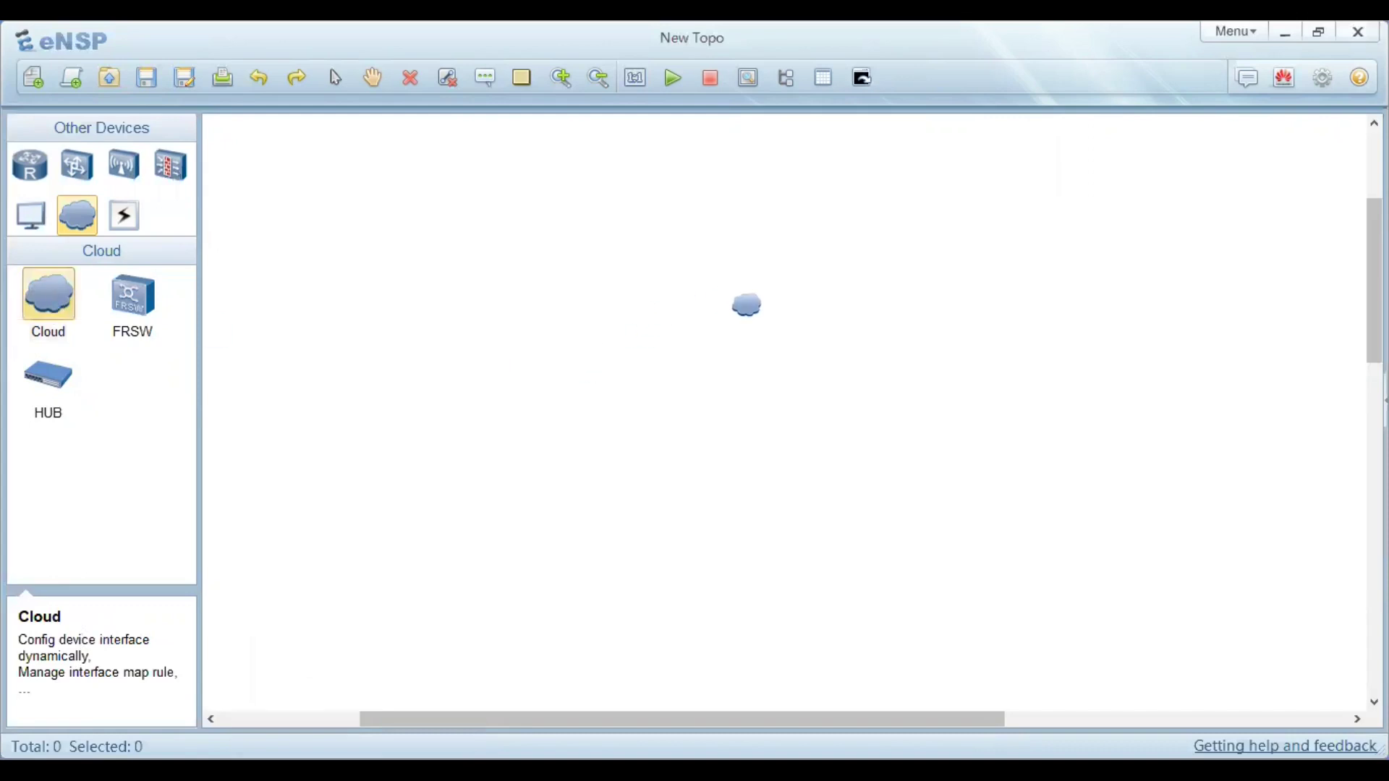
pyautogui.click(748, 305)
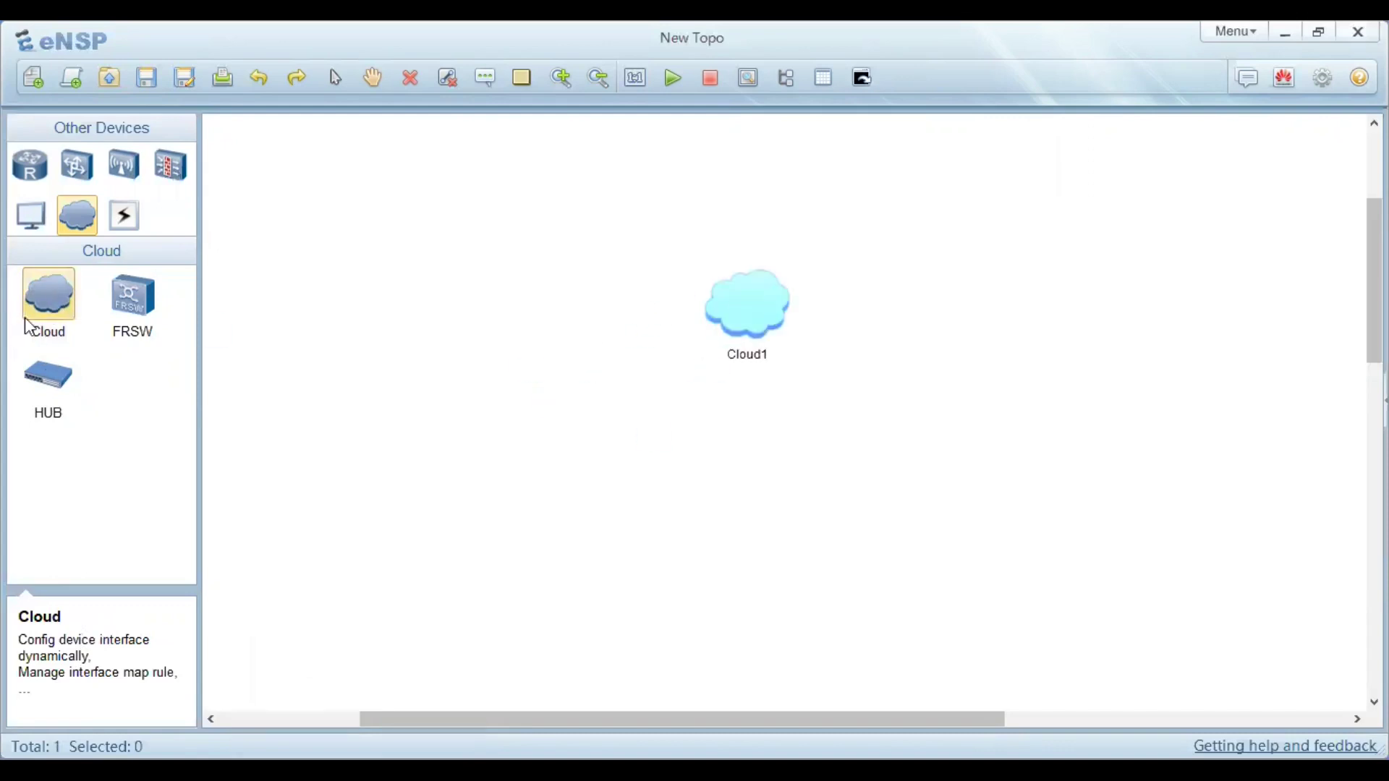
pyautogui.click(335, 77)
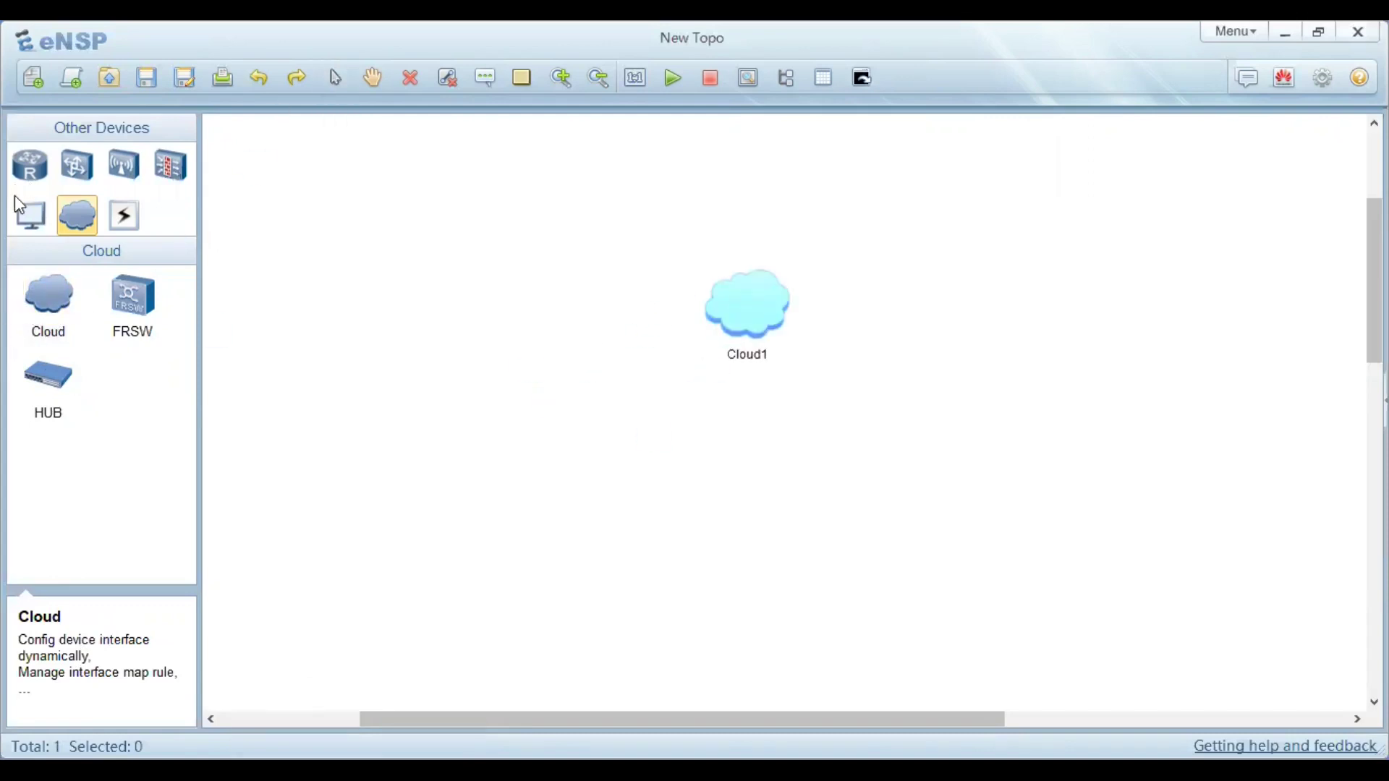
# - Place two PC end devices side by side below the cloud, one on each side of it
pyautogui.click(35, 207)
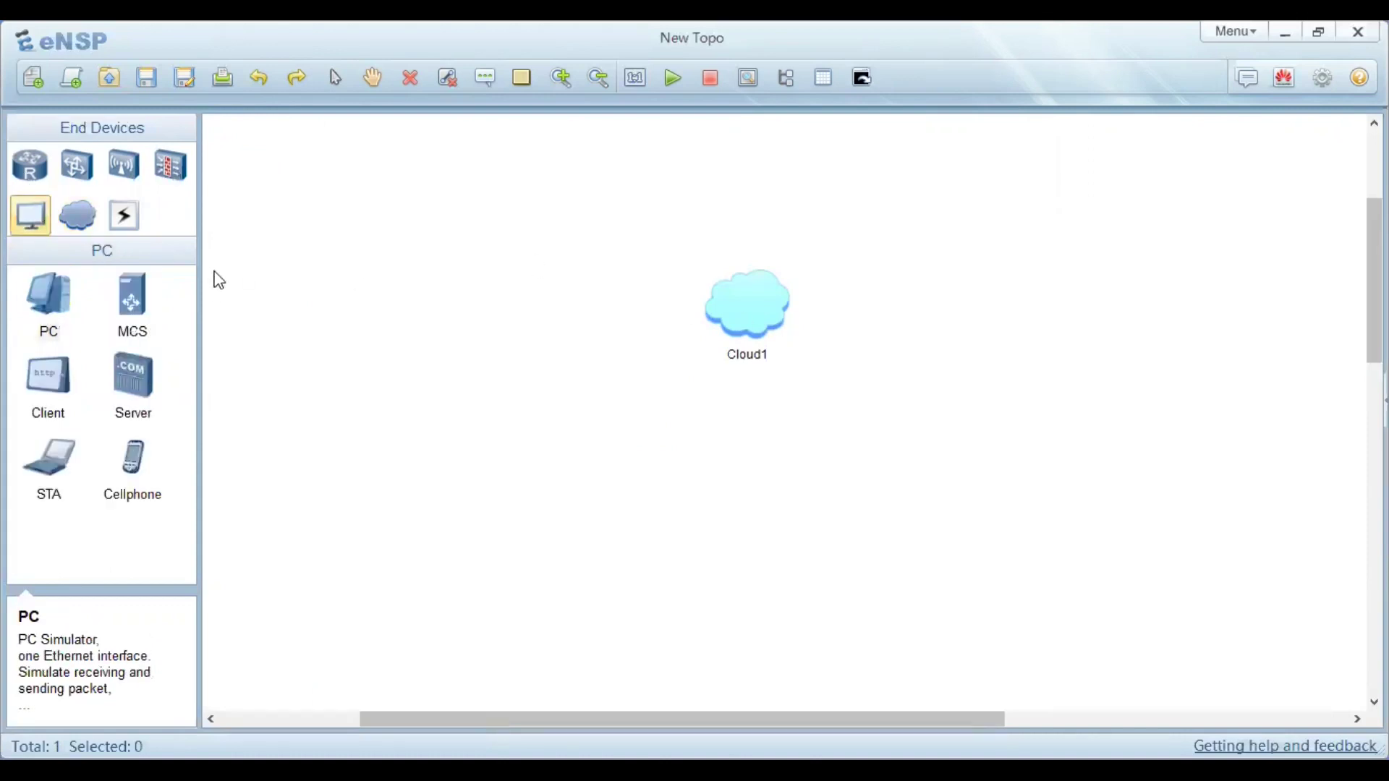
pyautogui.click(40, 322)
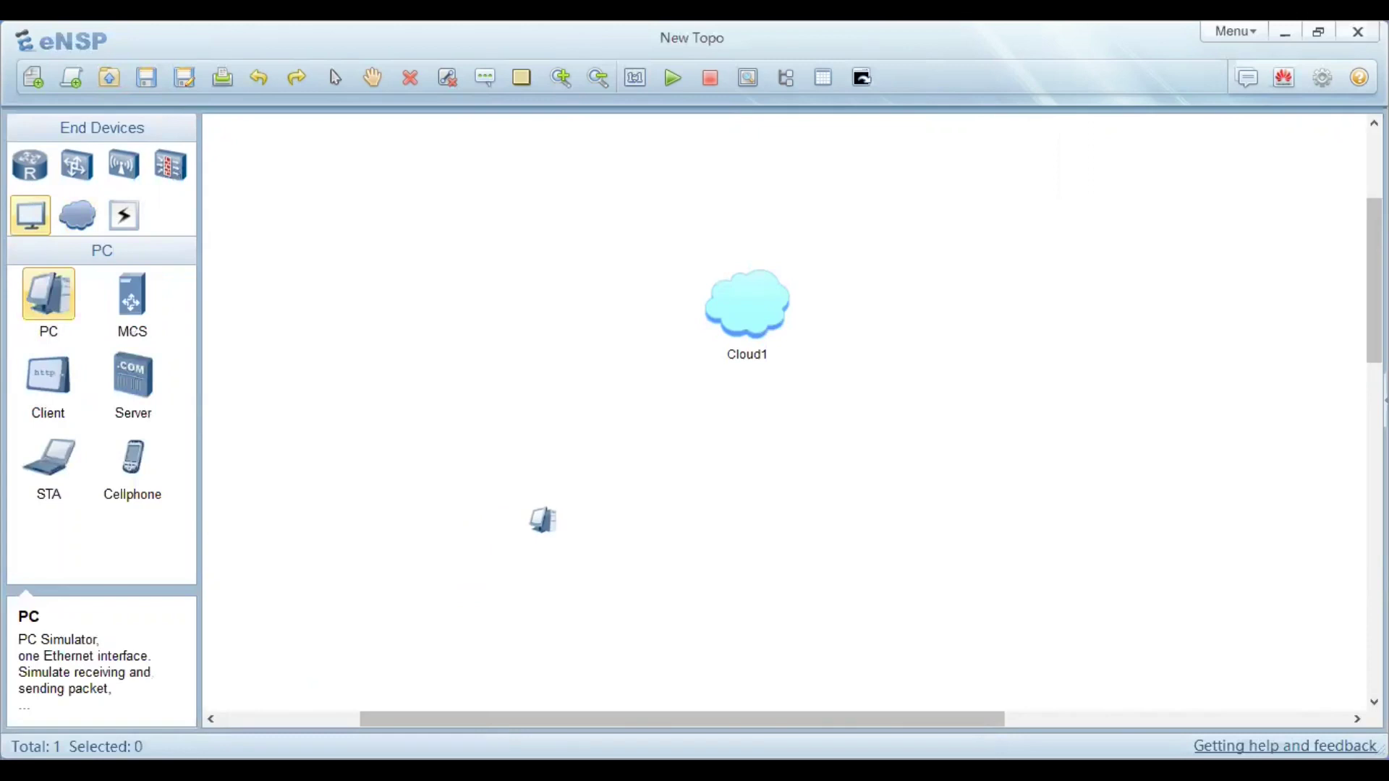
pyautogui.click(543, 520)
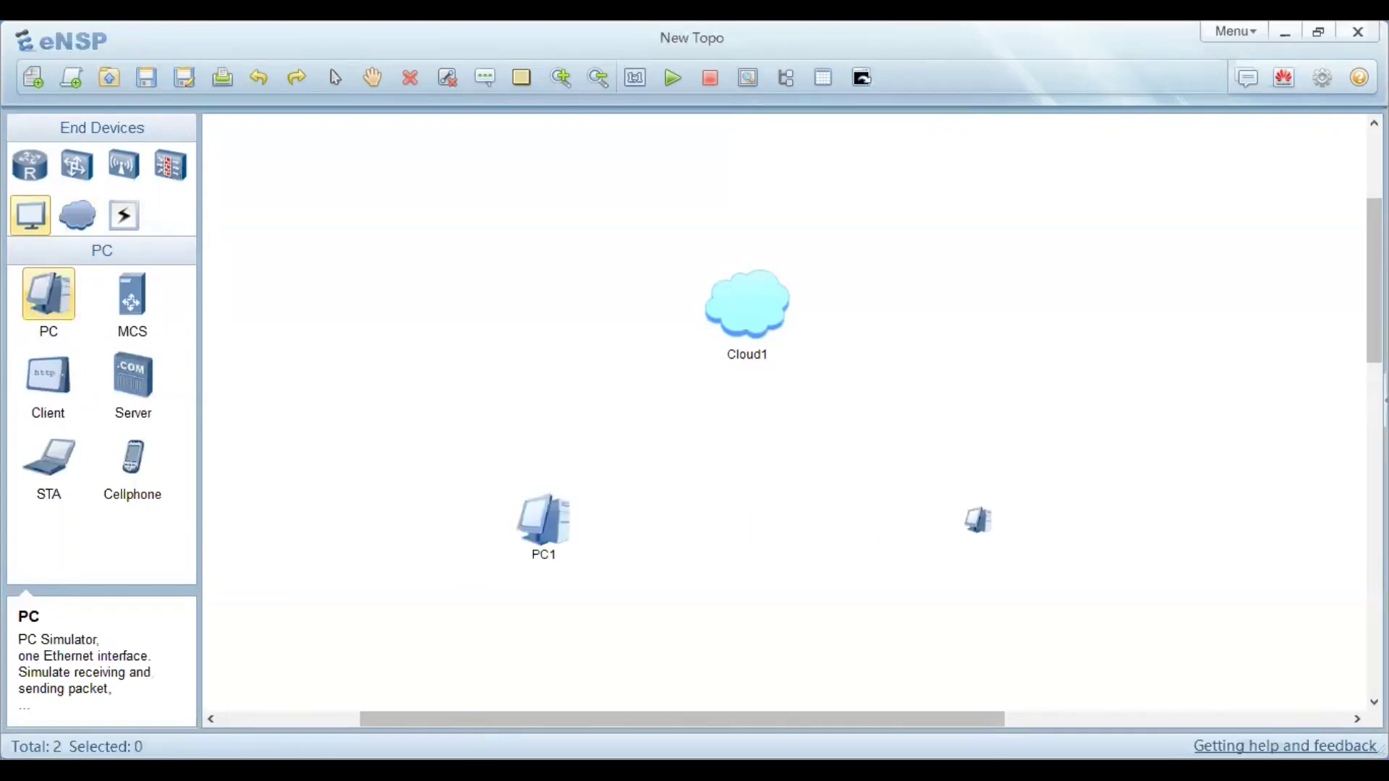
pyautogui.click(979, 520)
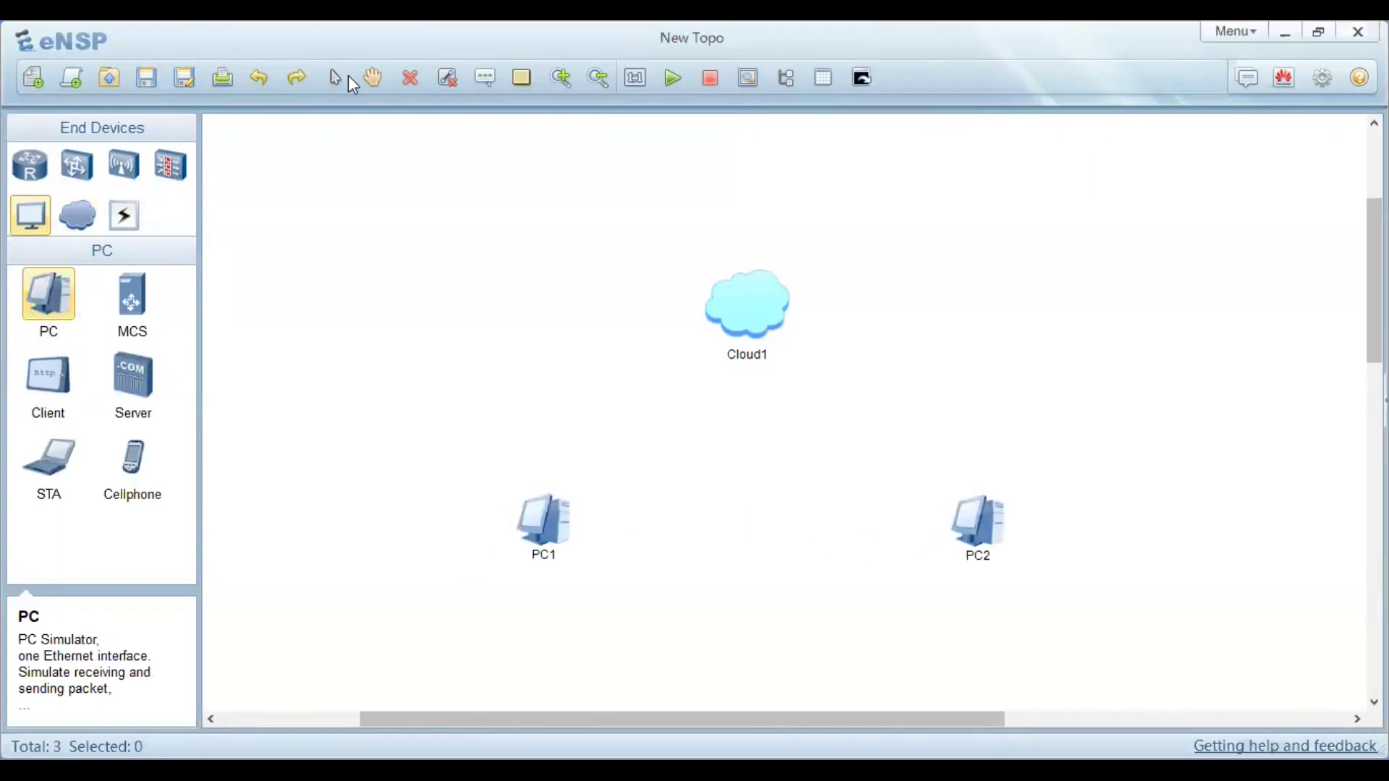
pyautogui.click(335, 78)
# - Start PC1 and PC2 together and align them horizontally
pyautogui.moveTo(507, 480); pyautogui.dragTo(1126, 563)
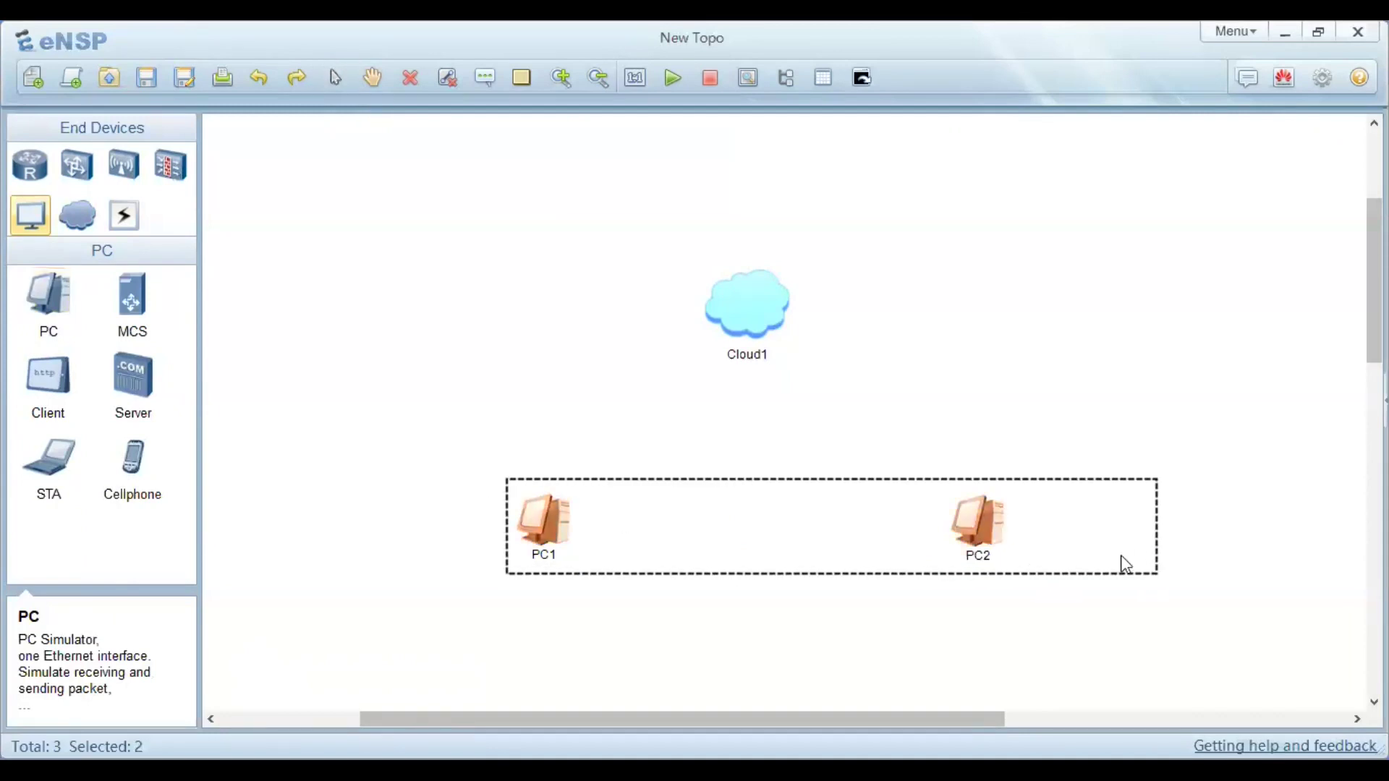
pyautogui.rightClick(989, 544)
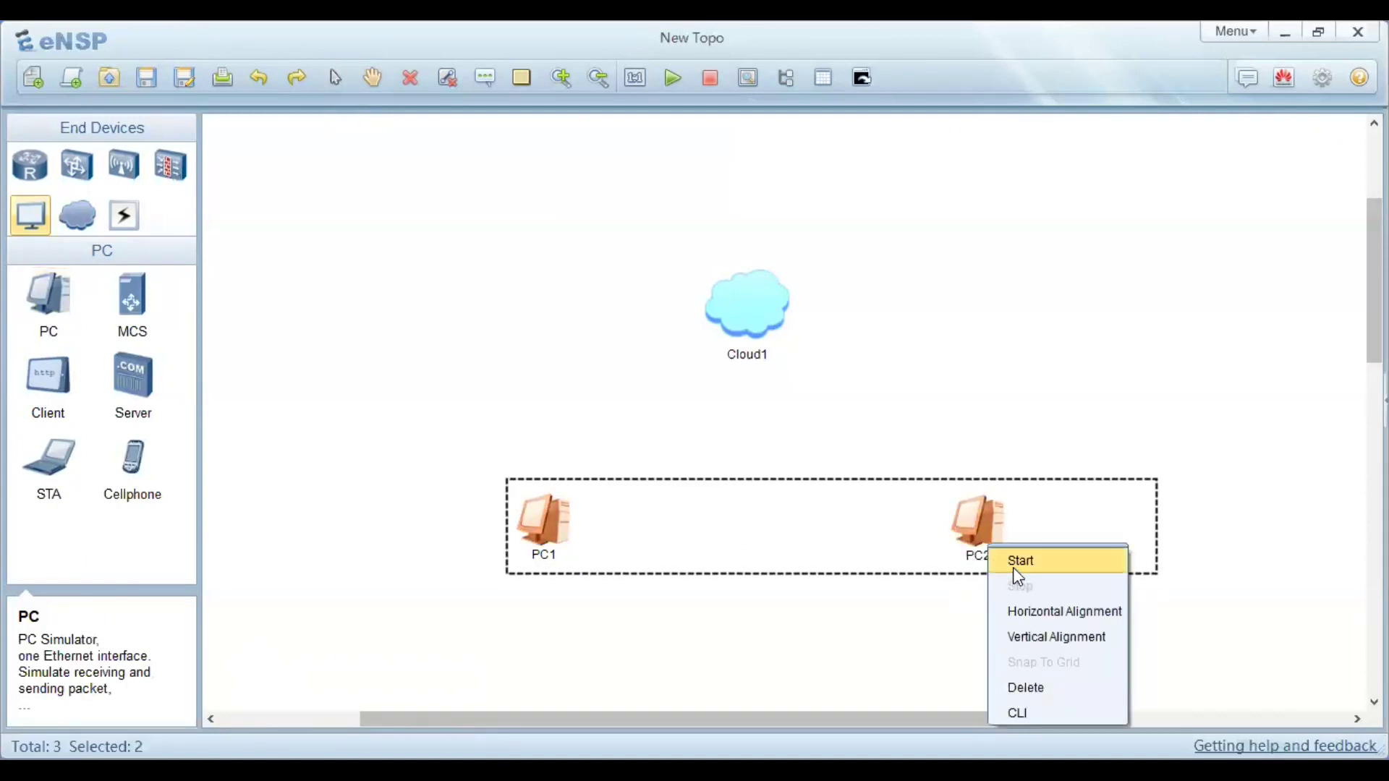
pyautogui.click(1013, 568)
pyautogui.rightClick(998, 544)
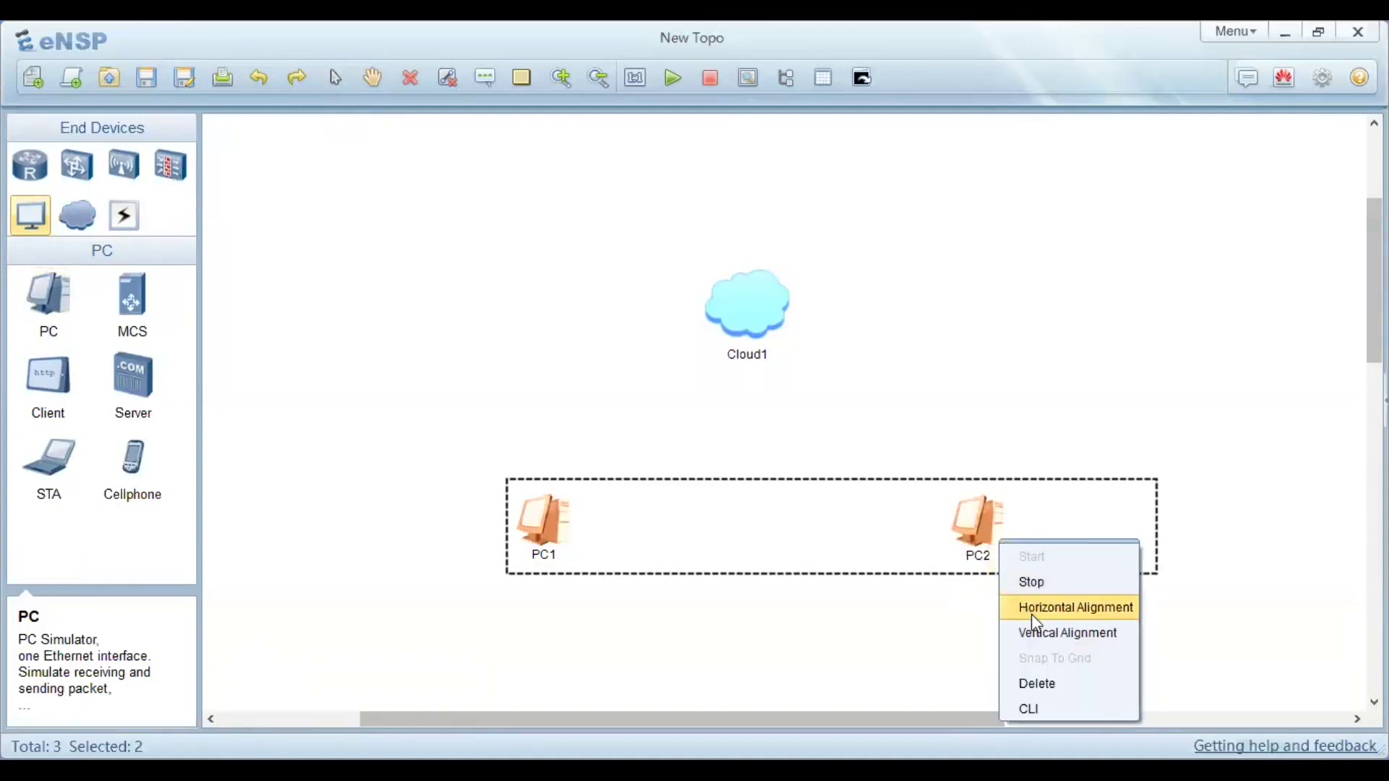
pyautogui.click(1035, 617)
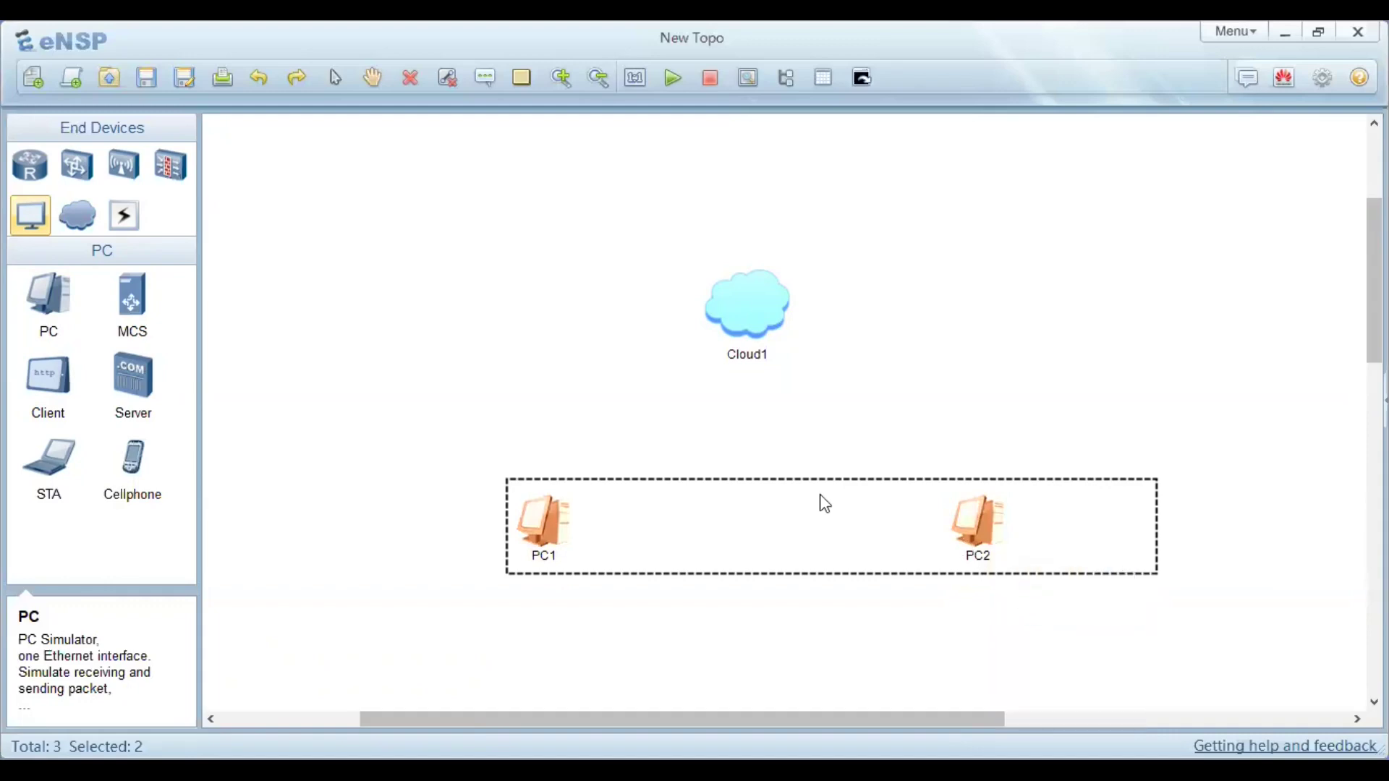
pyautogui.click(586, 422)
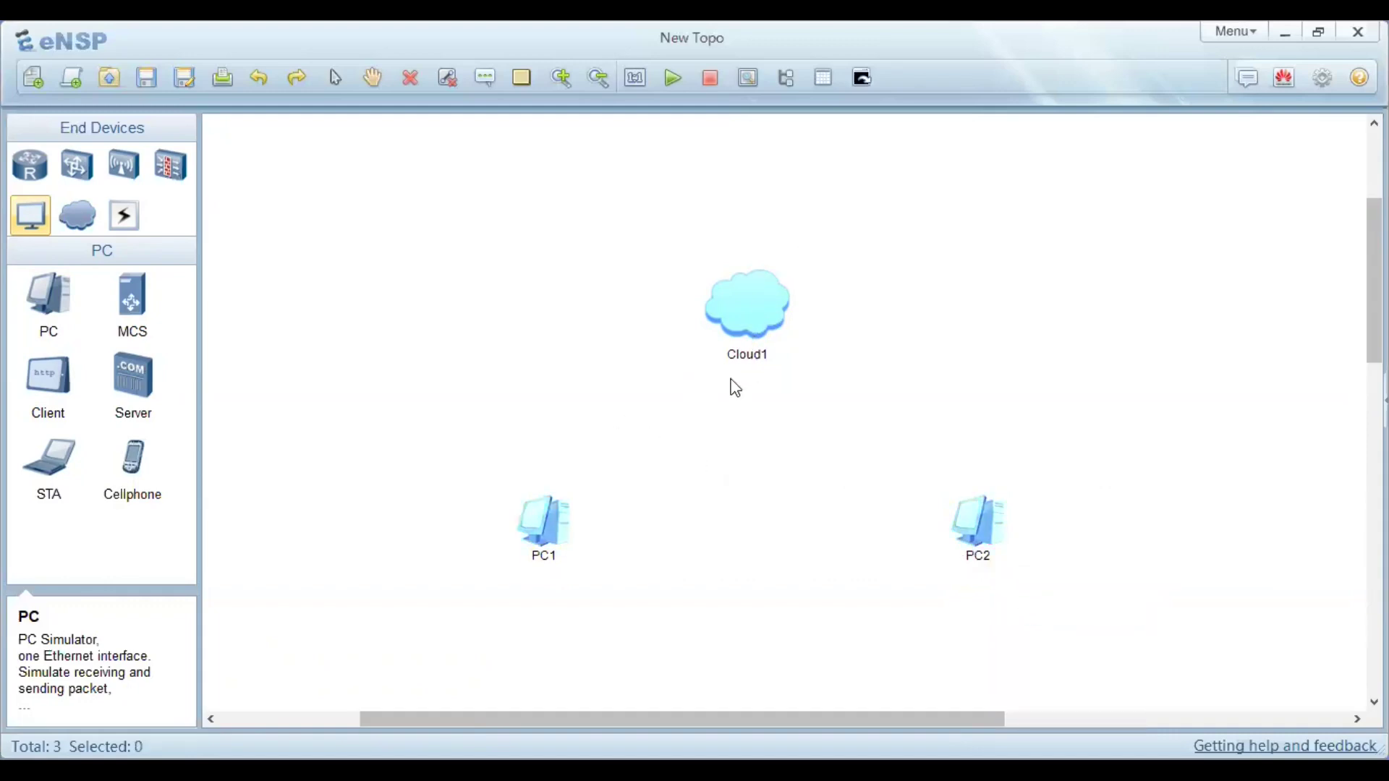
pyautogui.rightClick(722, 317)
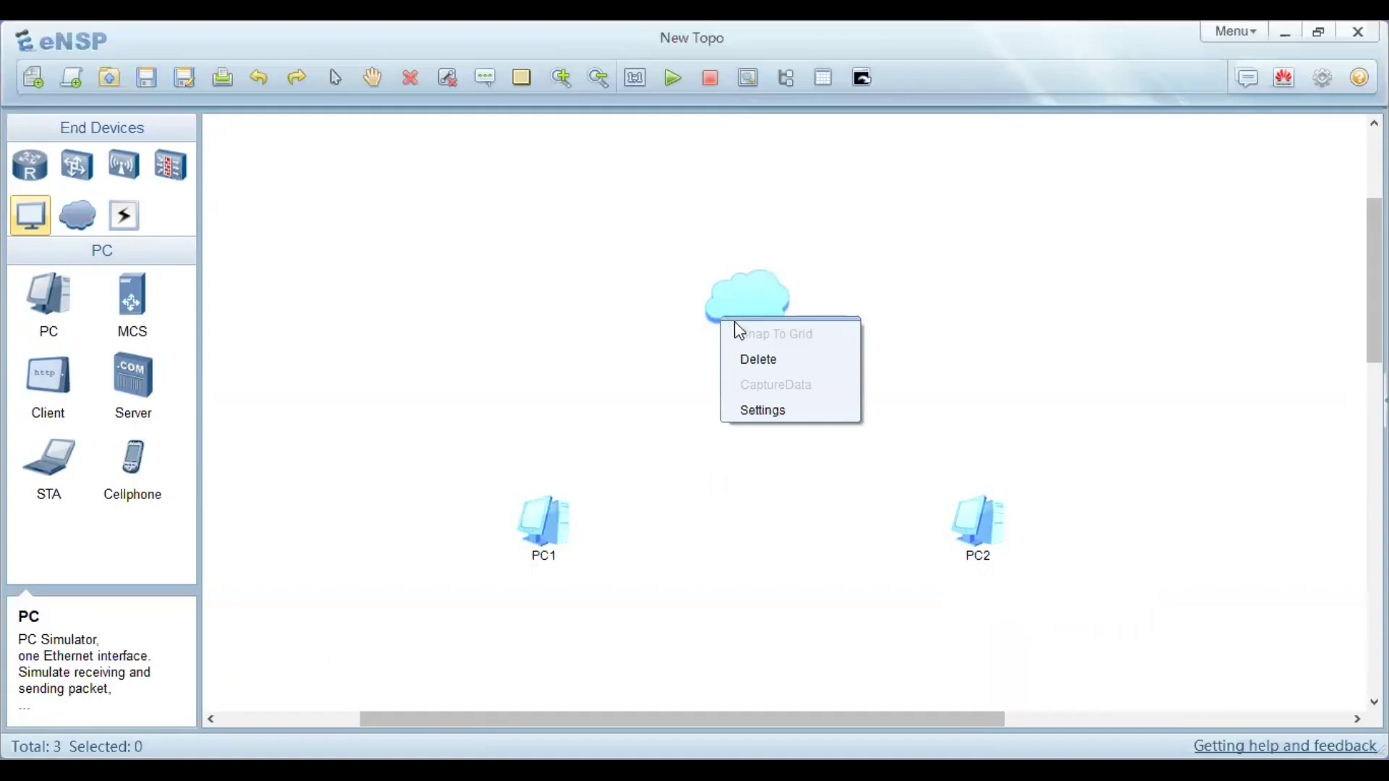
pyautogui.click(749, 316)
pyautogui.click(644, 463)
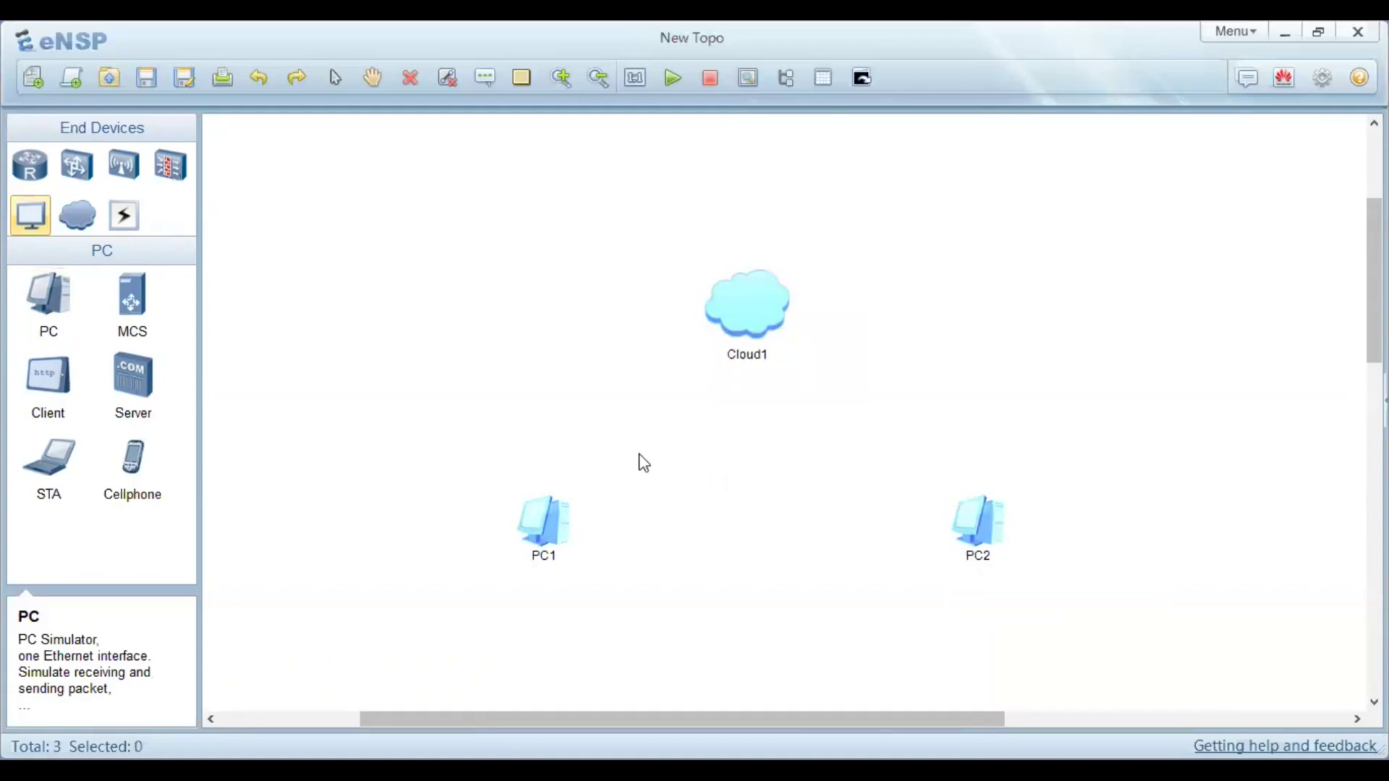
# - Add the text label 192.168.1.1/24 below PC1
pyautogui.click(485, 78)
pyautogui.click(430, 572)
pyautogui.write('192.168.')
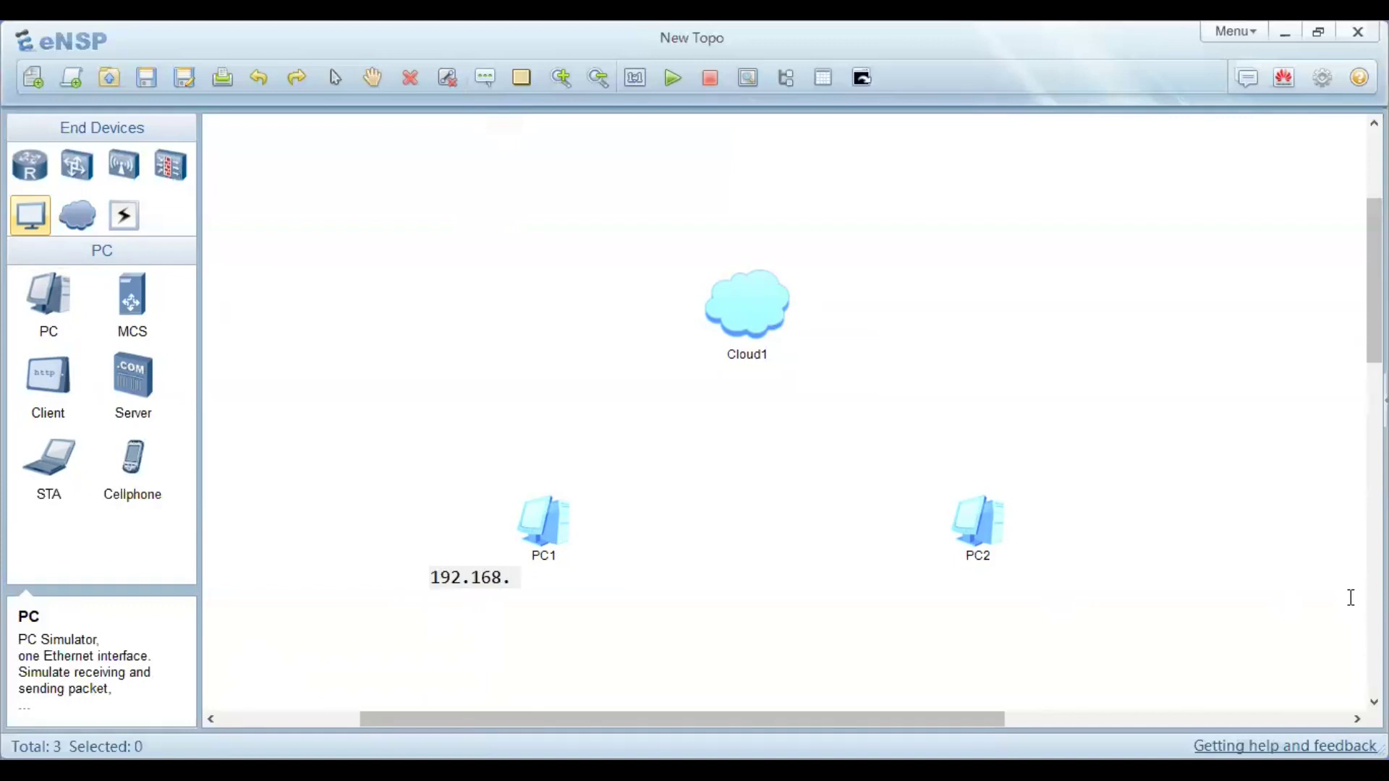
pyautogui.write('1.1/24')
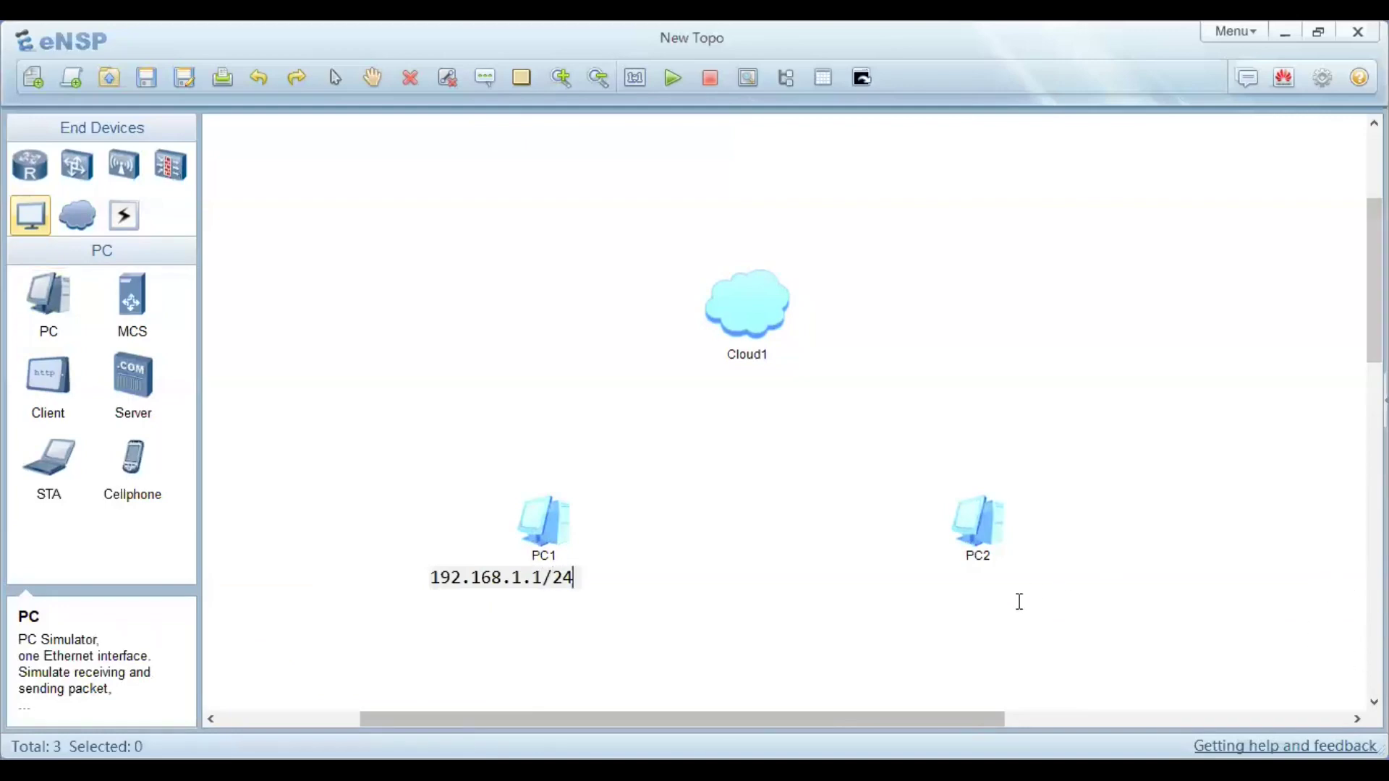
pyautogui.click(483, 329)
# - Add the text label 192.168.1.2/24 below PC2 and shift PC1's address label slightly right beneath its icon
pyautogui.click(486, 78)
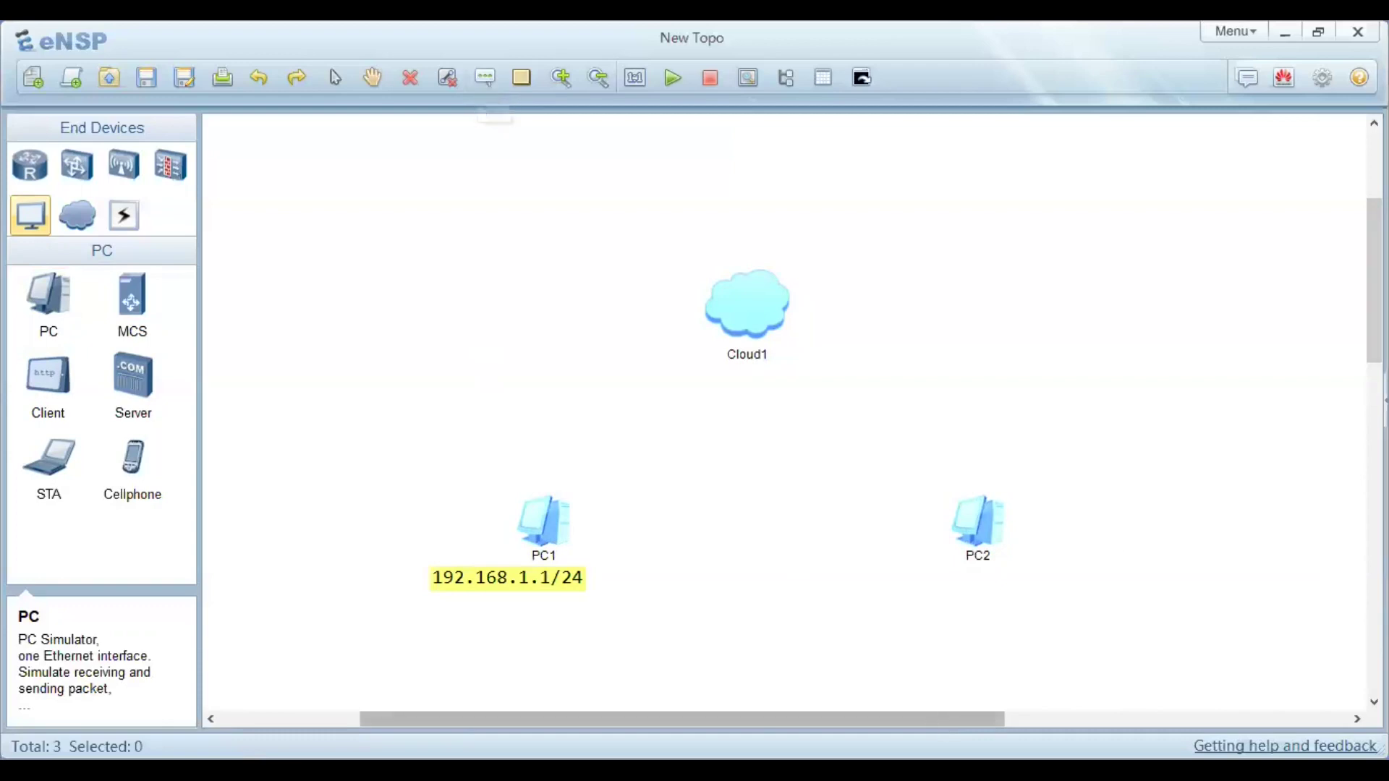
pyautogui.click(935, 576)
pyautogui.write('192.')
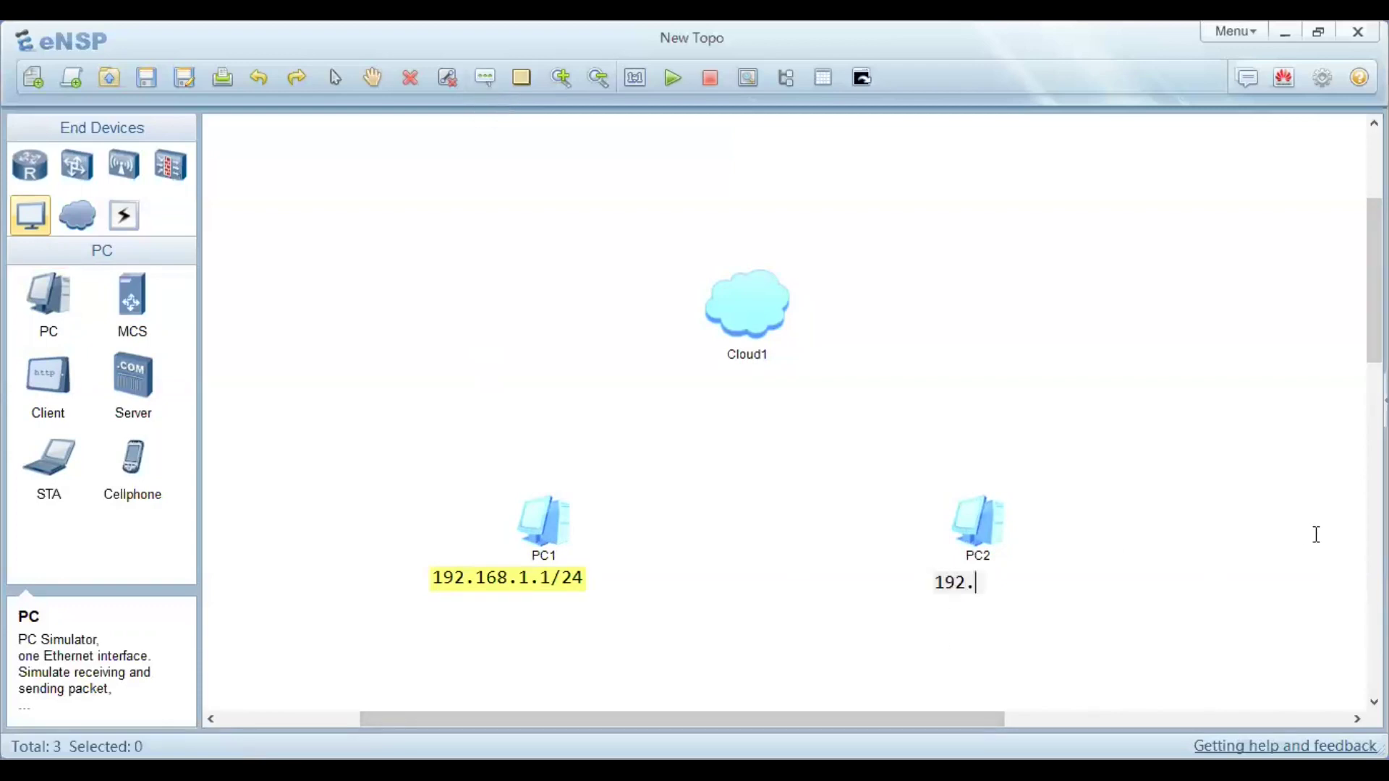
pyautogui.write('168.1.')
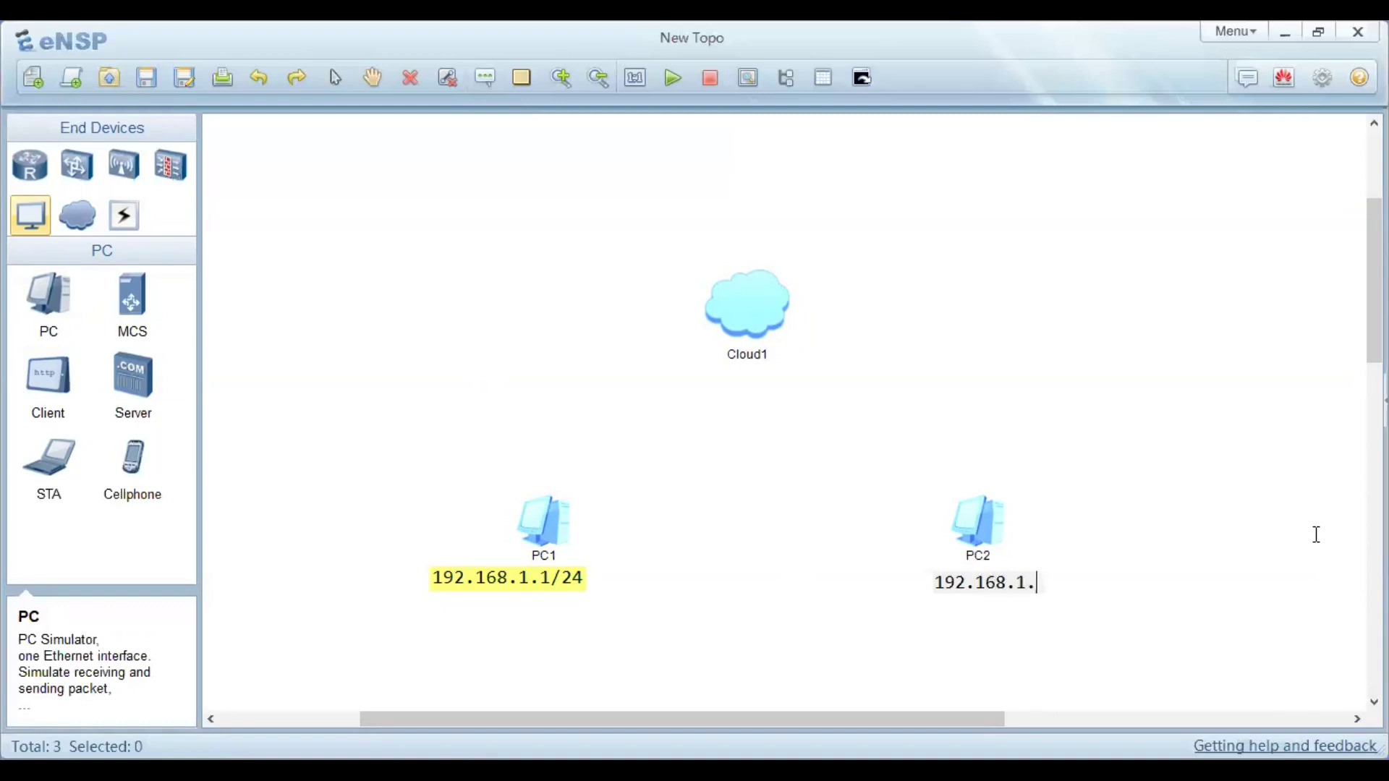
pyautogui.write('2/24')
pyautogui.click(1047, 472)
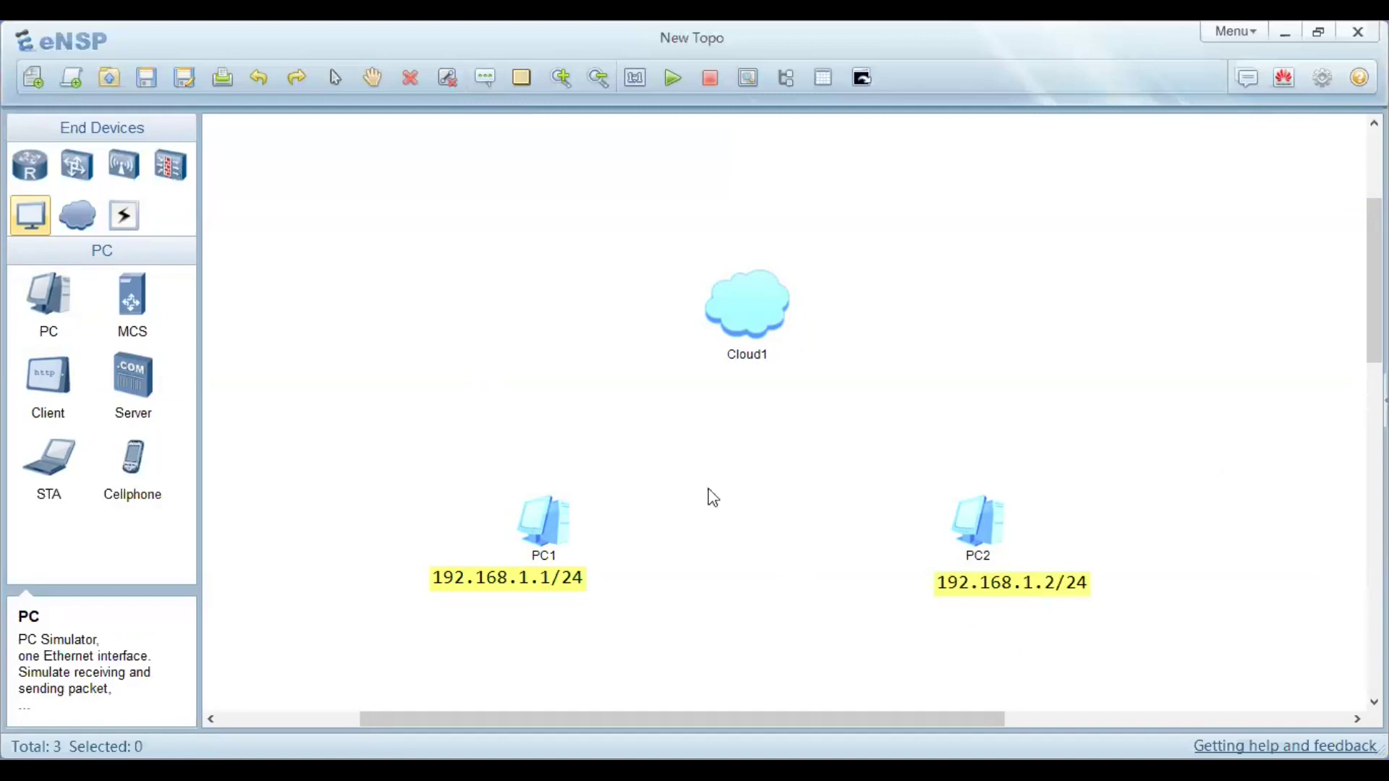
pyautogui.moveTo(564, 583); pyautogui.dragTo(572, 576)
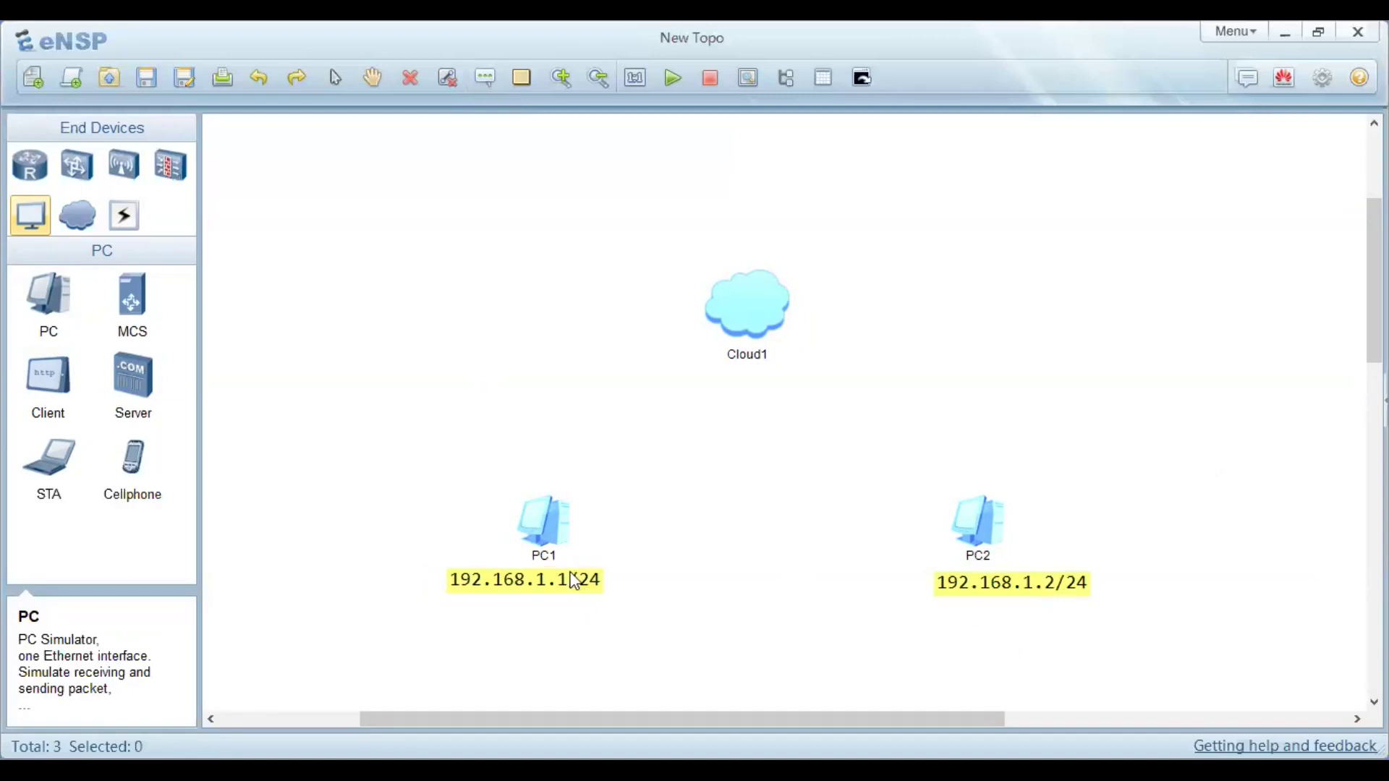
# - Configure PC1 with the static IPv4 address 192.168.1.1 and subnet mask 255.255.255.0, and apply it
pyautogui.doubleClick(549, 527)
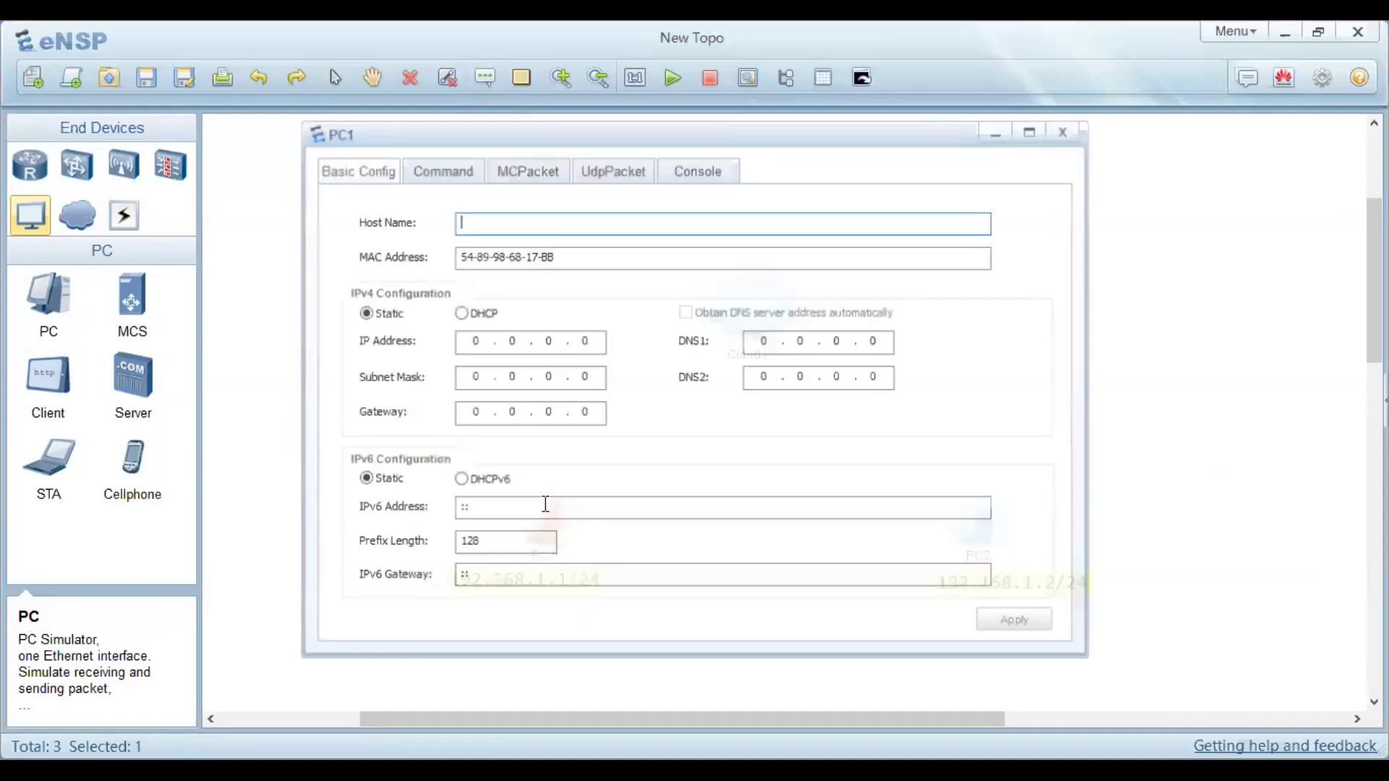
pyautogui.click(489, 352)
pyautogui.write('192')
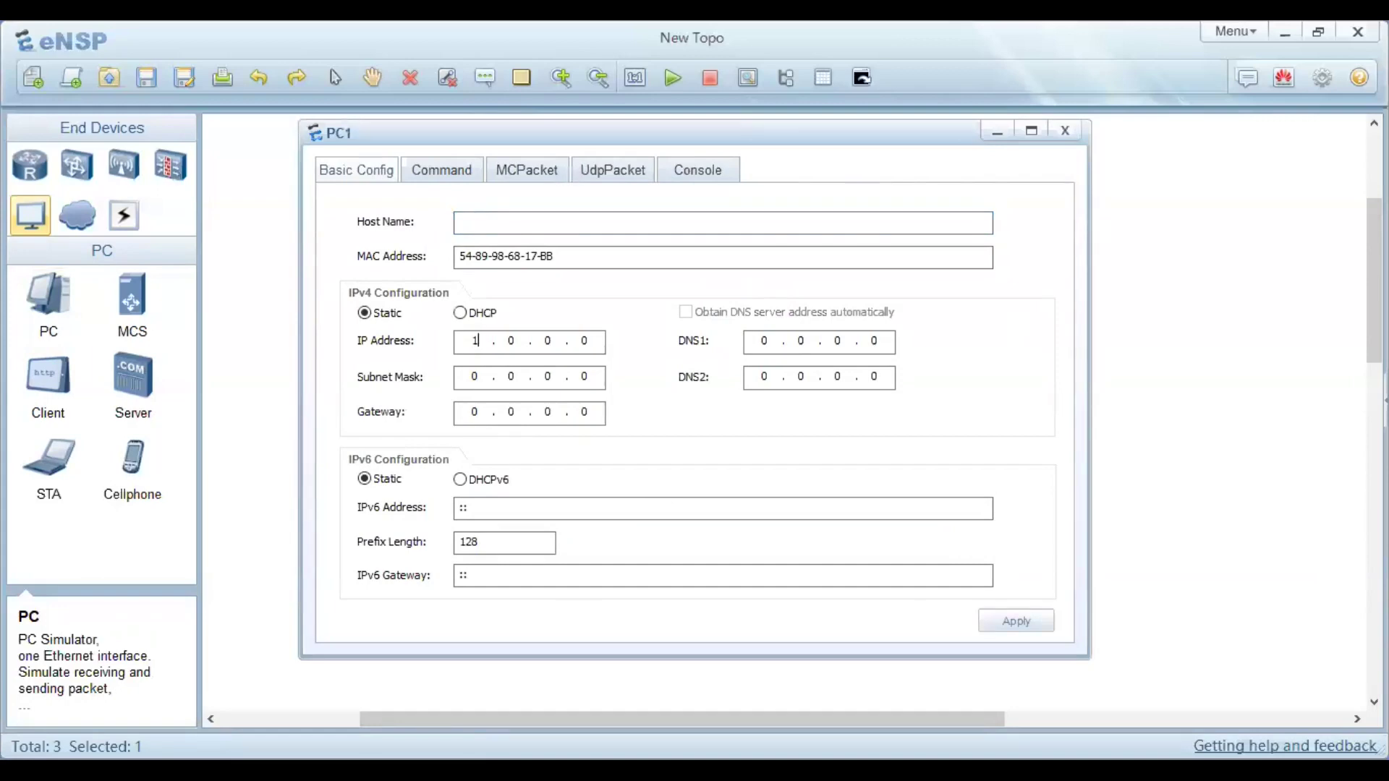
pyautogui.write('1681.1255255255')
pyautogui.click(1026, 630)
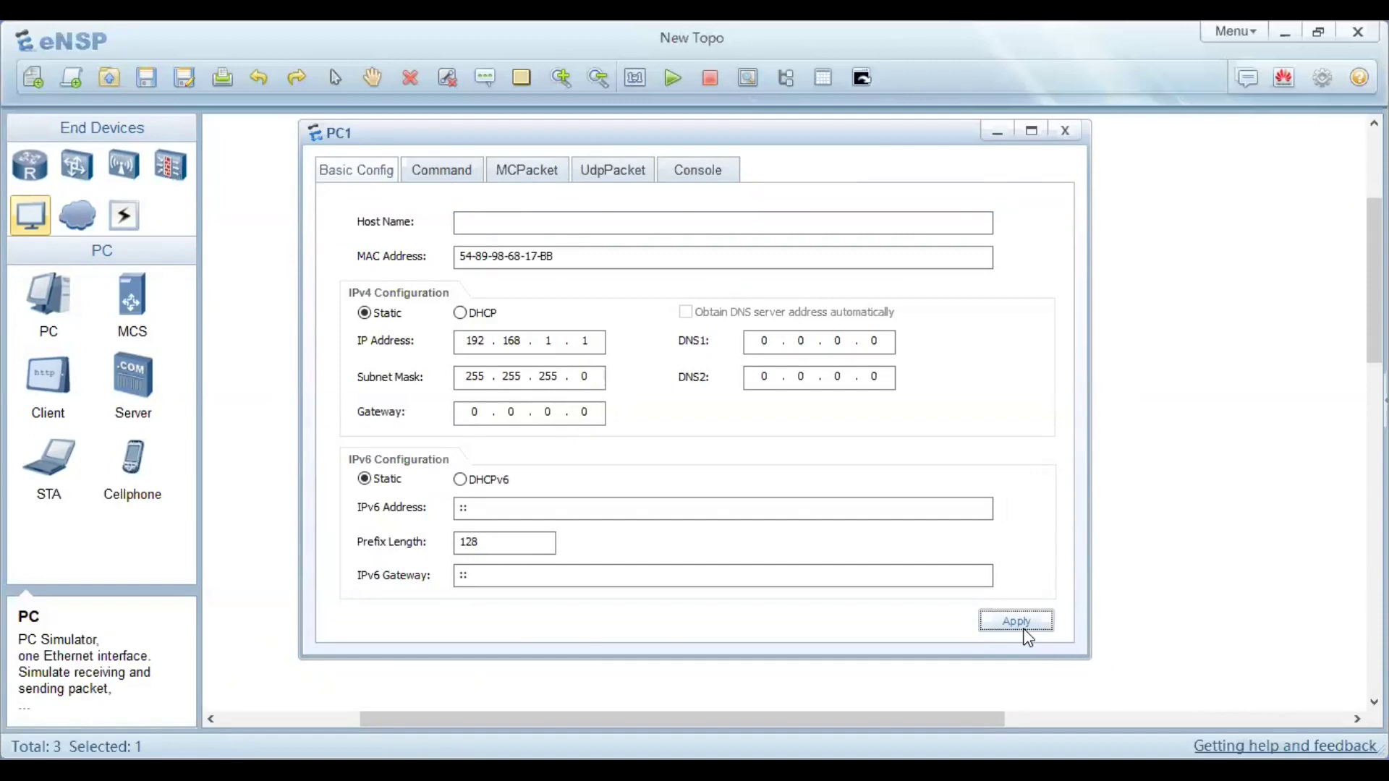
pyautogui.click(1060, 129)
# - Configure PC2 with the static IPv4 address 192.168.1.2 and subnet mask 255.255.255.0, and apply it
pyautogui.doubleClick(978, 518)
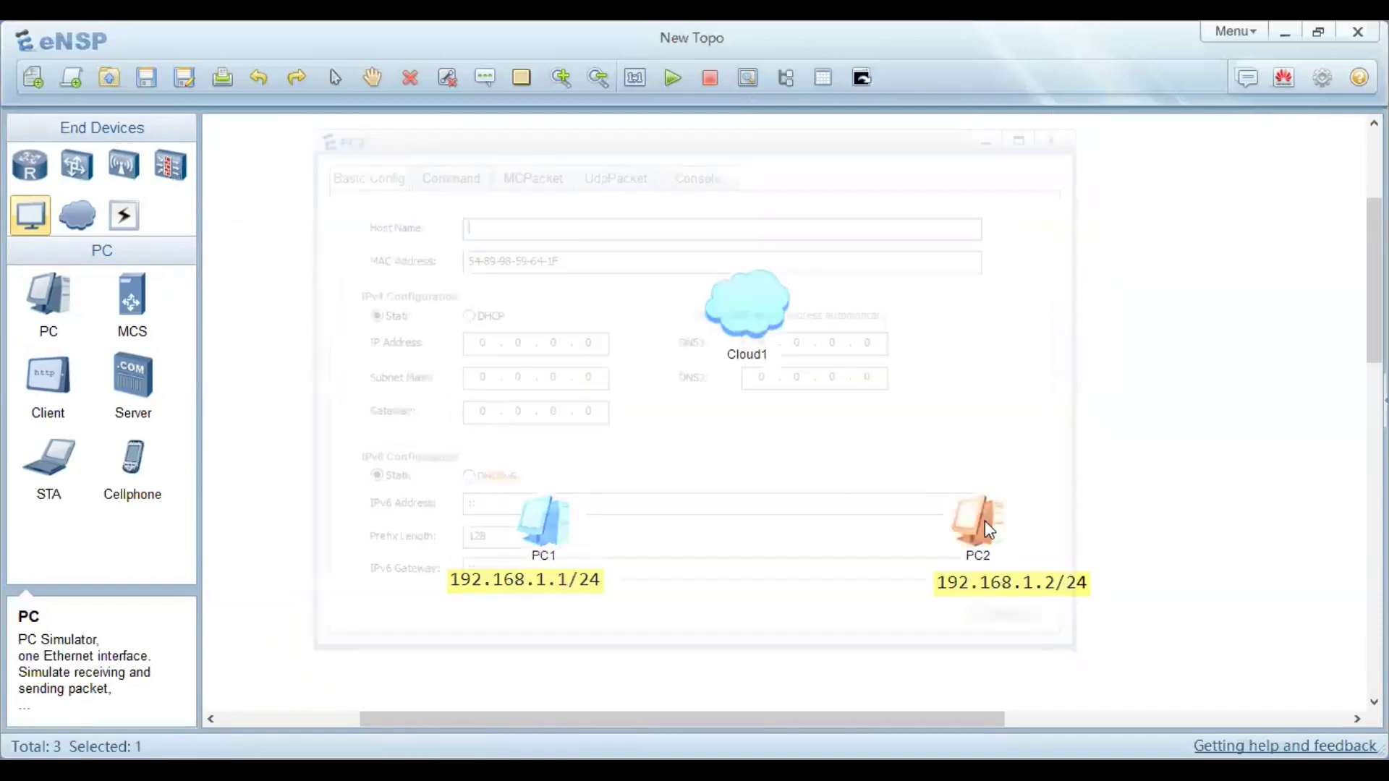
pyautogui.click(474, 341)
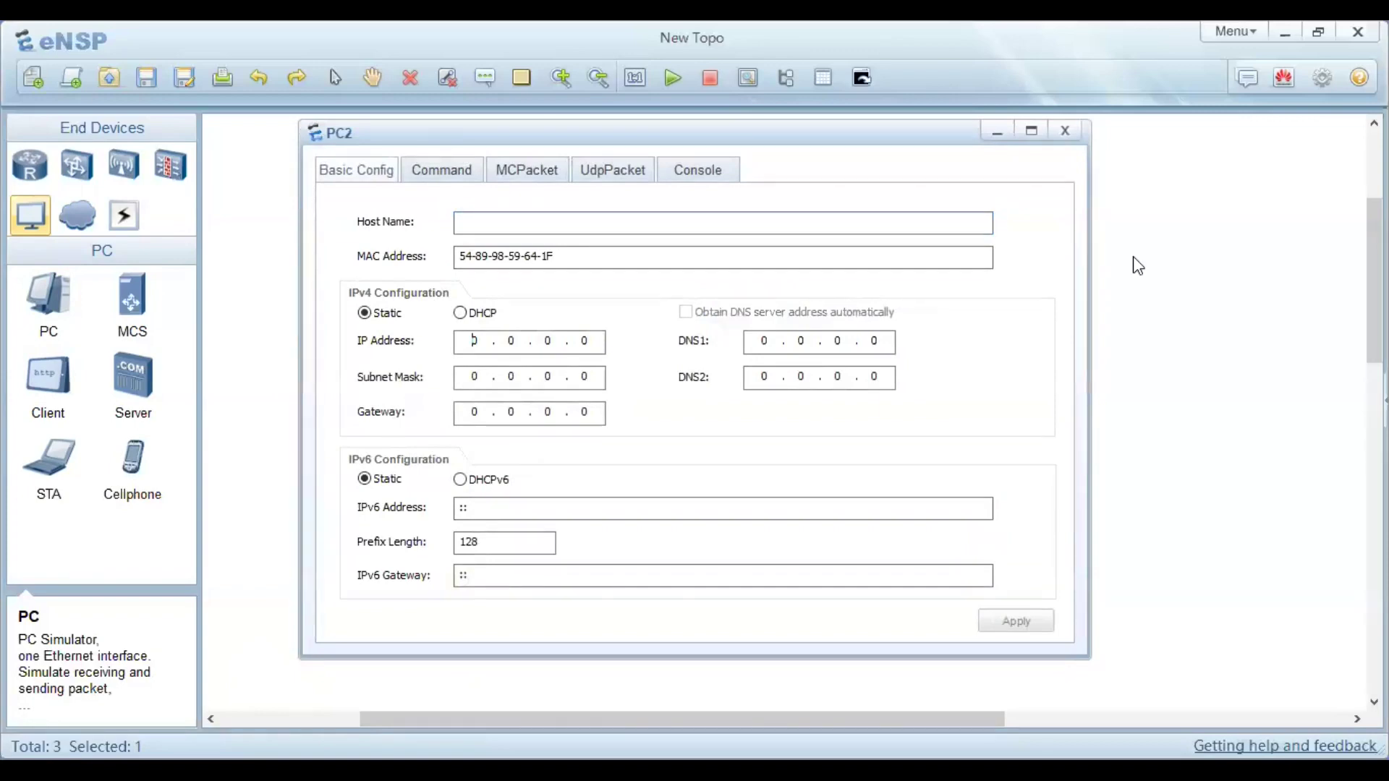
pyautogui.write('192 . 168 . 1 . 2')
pyautogui.press('Tab')
pyautogui.write('255 . 255 . 255')
pyautogui.click(1014, 625)
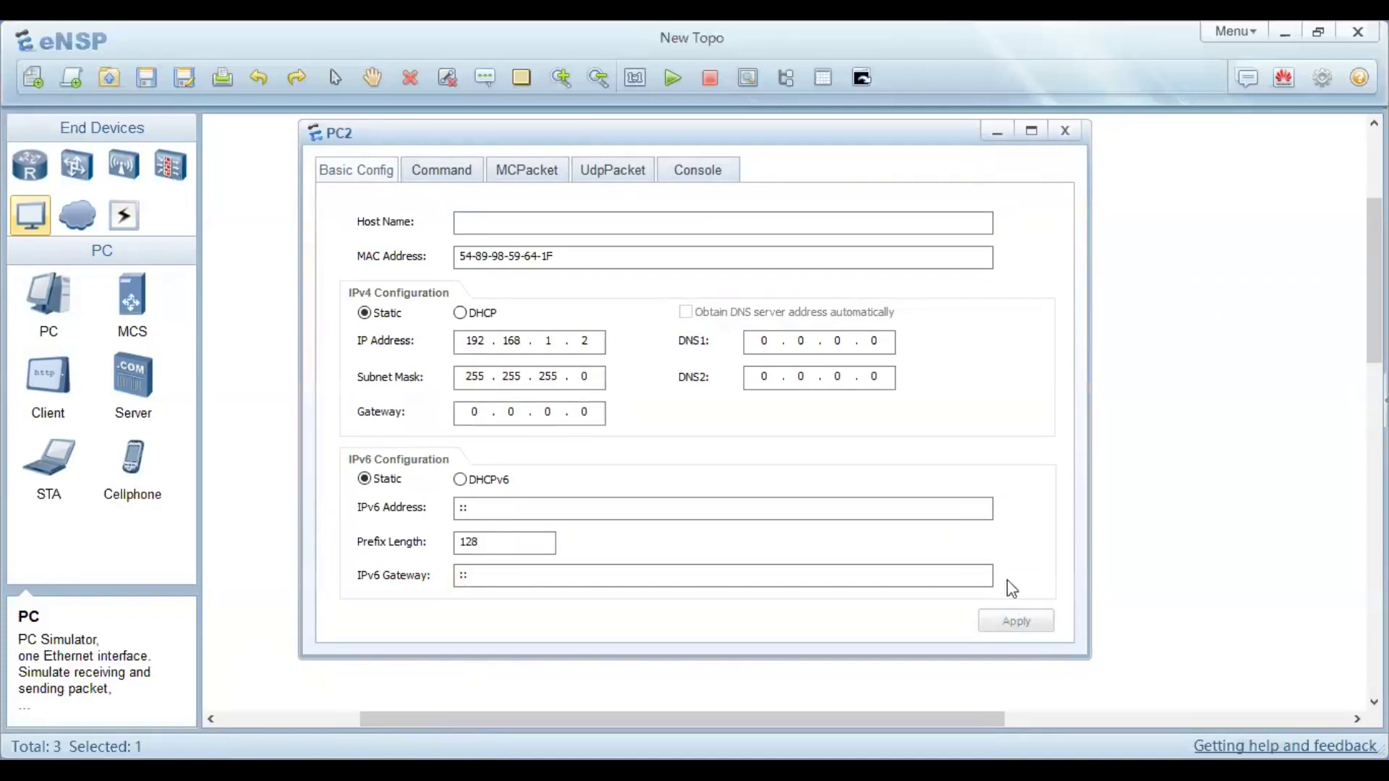
pyautogui.click(1076, 131)
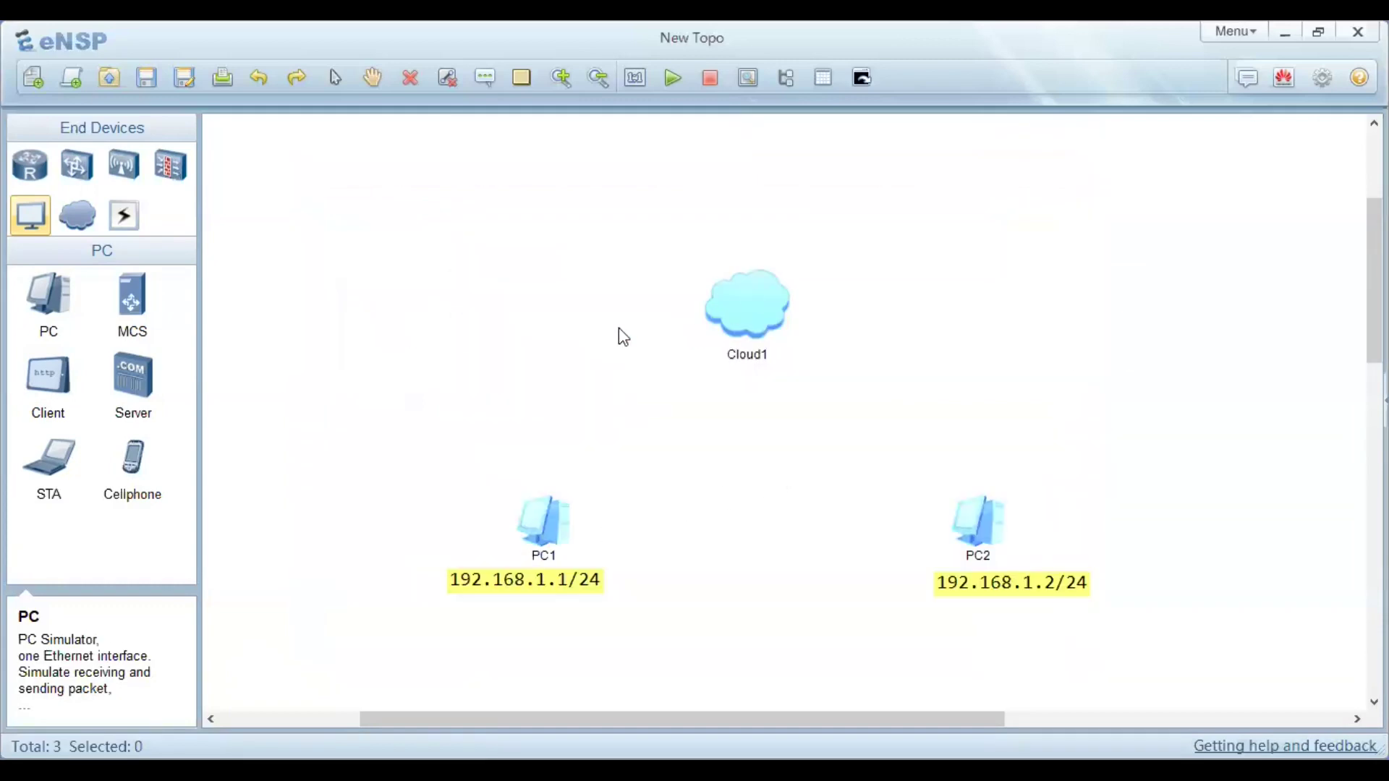
# - Open Cloud1's port configuration and examine the available binding options, leaving the binding set to UDP
pyautogui.doubleClick(771, 304)
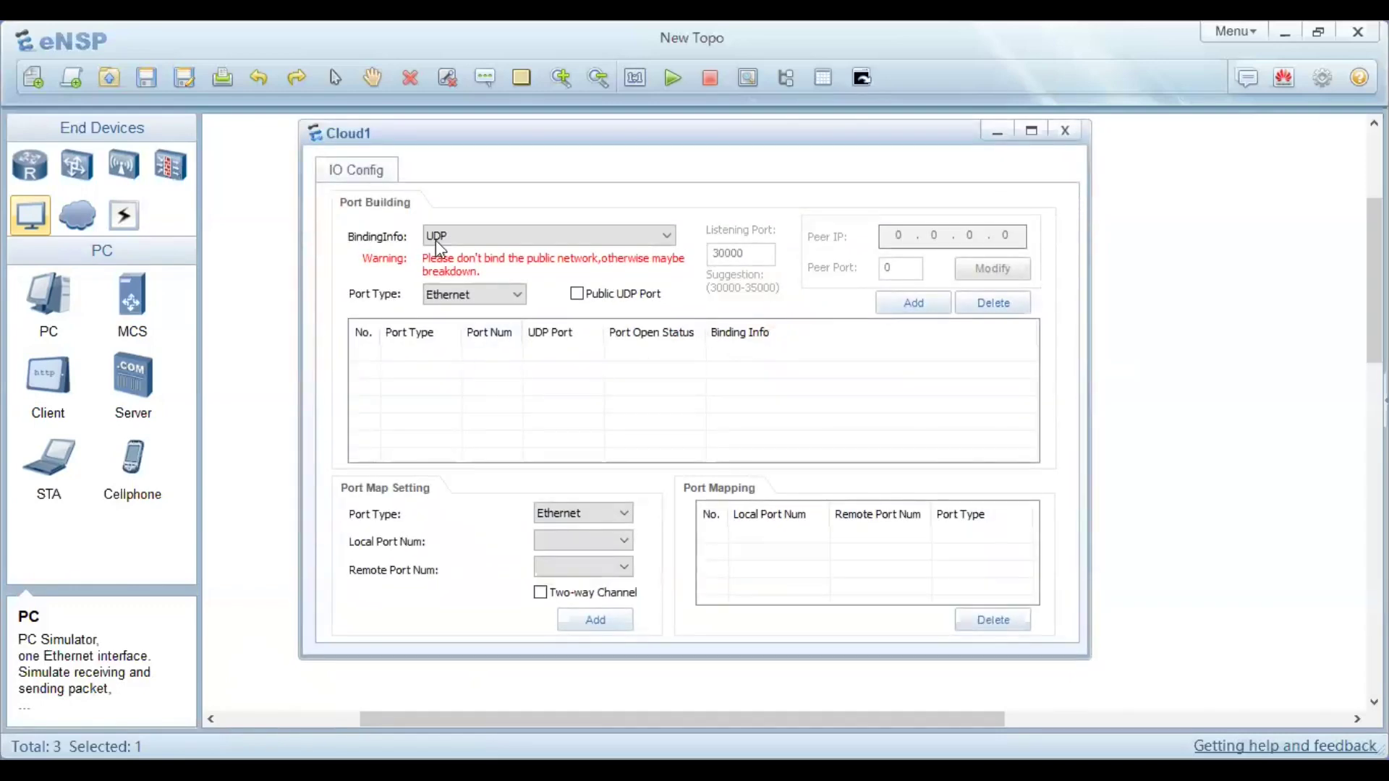
pyautogui.click(513, 236)
pyautogui.click(498, 251)
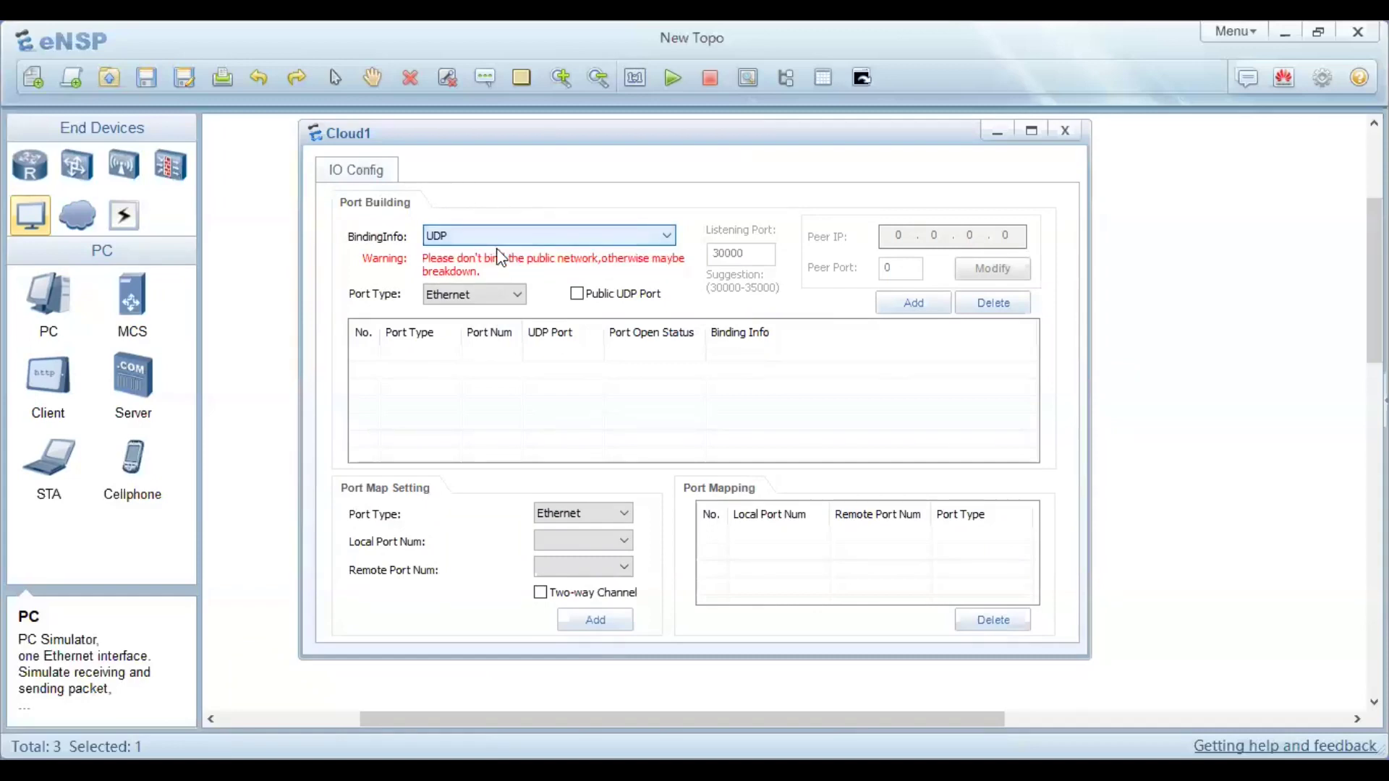
pyautogui.click(441, 236)
pyautogui.click(368, 240)
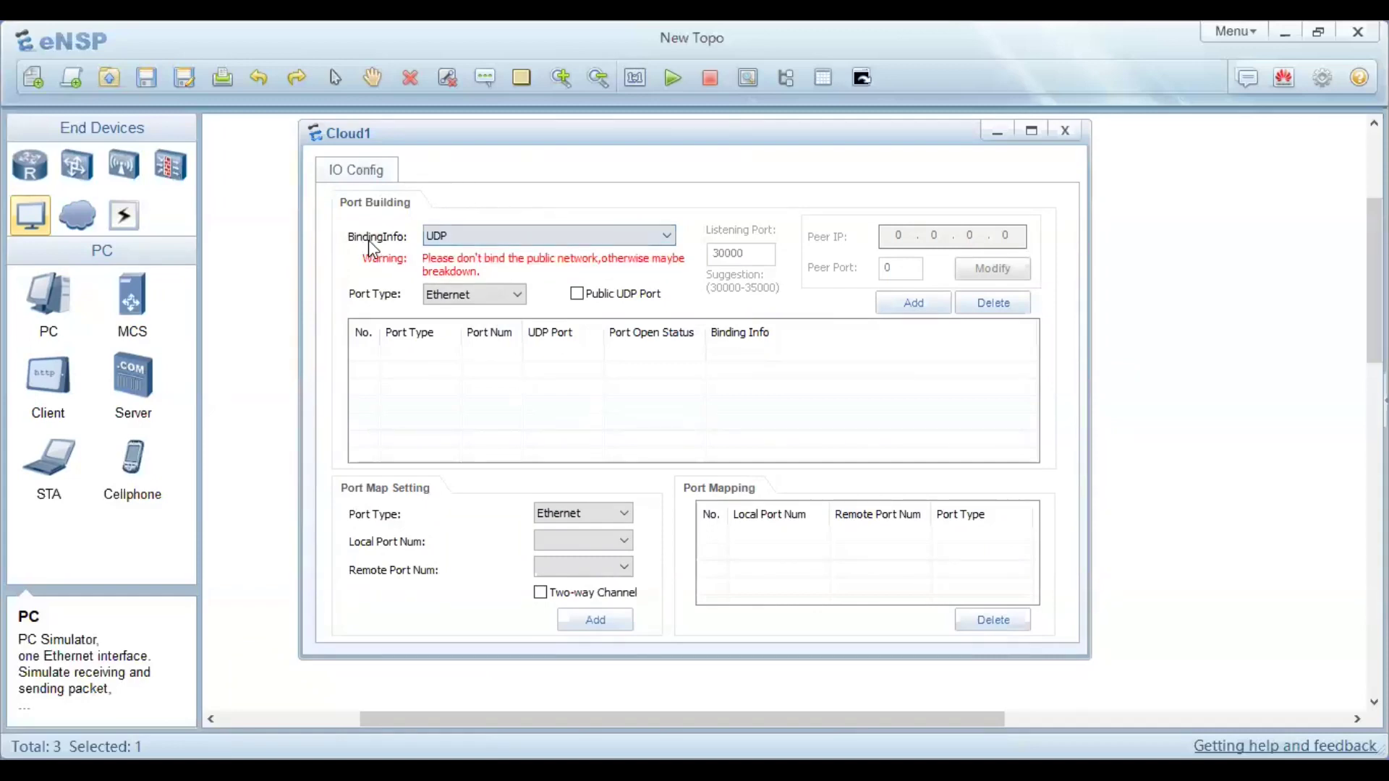
pyautogui.click(432, 239)
pyautogui.click(432, 251)
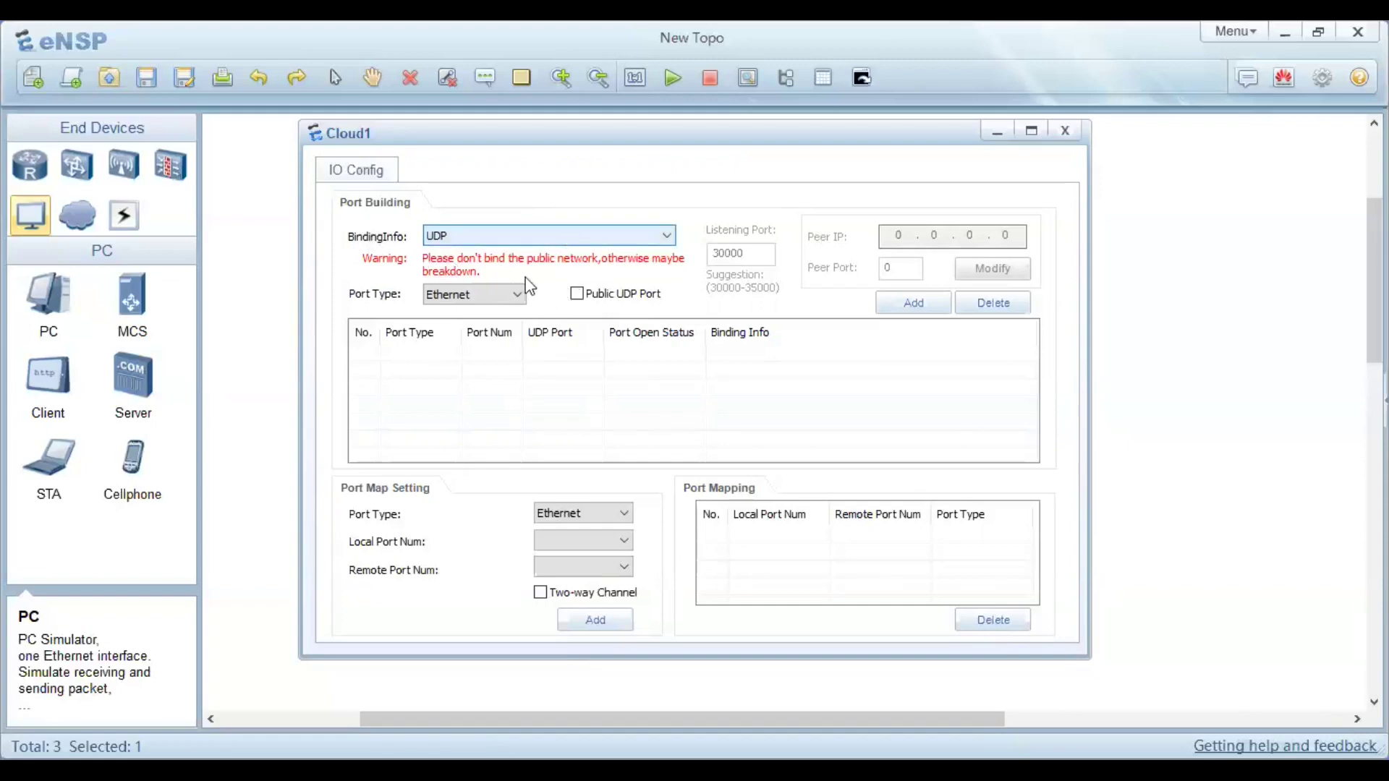
pyautogui.click(464, 238)
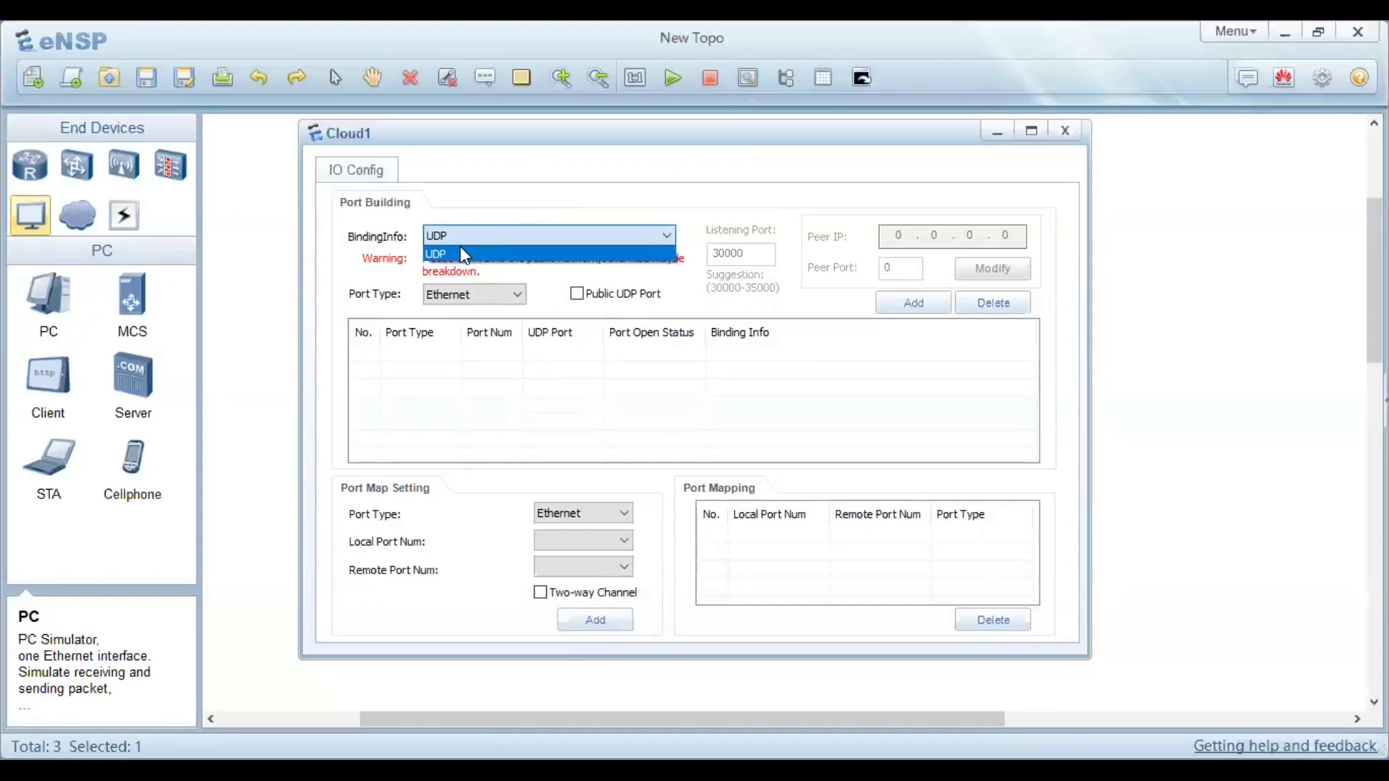
pyautogui.click(468, 237)
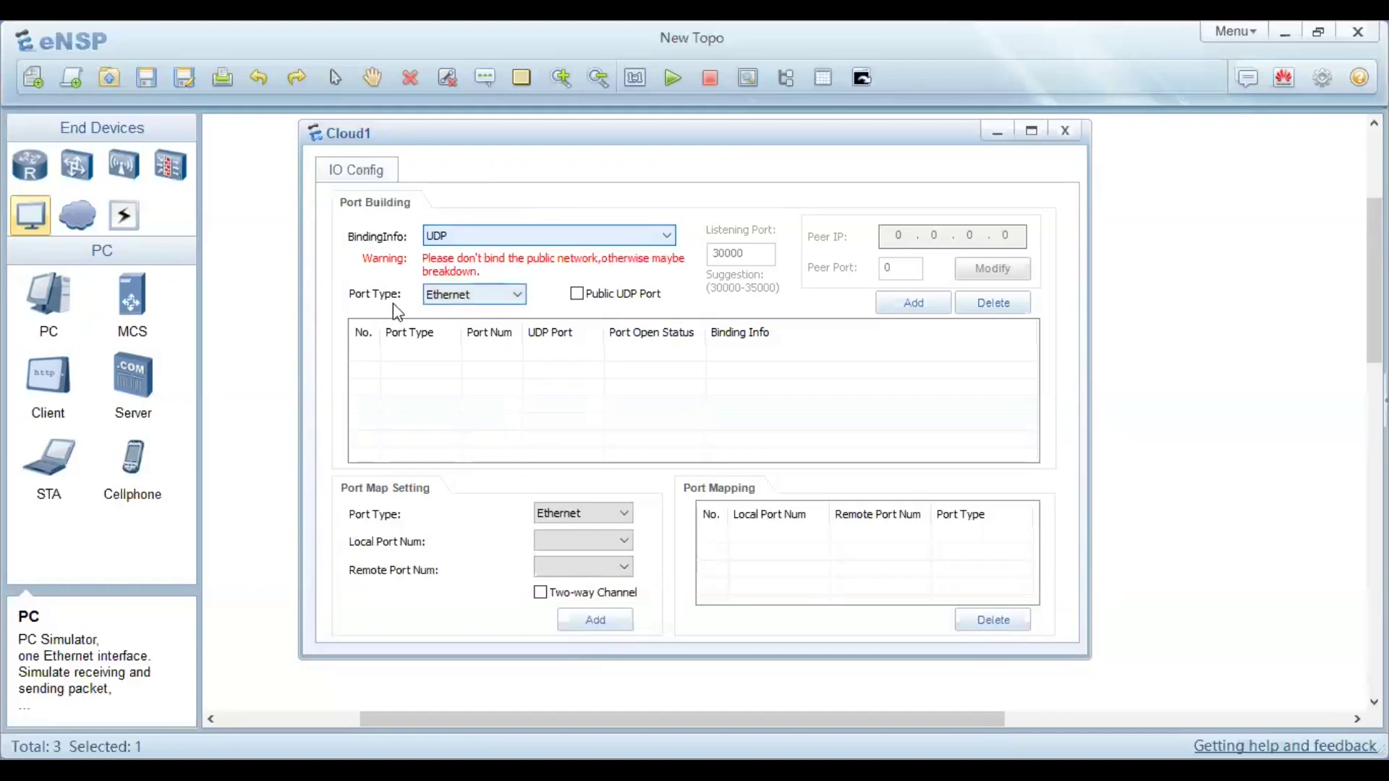
# - Choose Ethernet as the port type and add a UDP-bound port to Cloud1
pyautogui.click(518, 297)
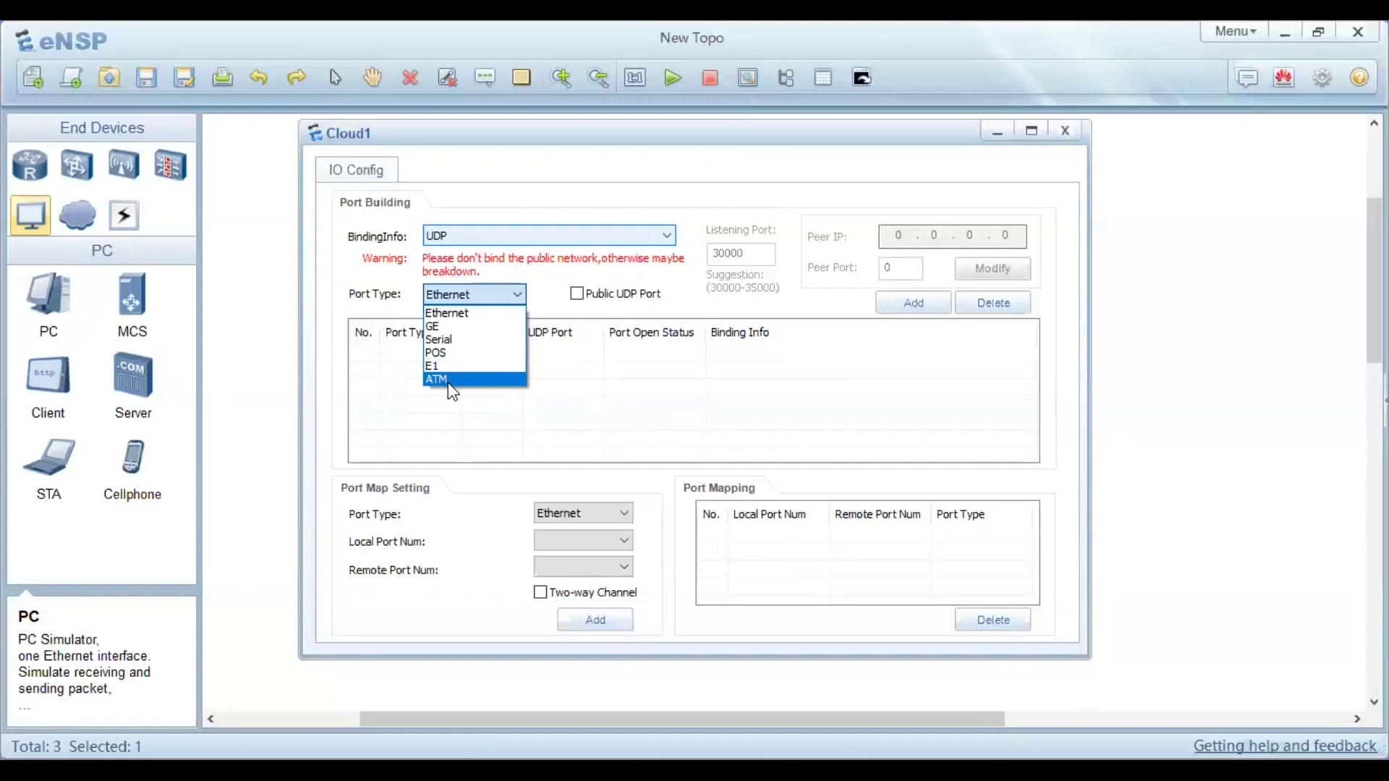
pyautogui.click(454, 313)
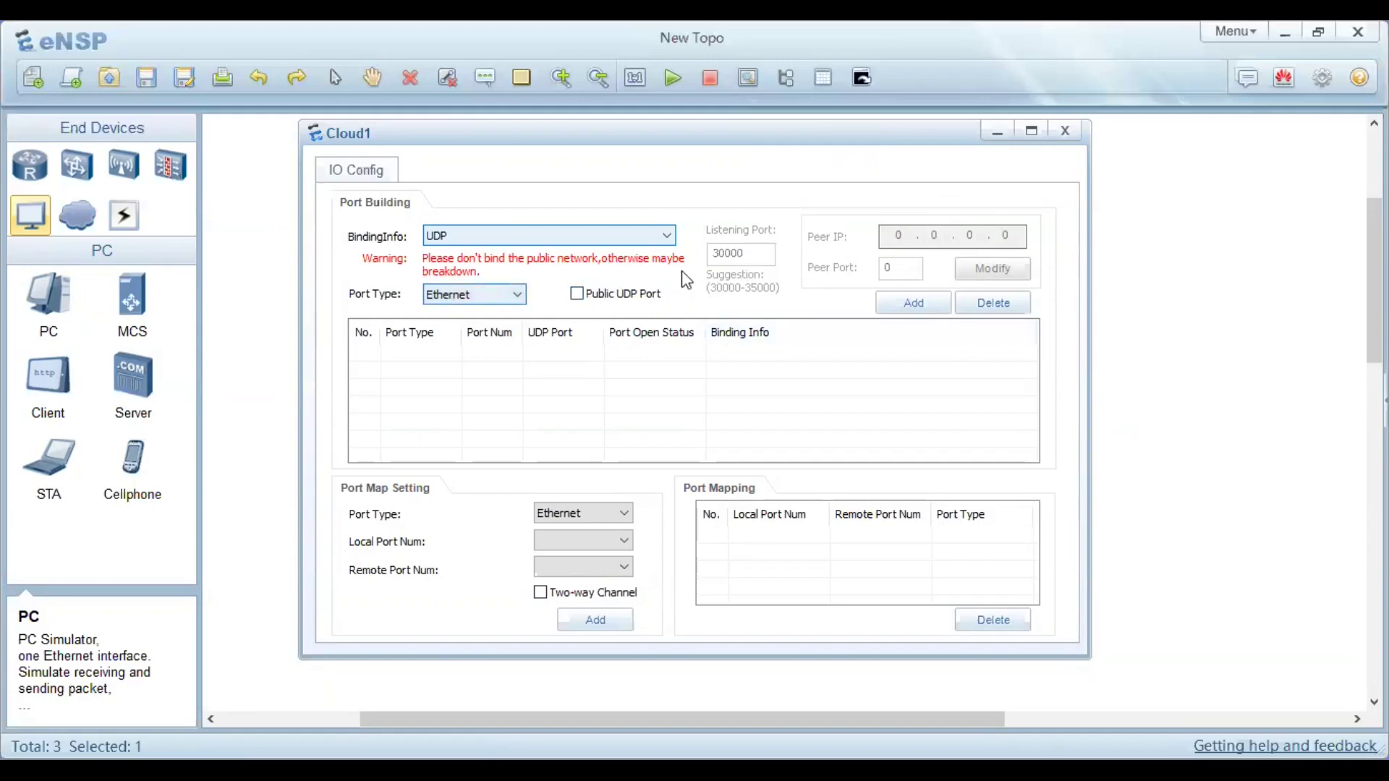
pyautogui.click(914, 303)
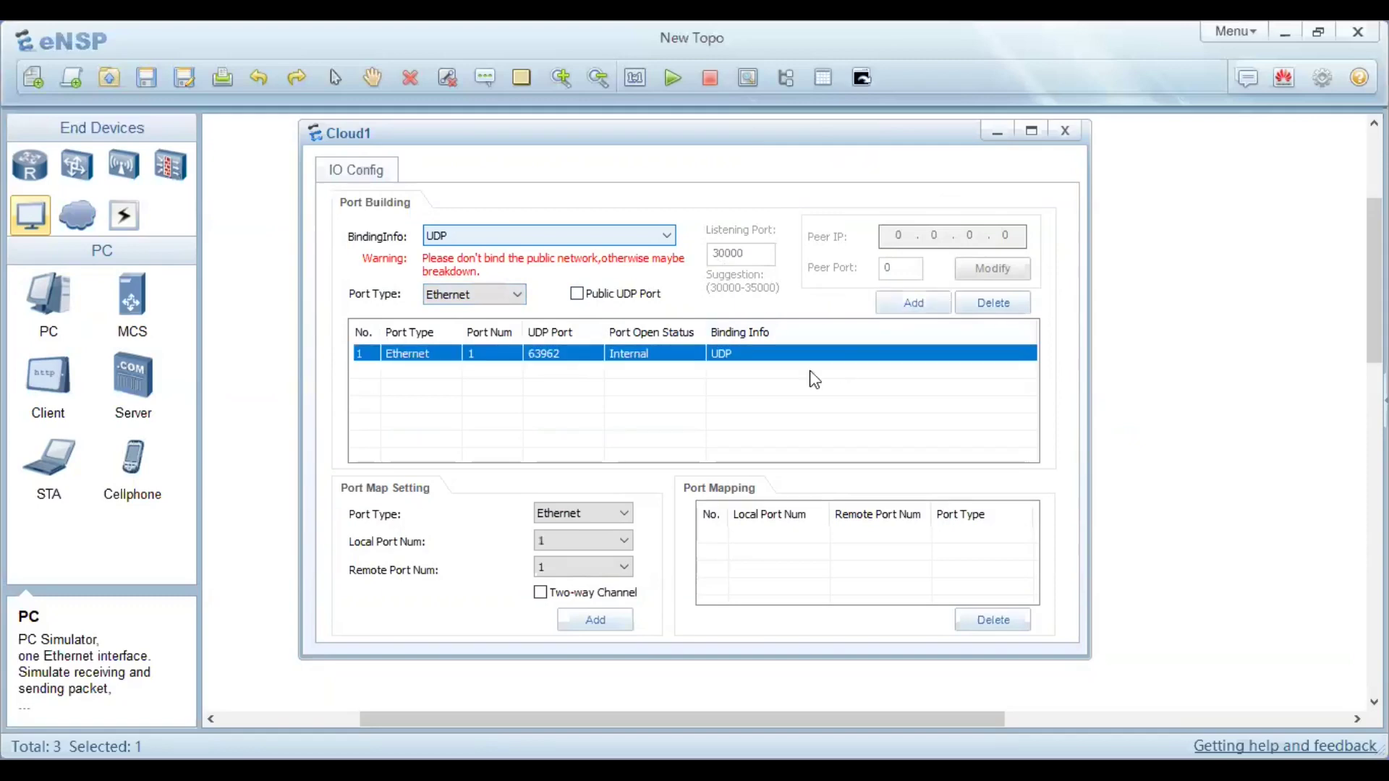
pyautogui.click(617, 409)
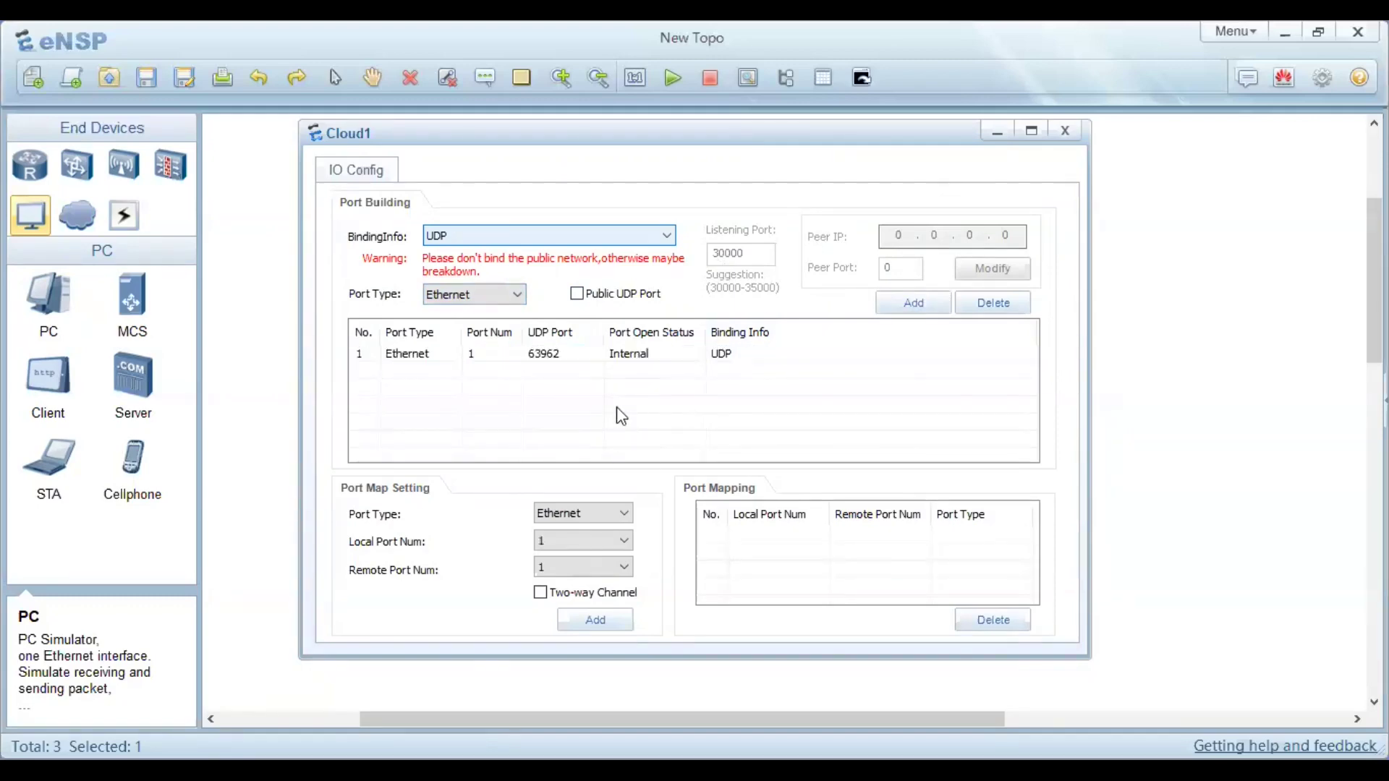
pyautogui.click(424, 358)
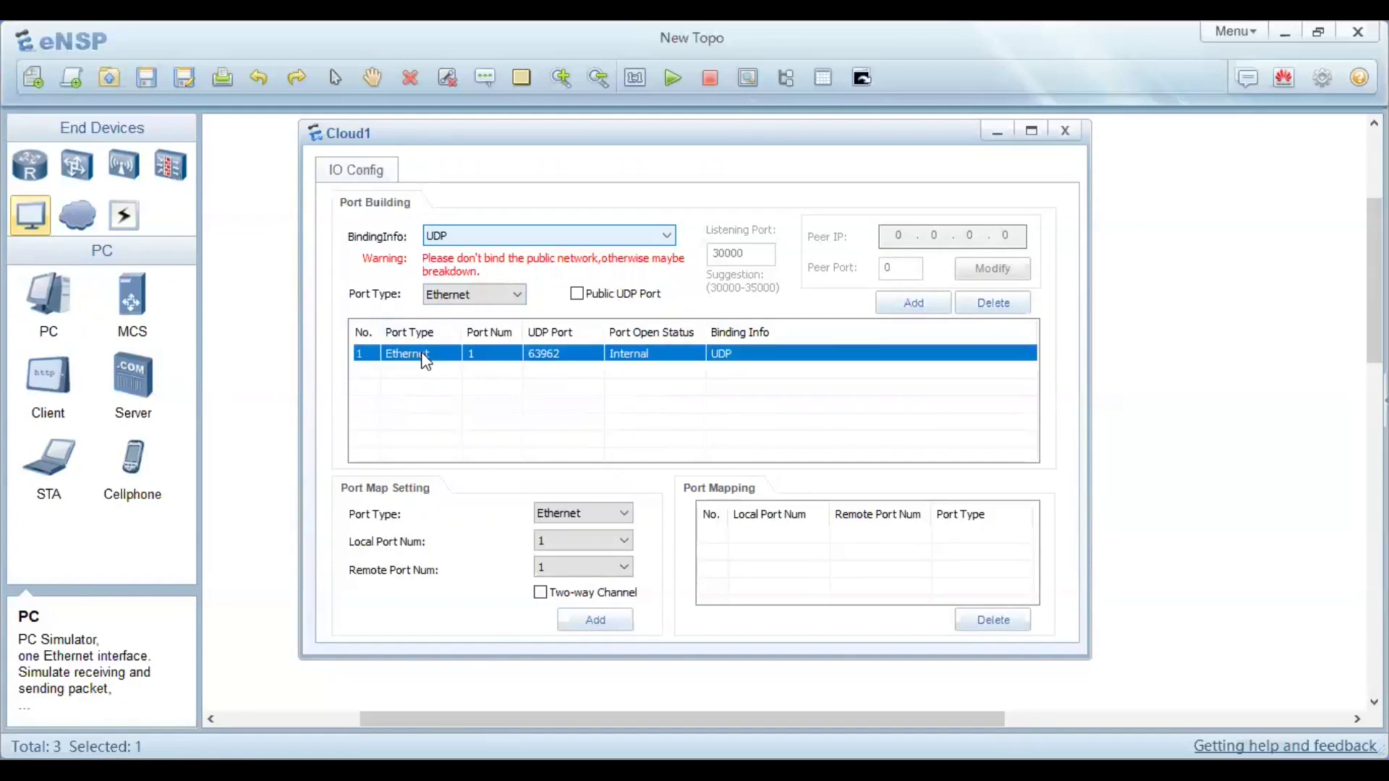
pyautogui.click(436, 407)
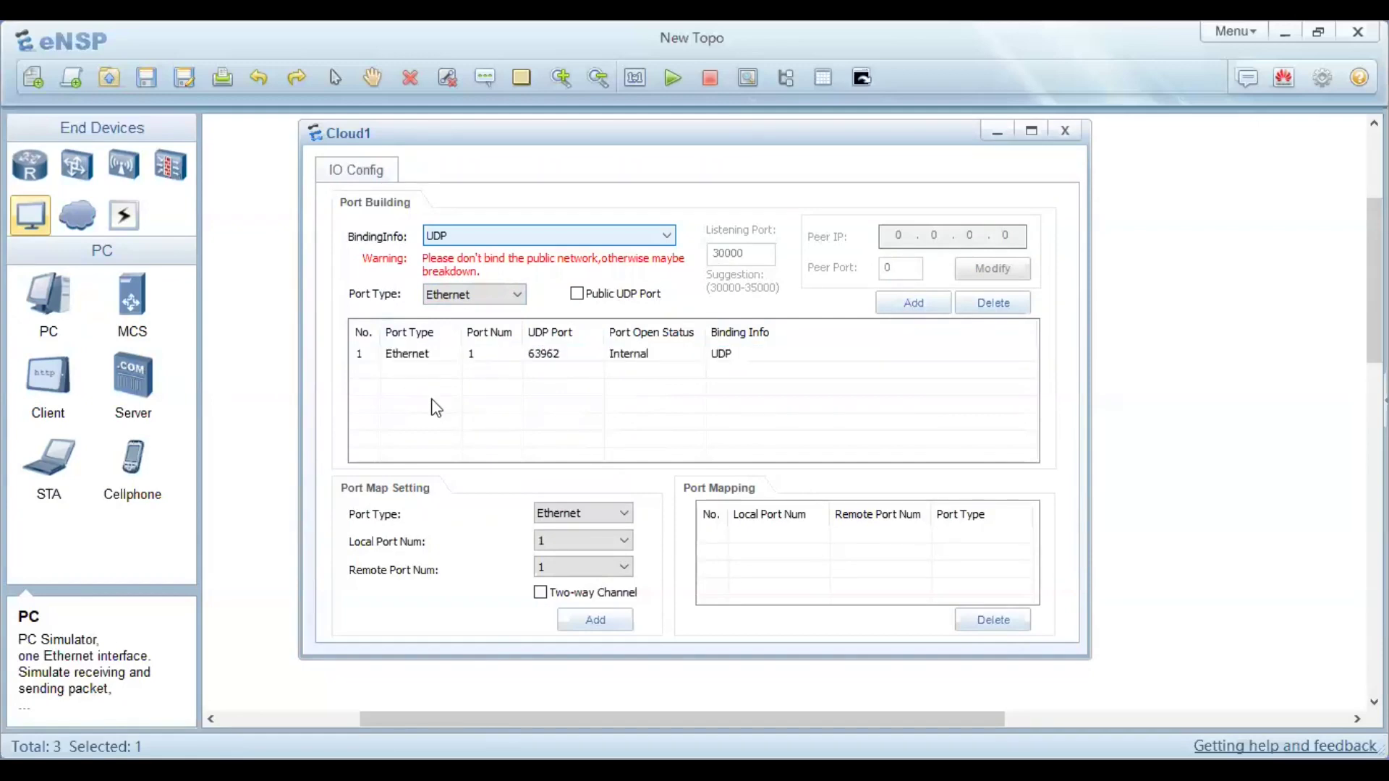
# - Delete the Ethernet port from Cloud1's port list and minimize its configuration window
pyautogui.click(550, 357)
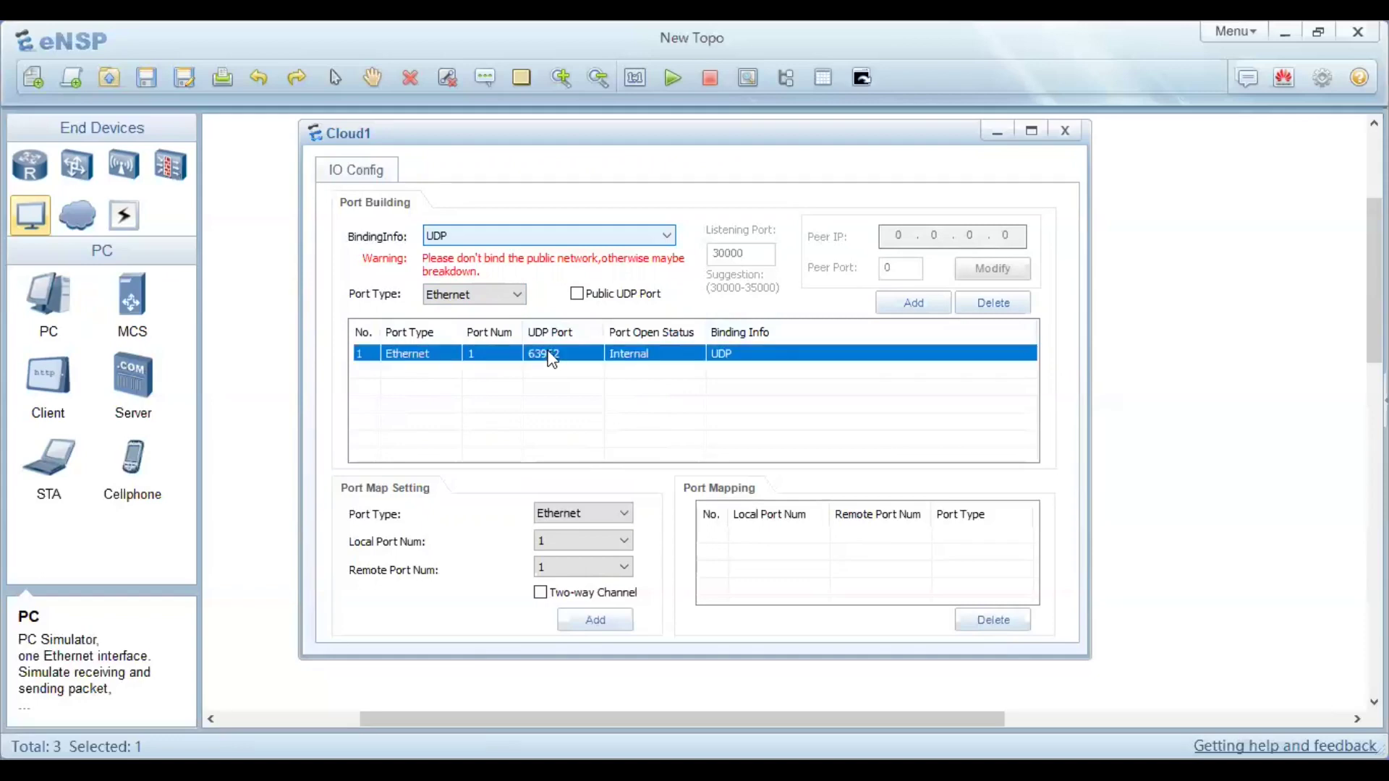
pyautogui.click(1005, 301)
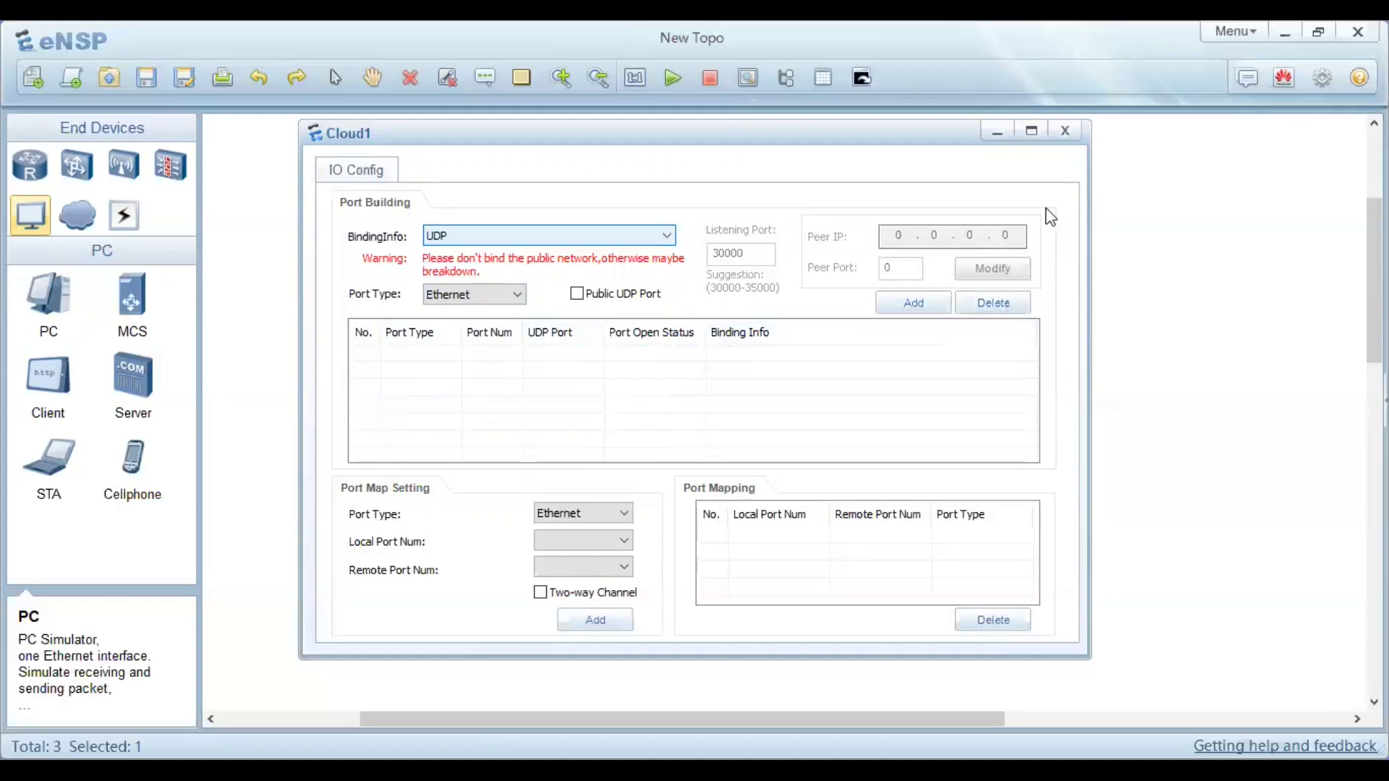
pyautogui.click(993, 134)
pyautogui.click(129, 217)
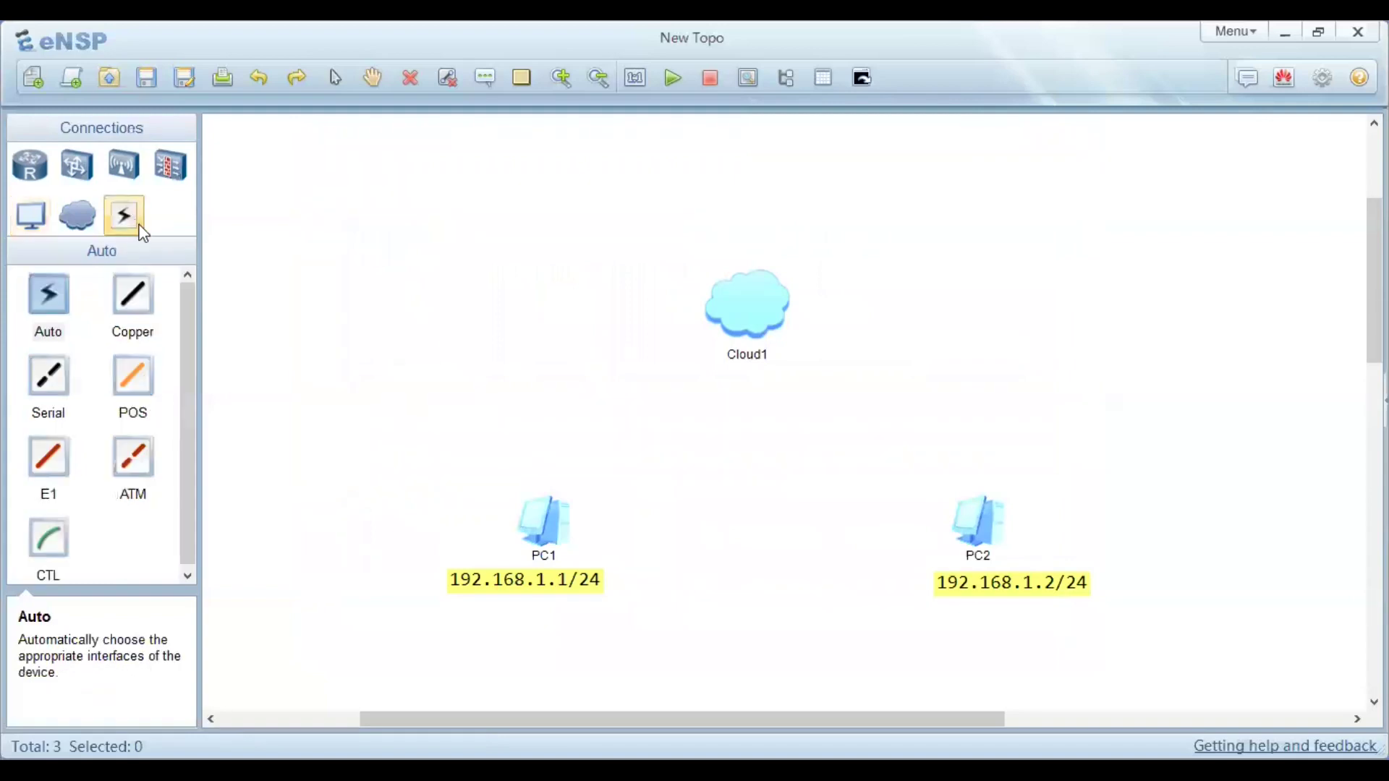
pyautogui.click(139, 307)
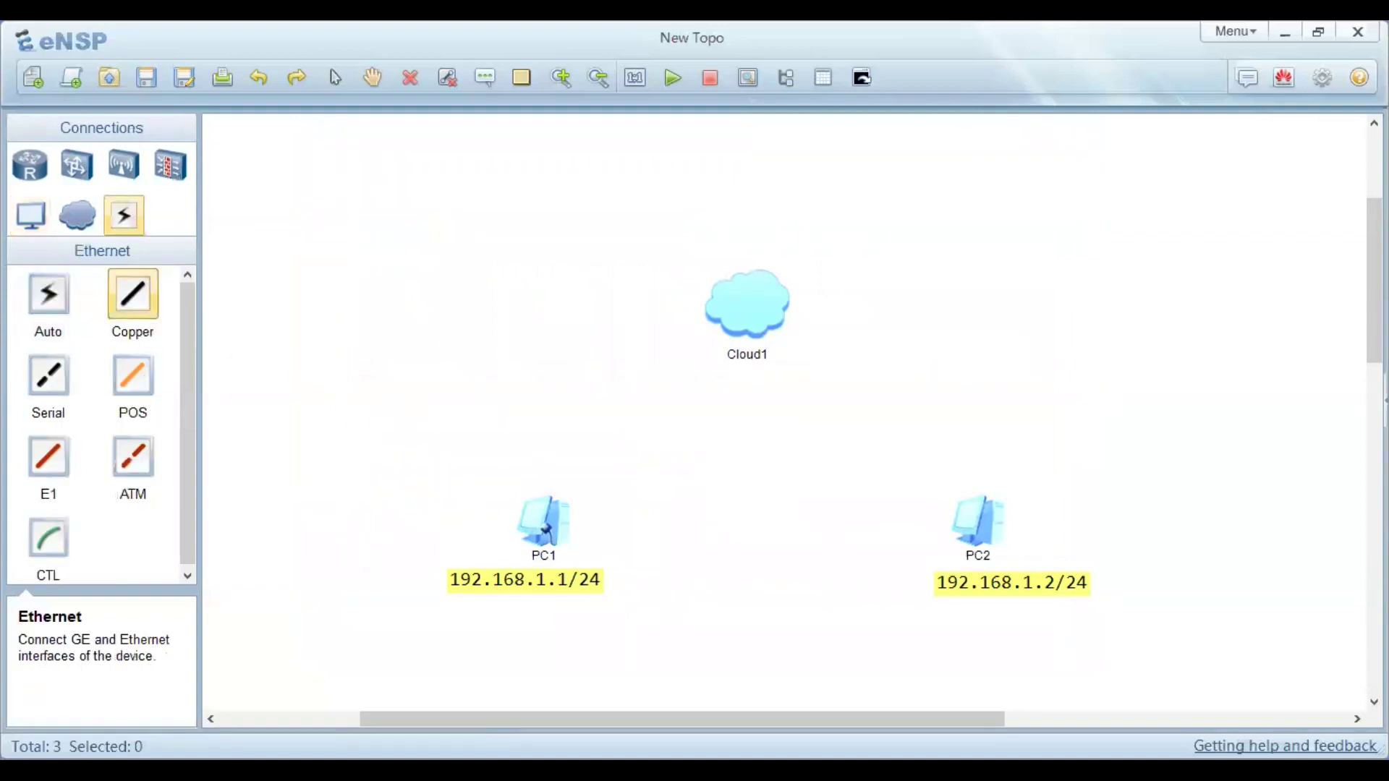
pyautogui.click(541, 529)
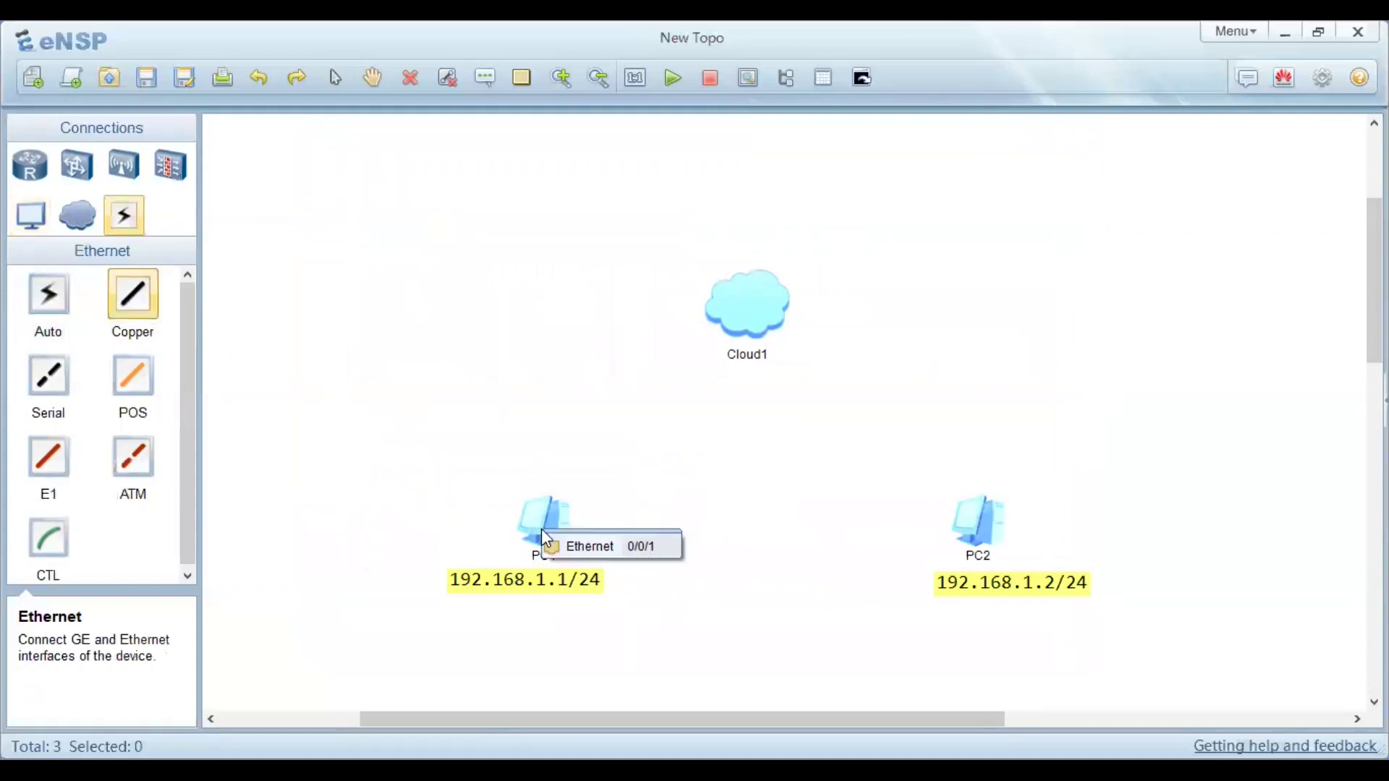
pyautogui.click(604, 548)
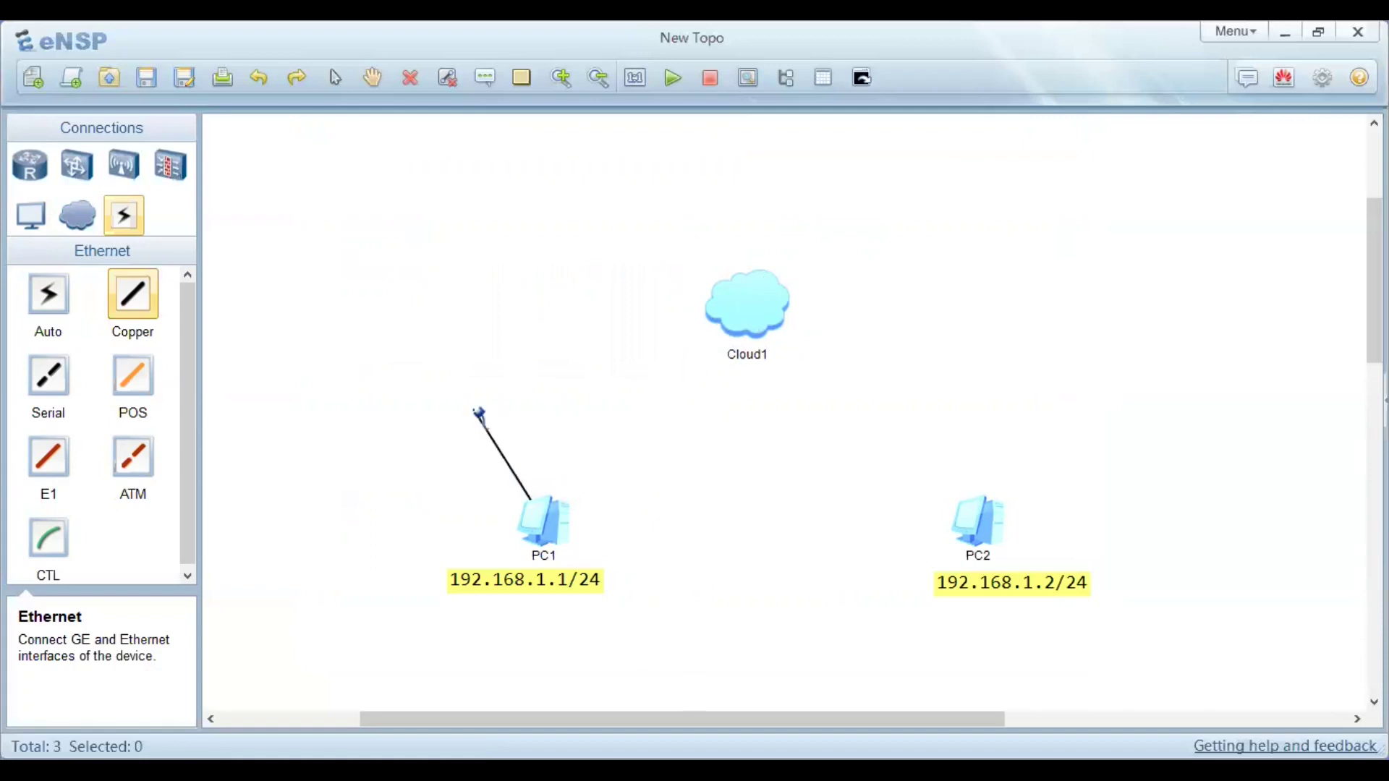
pyautogui.click(338, 81)
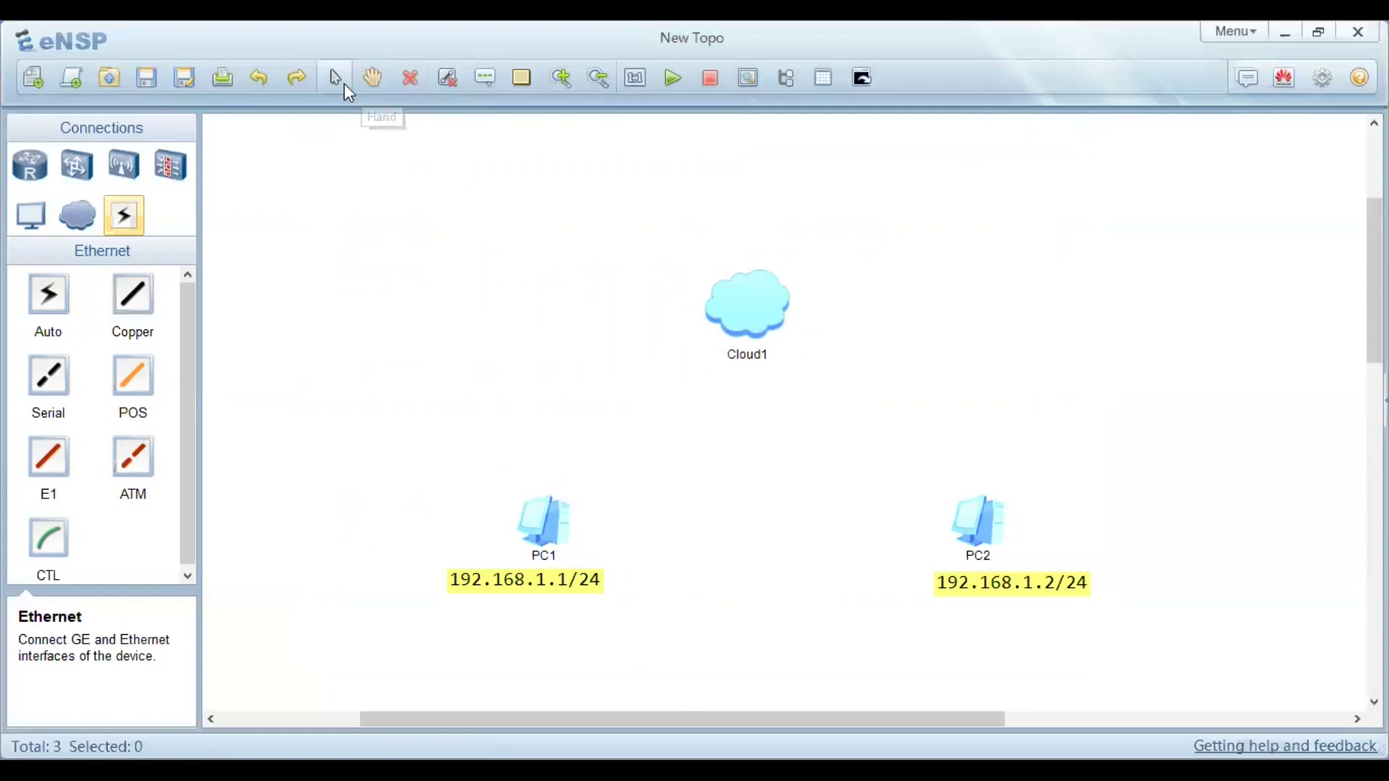
# - Add an Ethernet port with UDP binding to Cloud1 and return to the topology
pyautogui.doubleClick(733, 309)
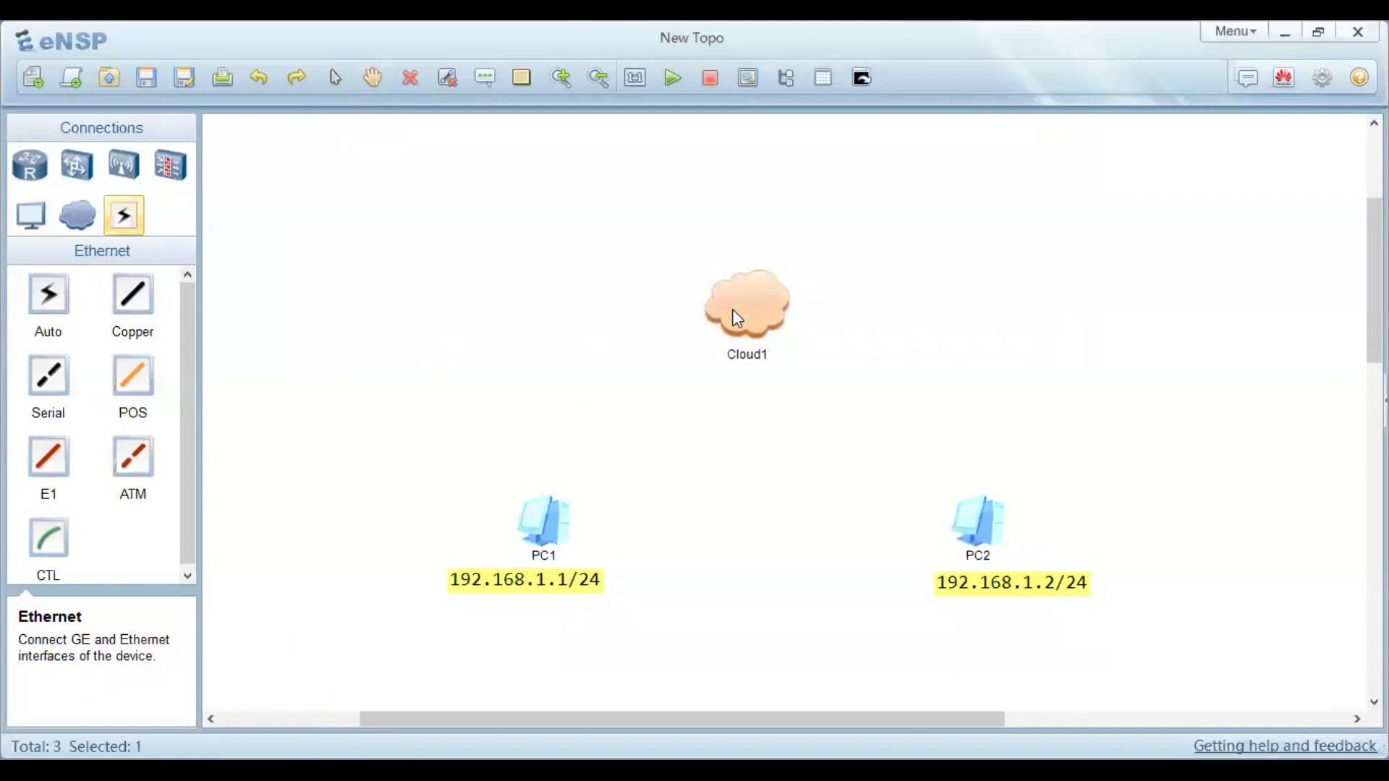
pyautogui.click(458, 295)
pyautogui.click(458, 296)
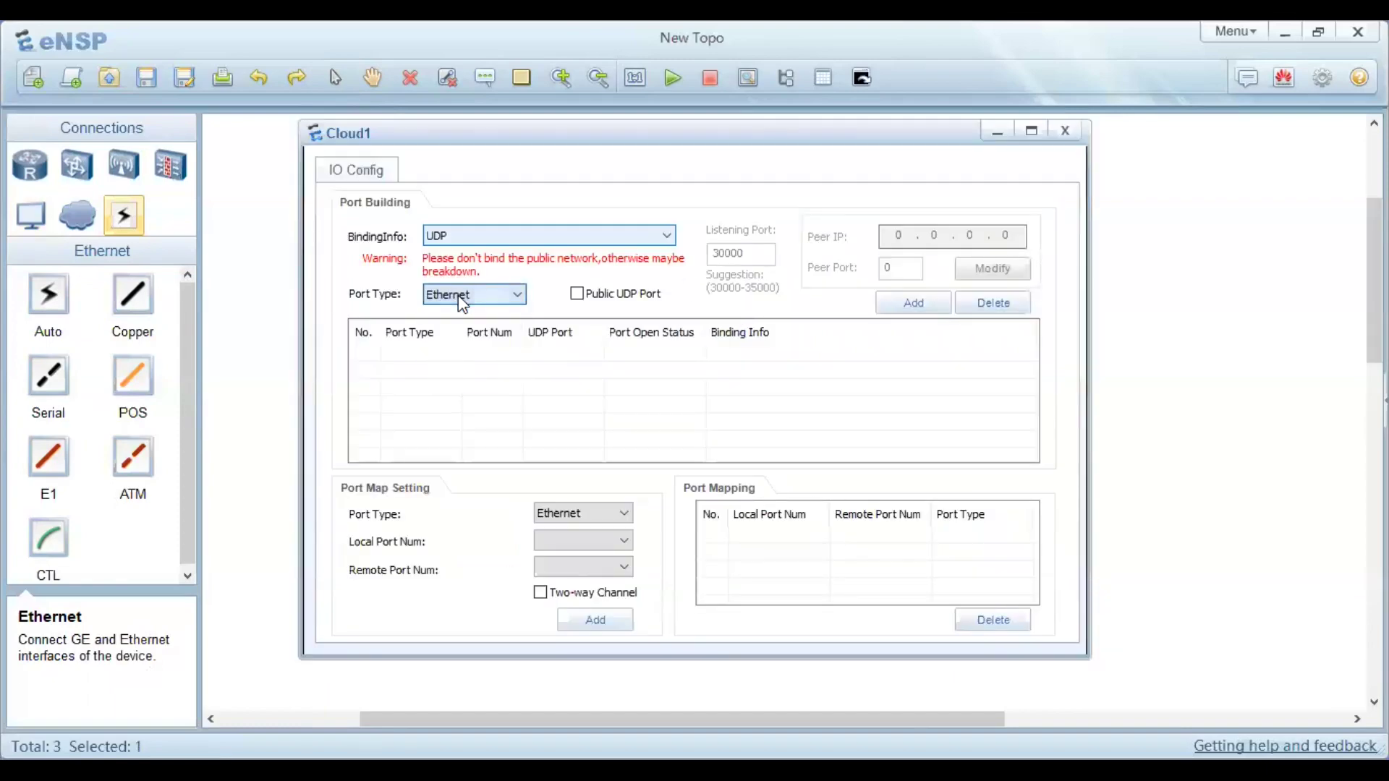
pyautogui.click(902, 302)
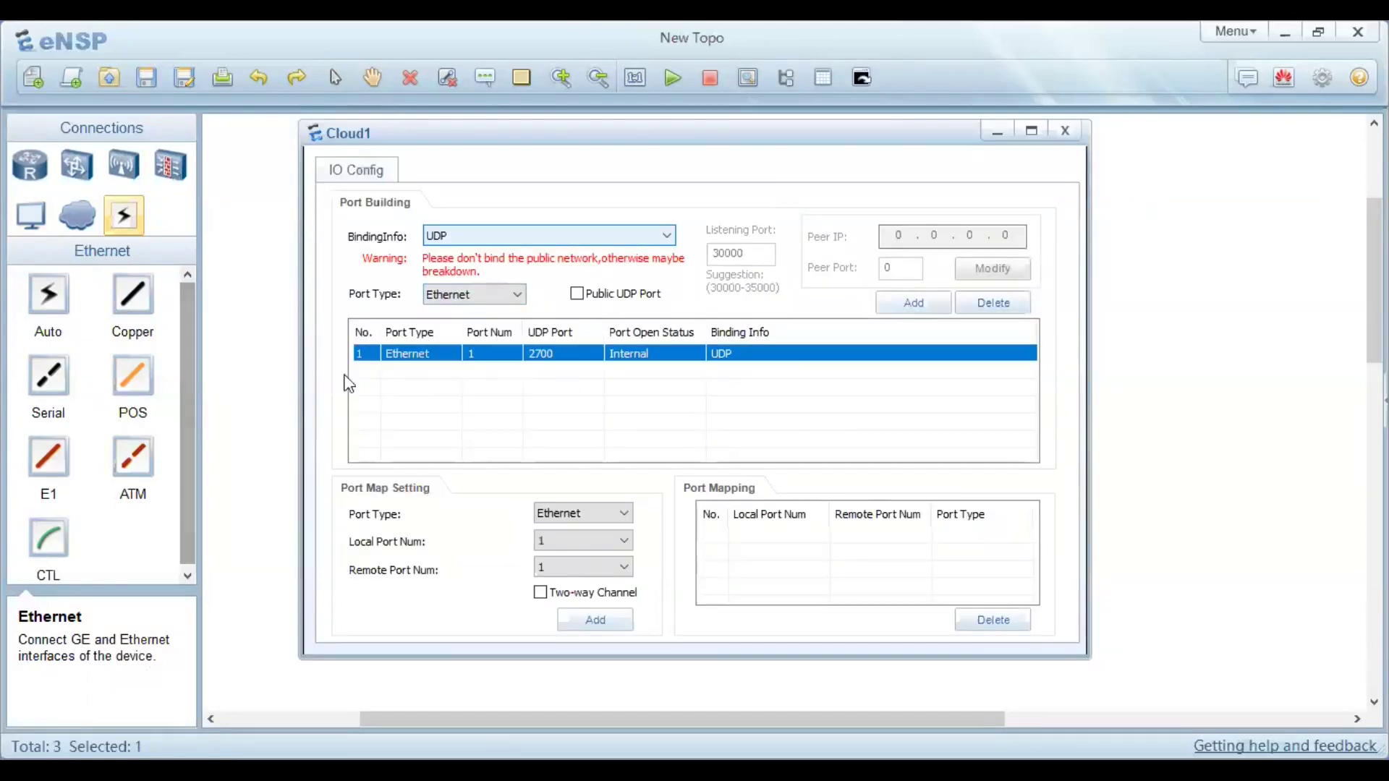
pyautogui.click(479, 409)
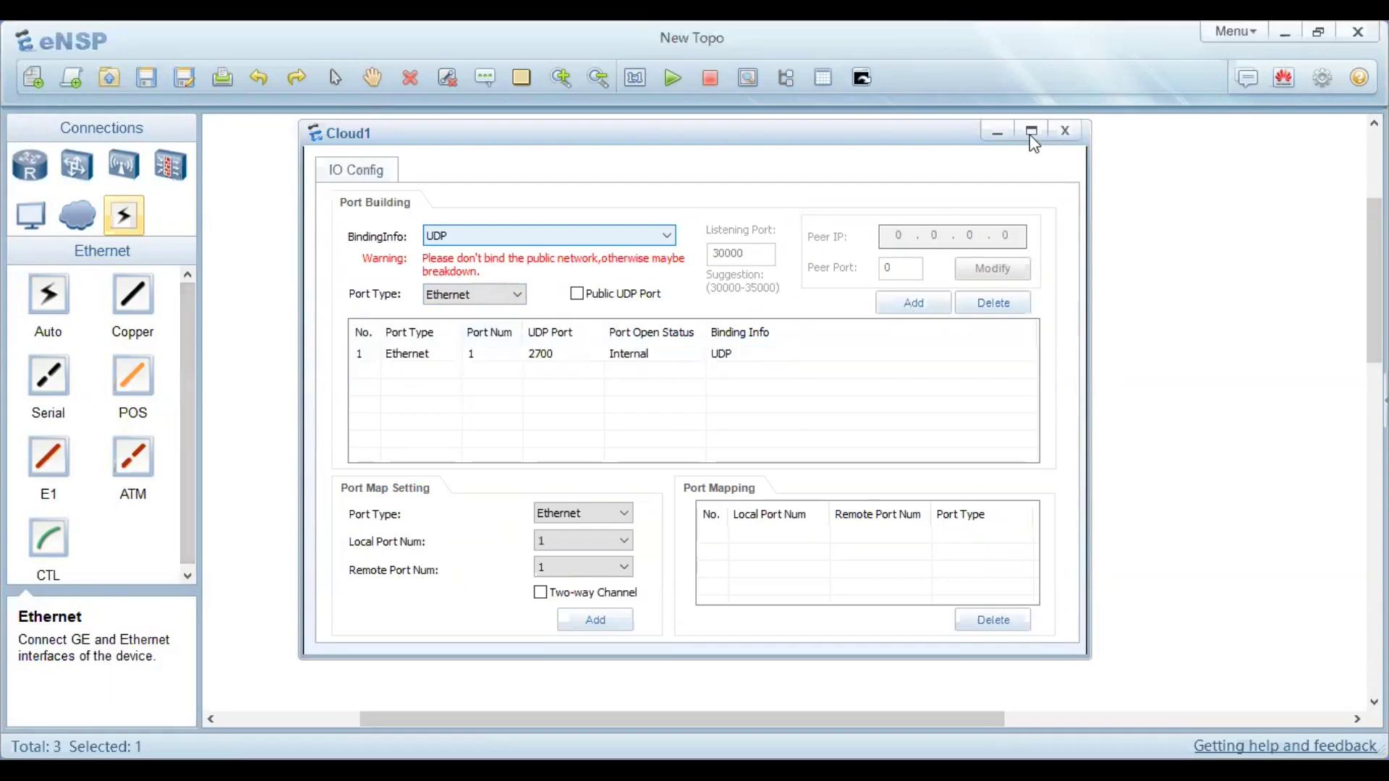
pyautogui.click(989, 140)
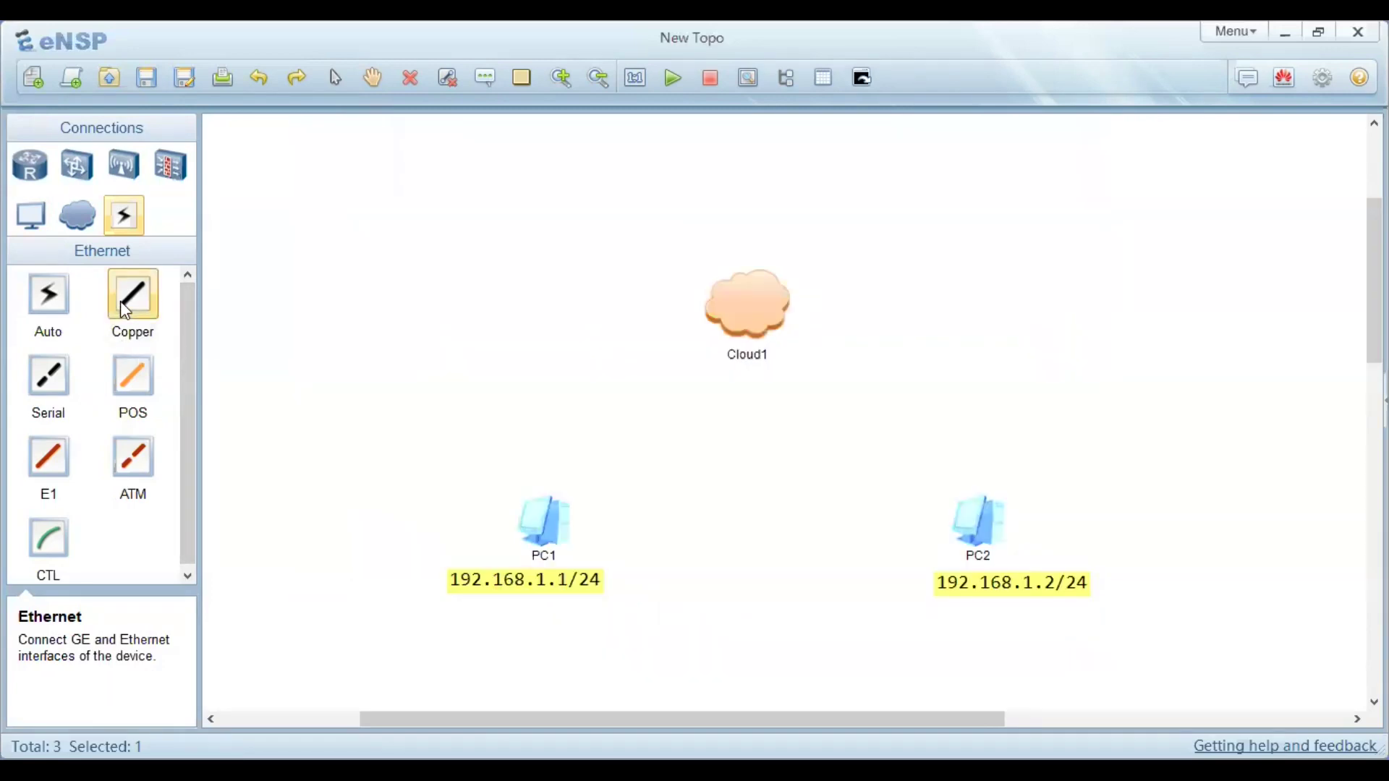
# - Connect PC1's Ethernet 0/0/1 to Cloud1's Ethernet 0/0/1 with a Copper cable and move the cloud-side port label left of the link
pyautogui.click(125, 310)
pyautogui.click(537, 531)
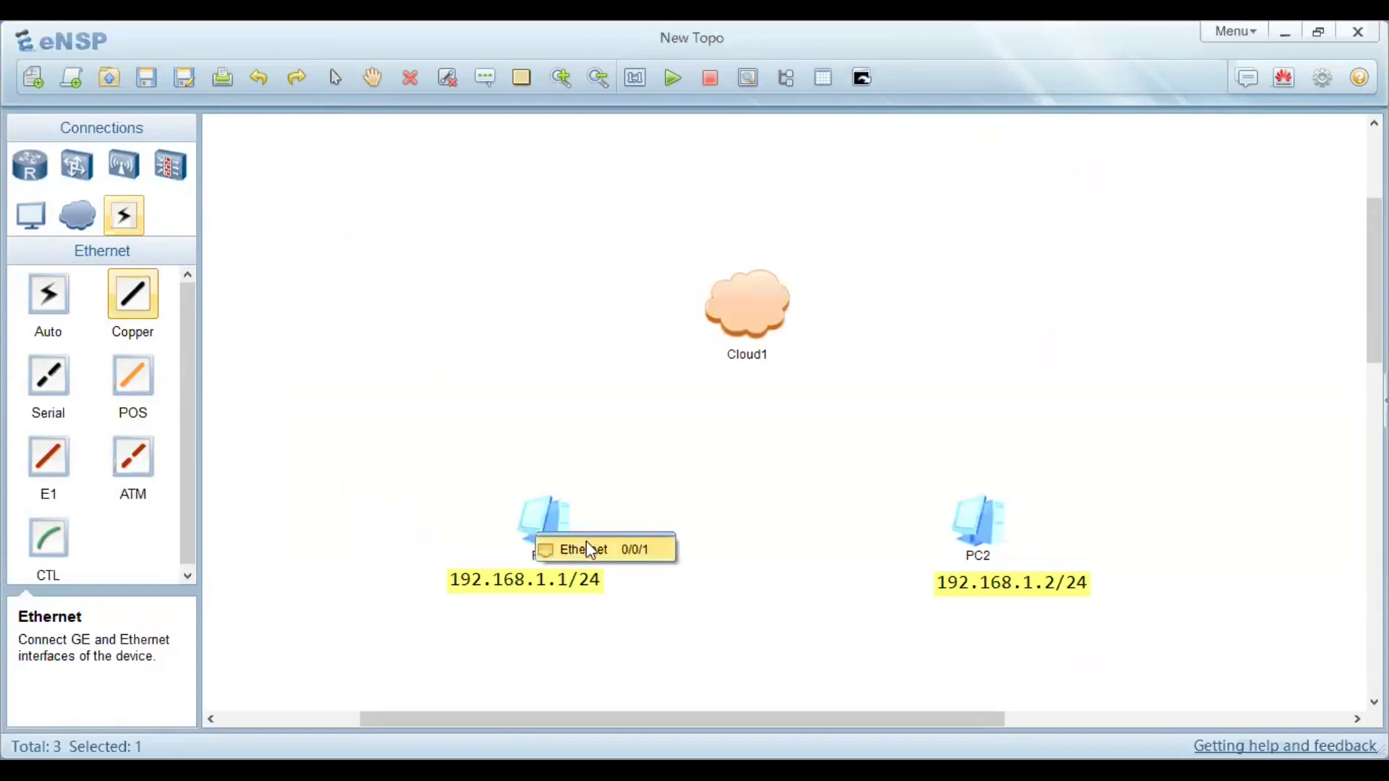
pyautogui.click(586, 544)
pyautogui.click(728, 308)
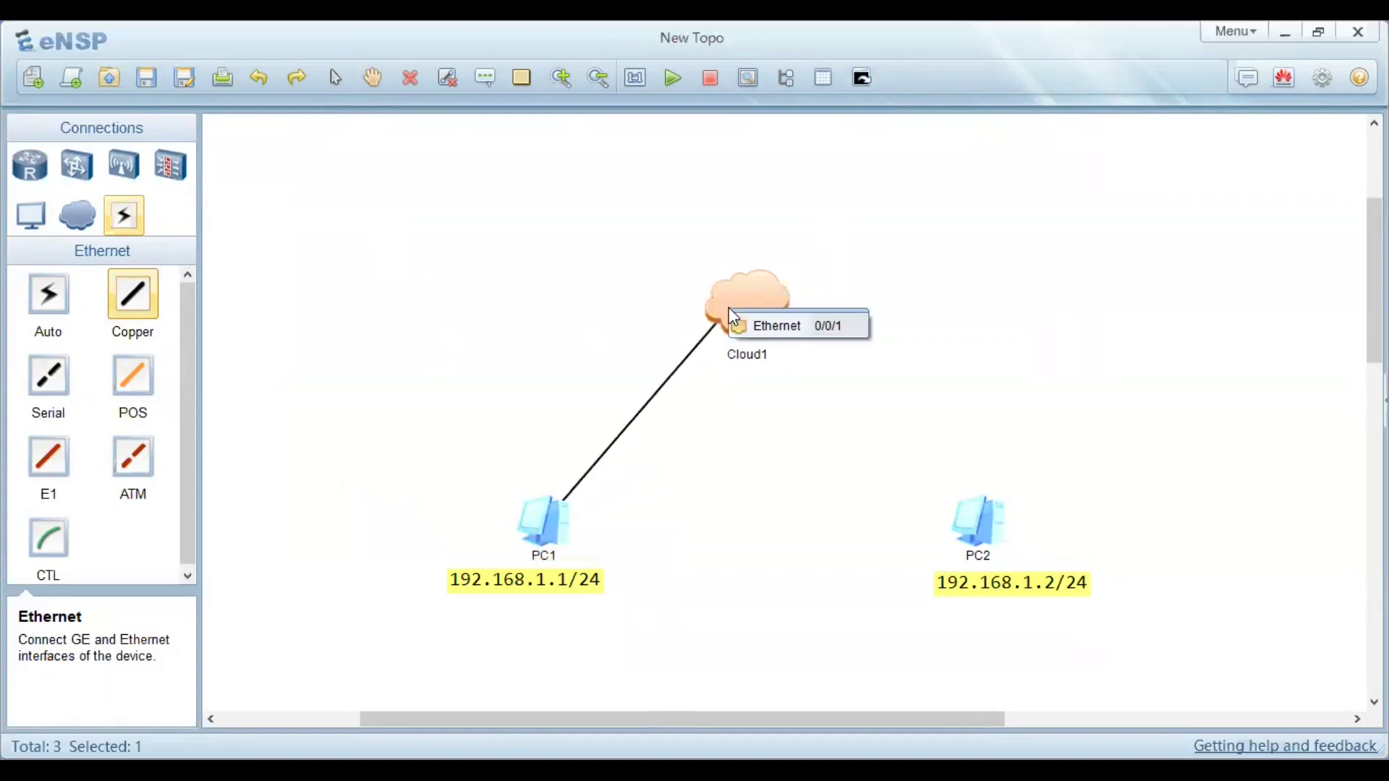
pyautogui.click(839, 326)
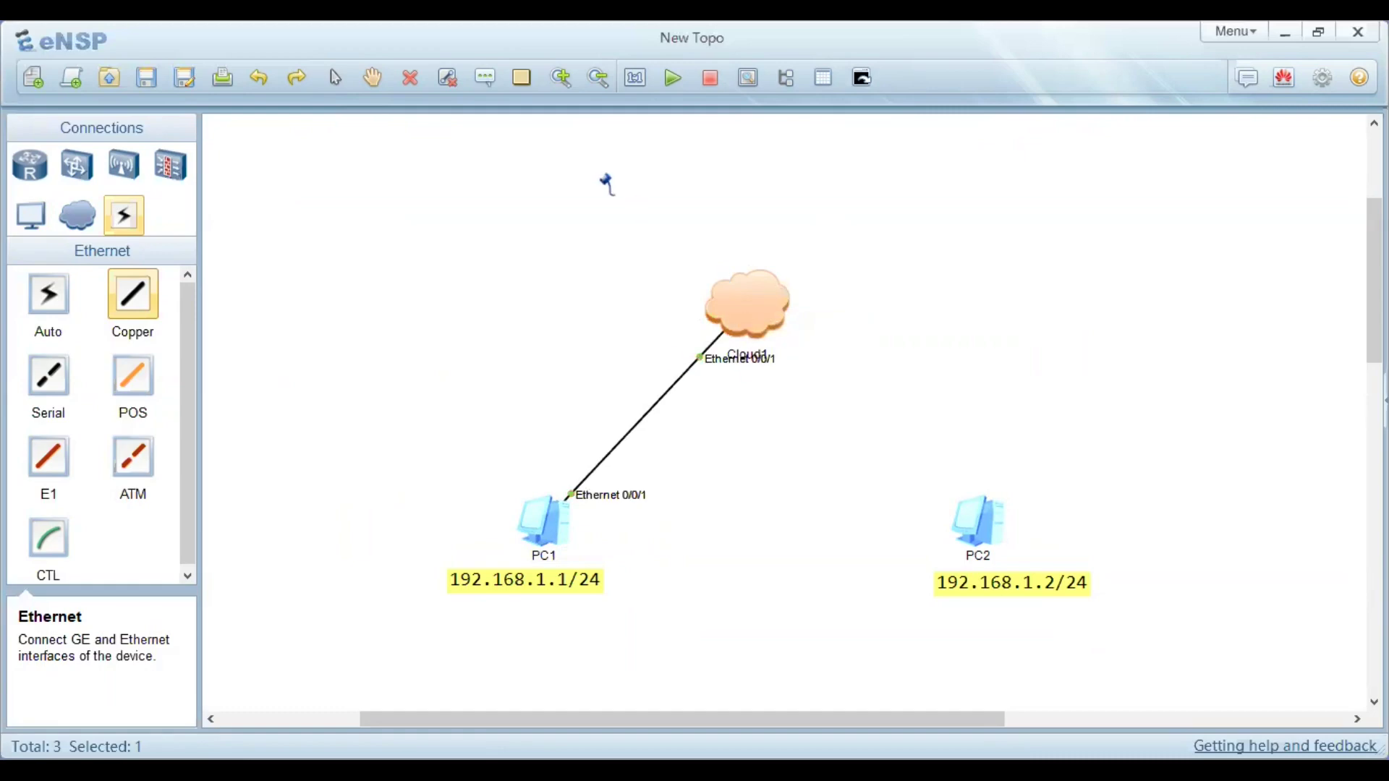
pyautogui.click(335, 78)
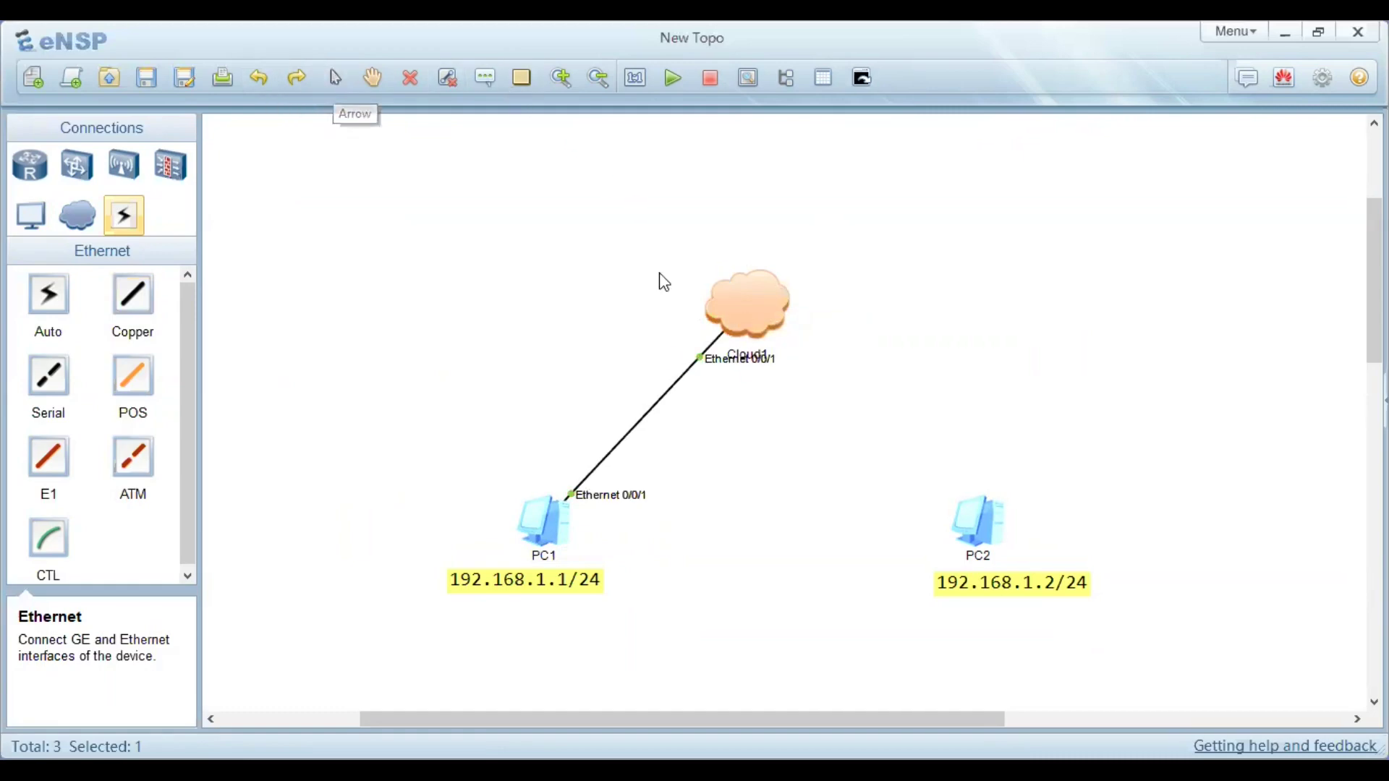
pyautogui.moveTo(732, 366); pyautogui.dragTo(657, 362)
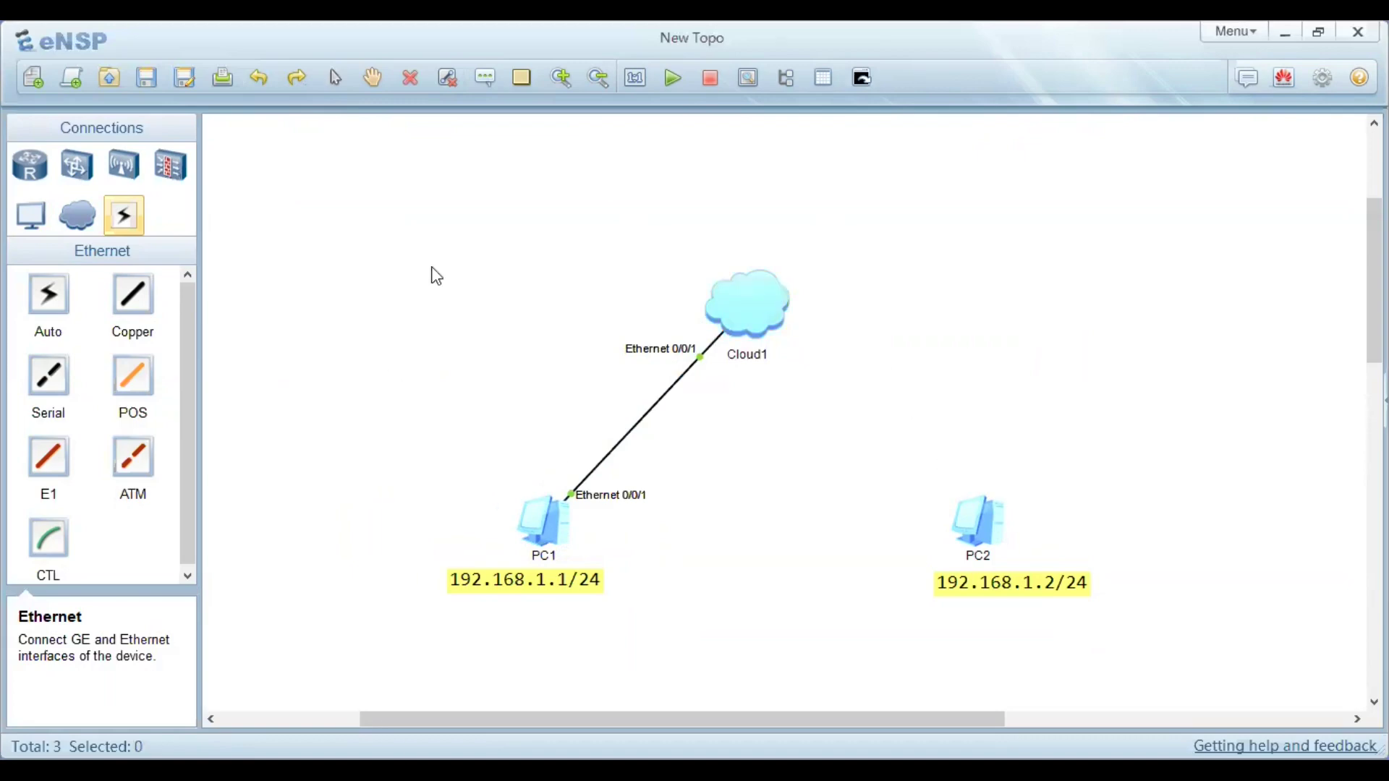
# - Add a second UDP-bound Ethernet port to Cloud1 and close its configuration window
pyautogui.doubleClick(723, 302)
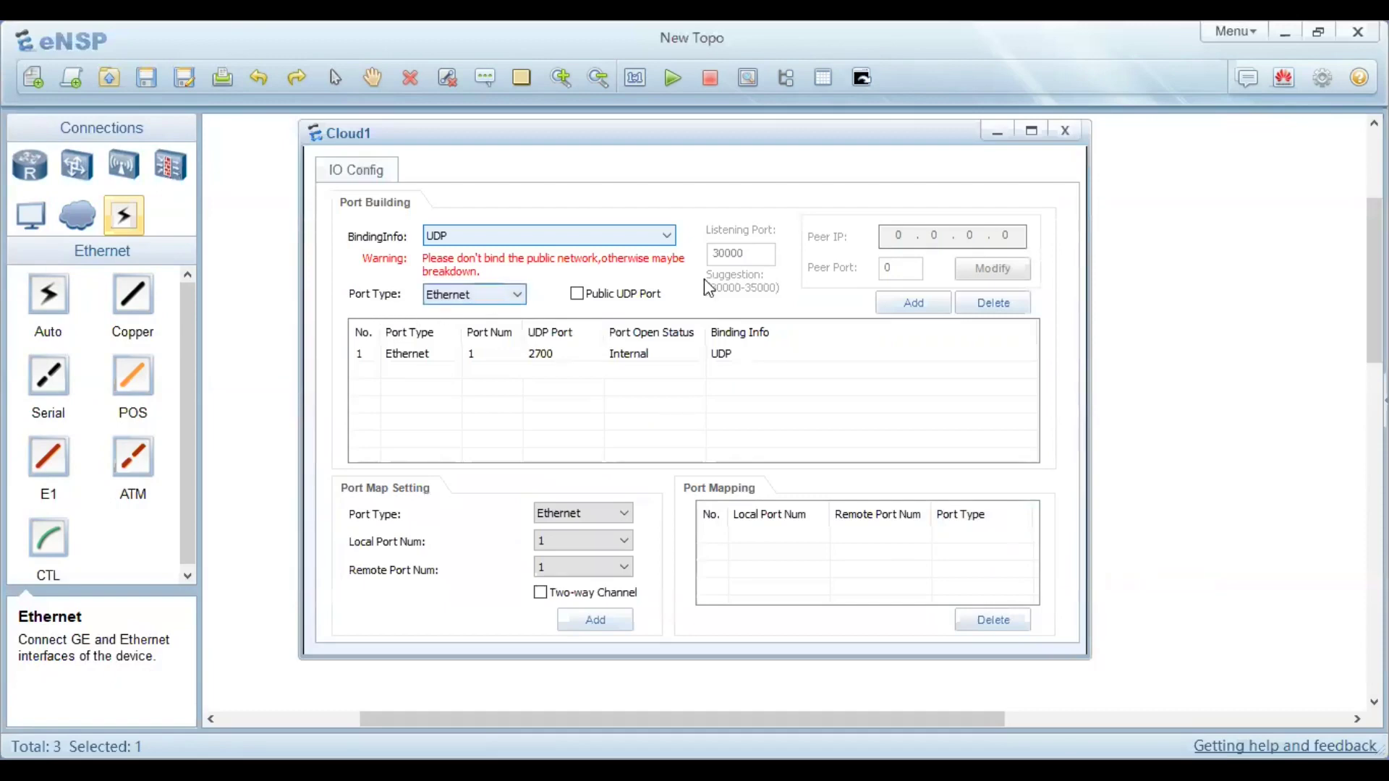
pyautogui.click(914, 304)
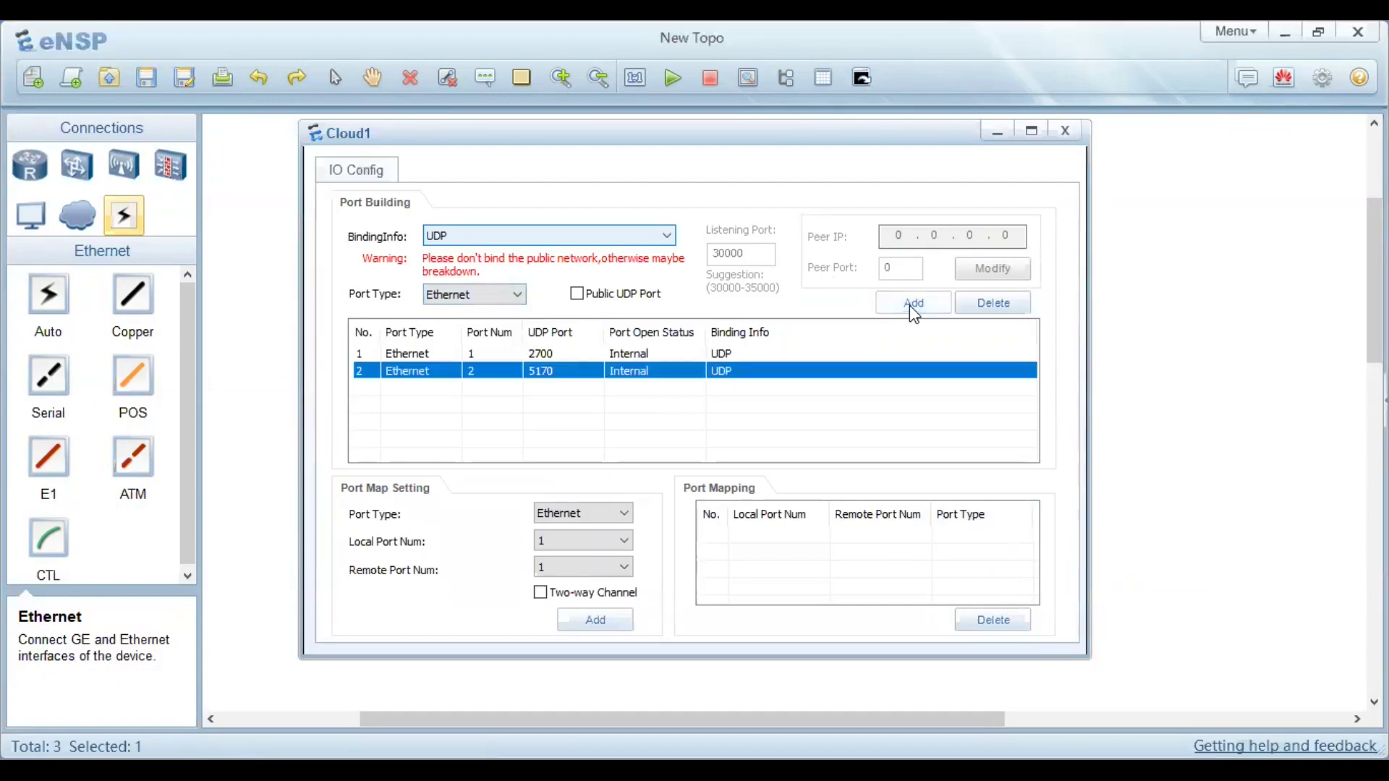
pyautogui.click(478, 354)
pyautogui.click(476, 370)
pyautogui.click(552, 414)
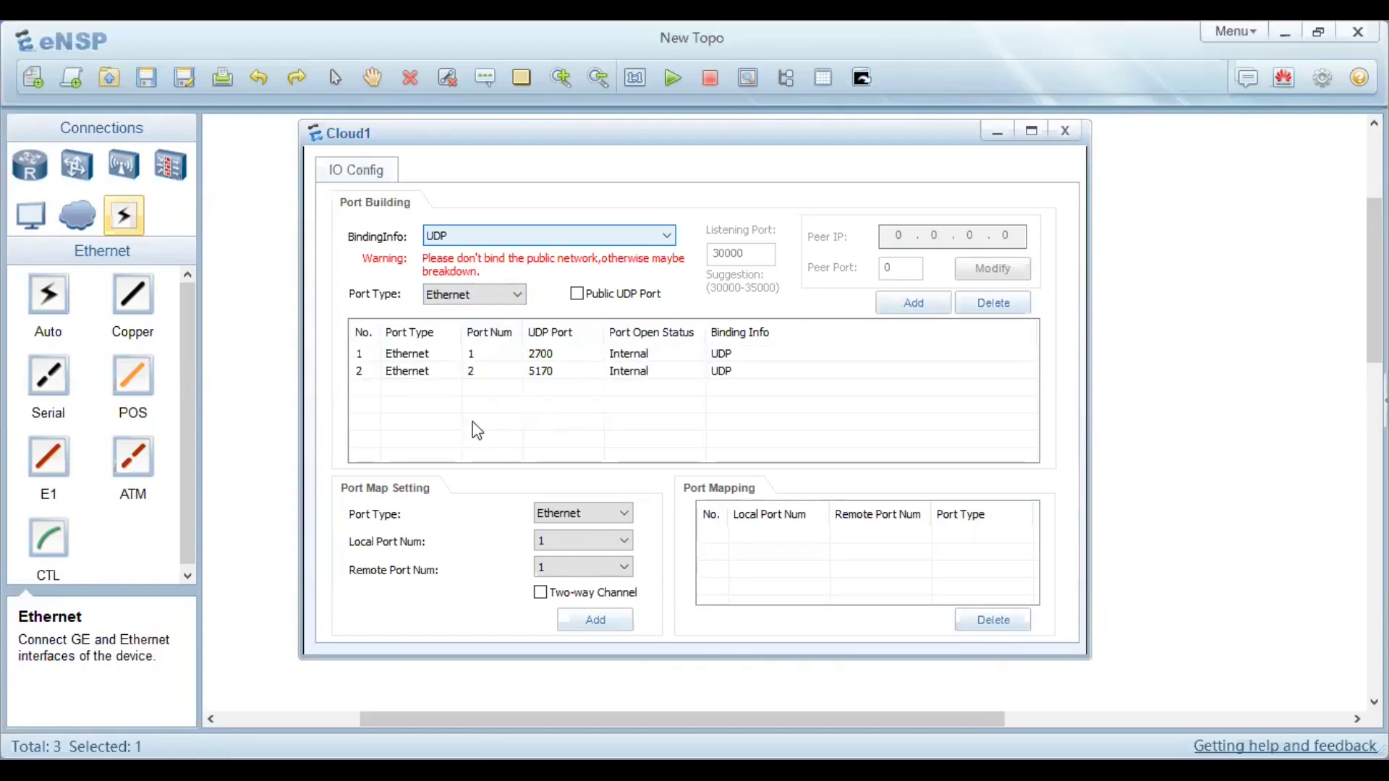
pyautogui.click(1066, 132)
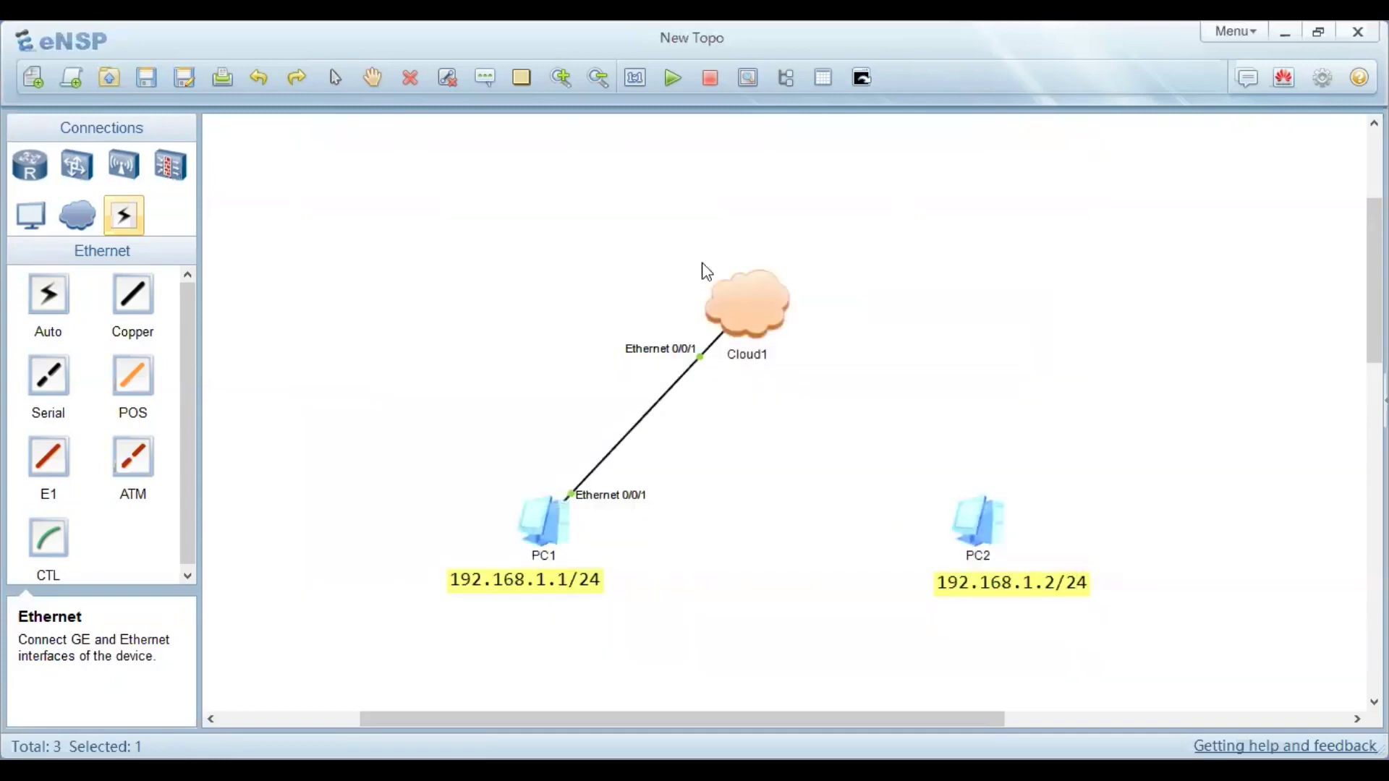
pyautogui.click(546, 316)
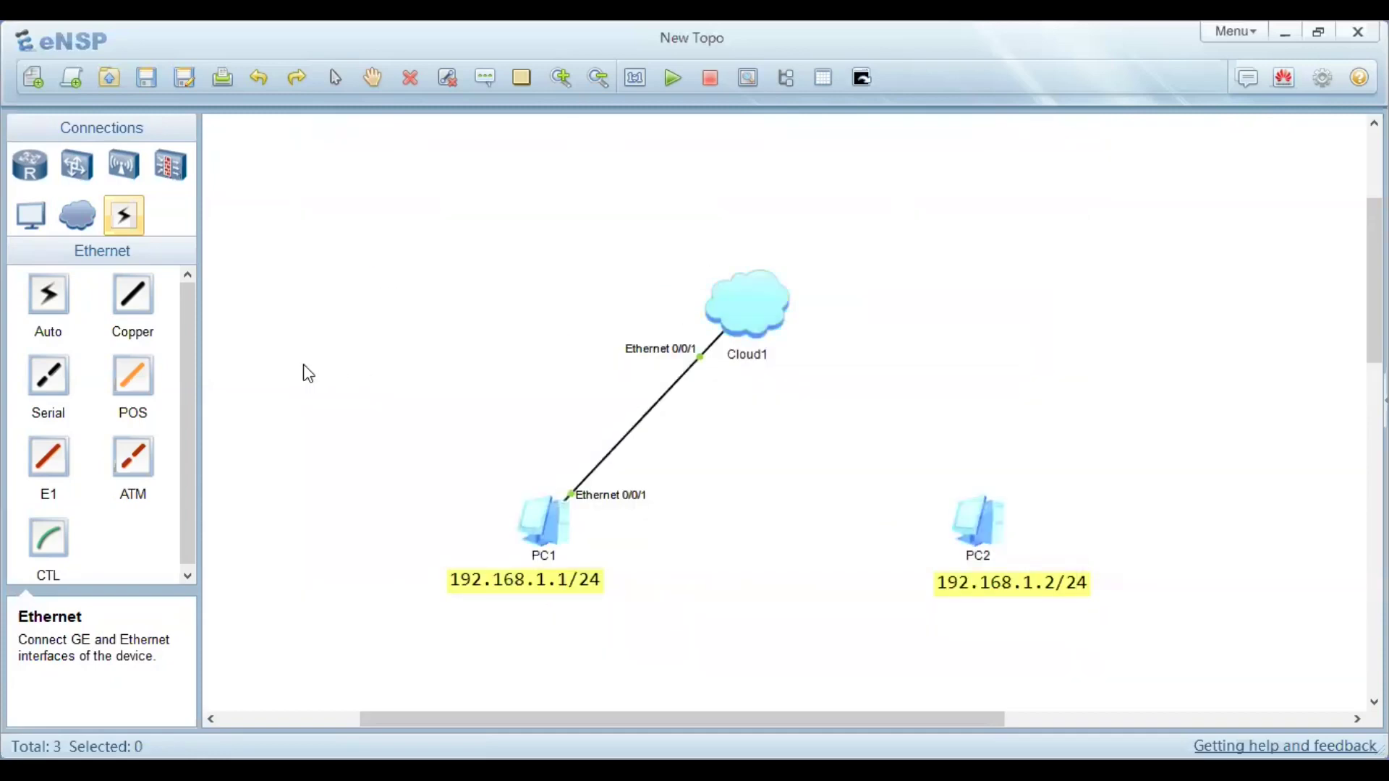
# - Connect PC2's Ethernet 0/0/1 to Cloud1's Ethernet 0/0/2 with a Copper cable and shift both port labels to the right of the link
pyautogui.click(133, 307)
pyautogui.click(977, 534)
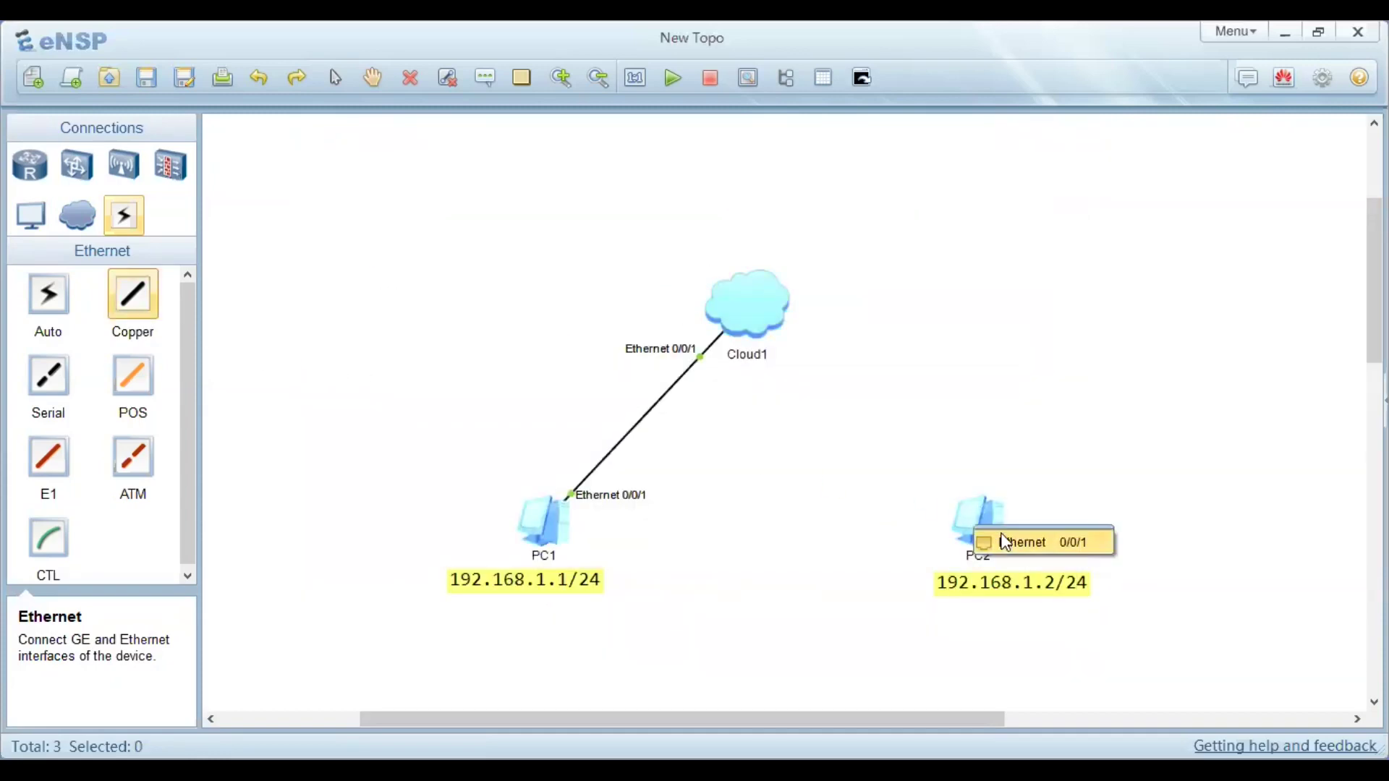
pyautogui.click(1011, 541)
pyautogui.click(758, 318)
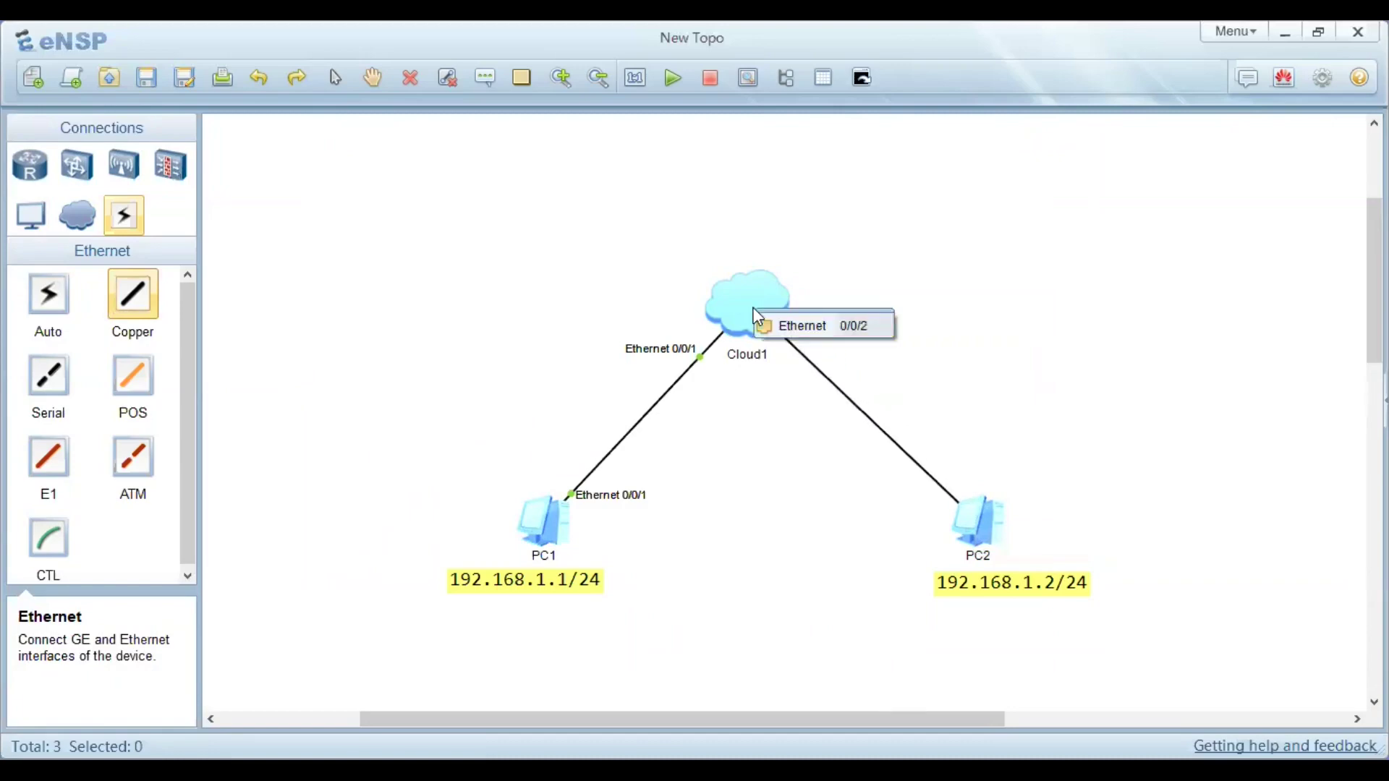
pyautogui.click(792, 334)
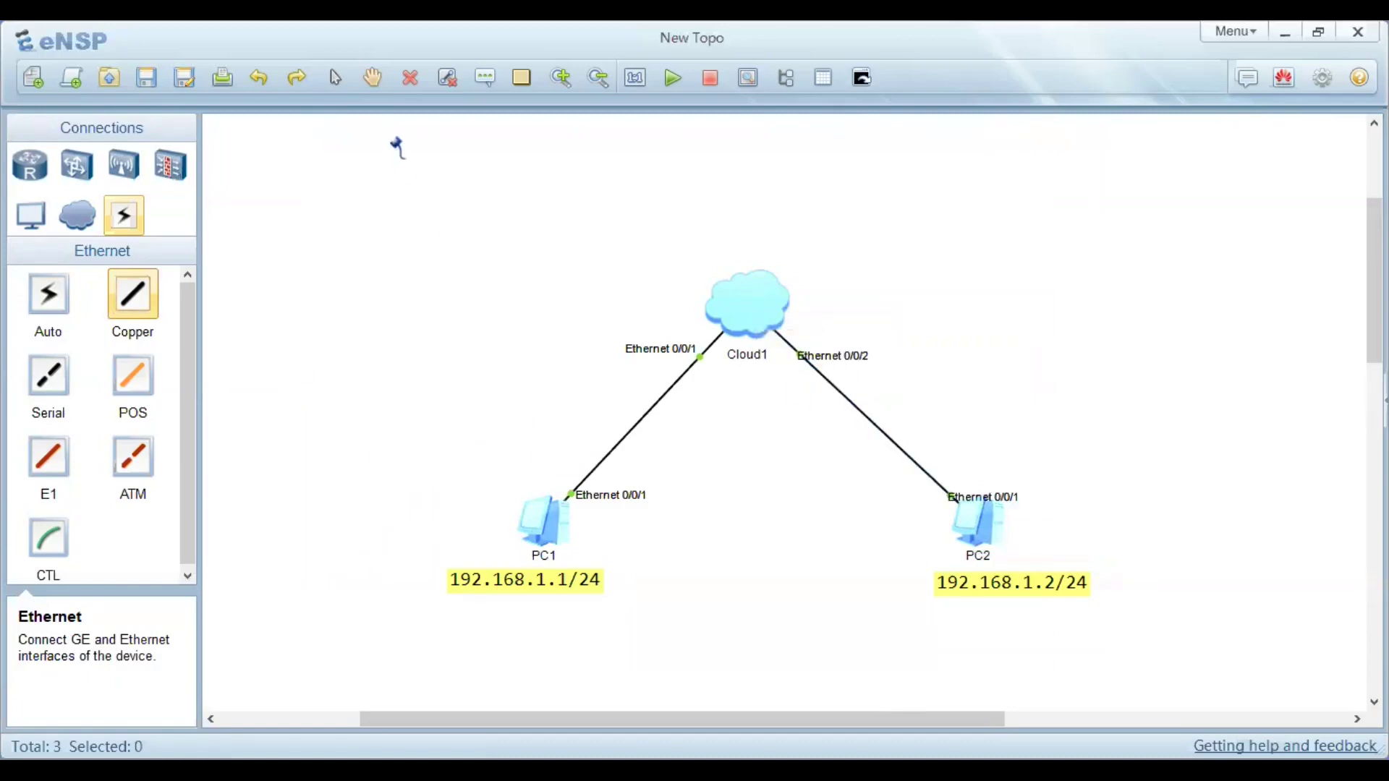
pyautogui.click(339, 77)
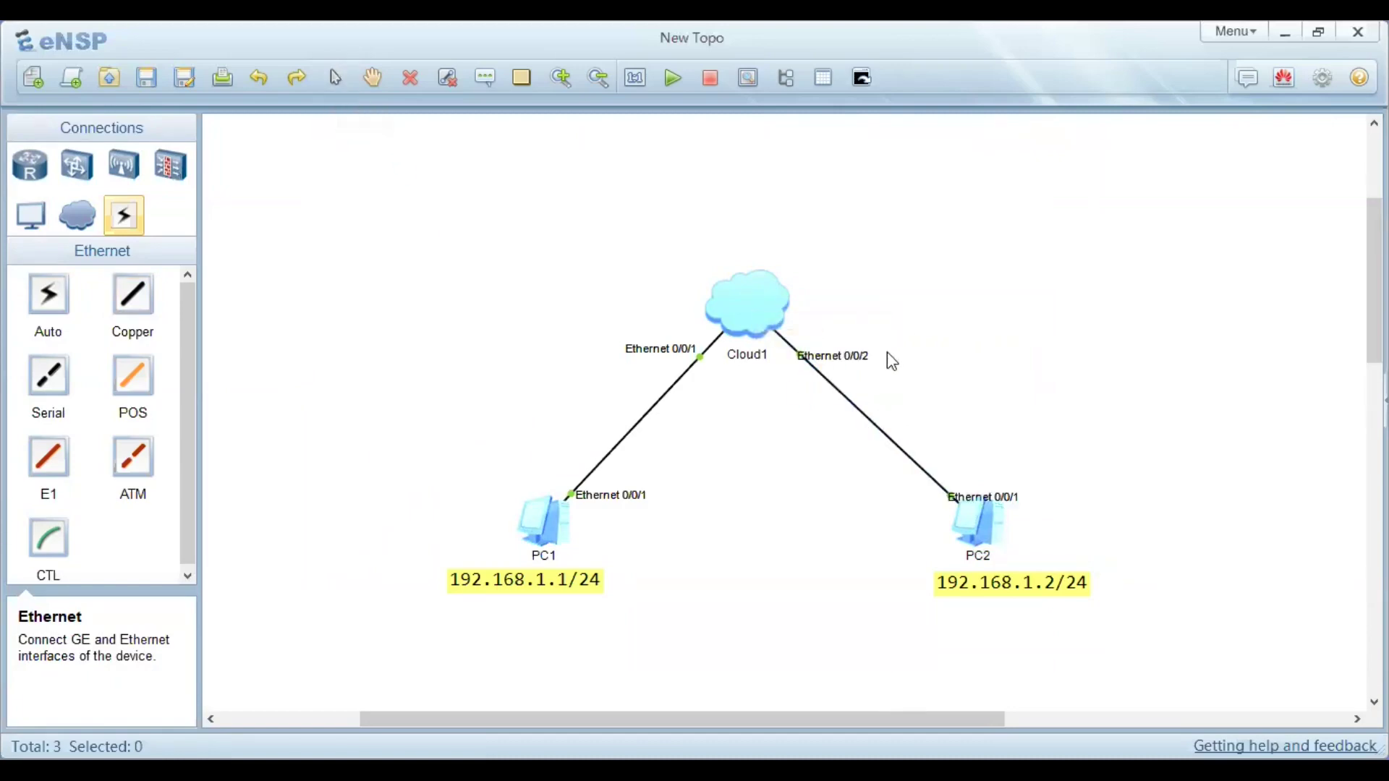
pyautogui.moveTo(846, 358); pyautogui.dragTo(863, 353)
pyautogui.moveTo(989, 501); pyautogui.dragTo(1005, 504)
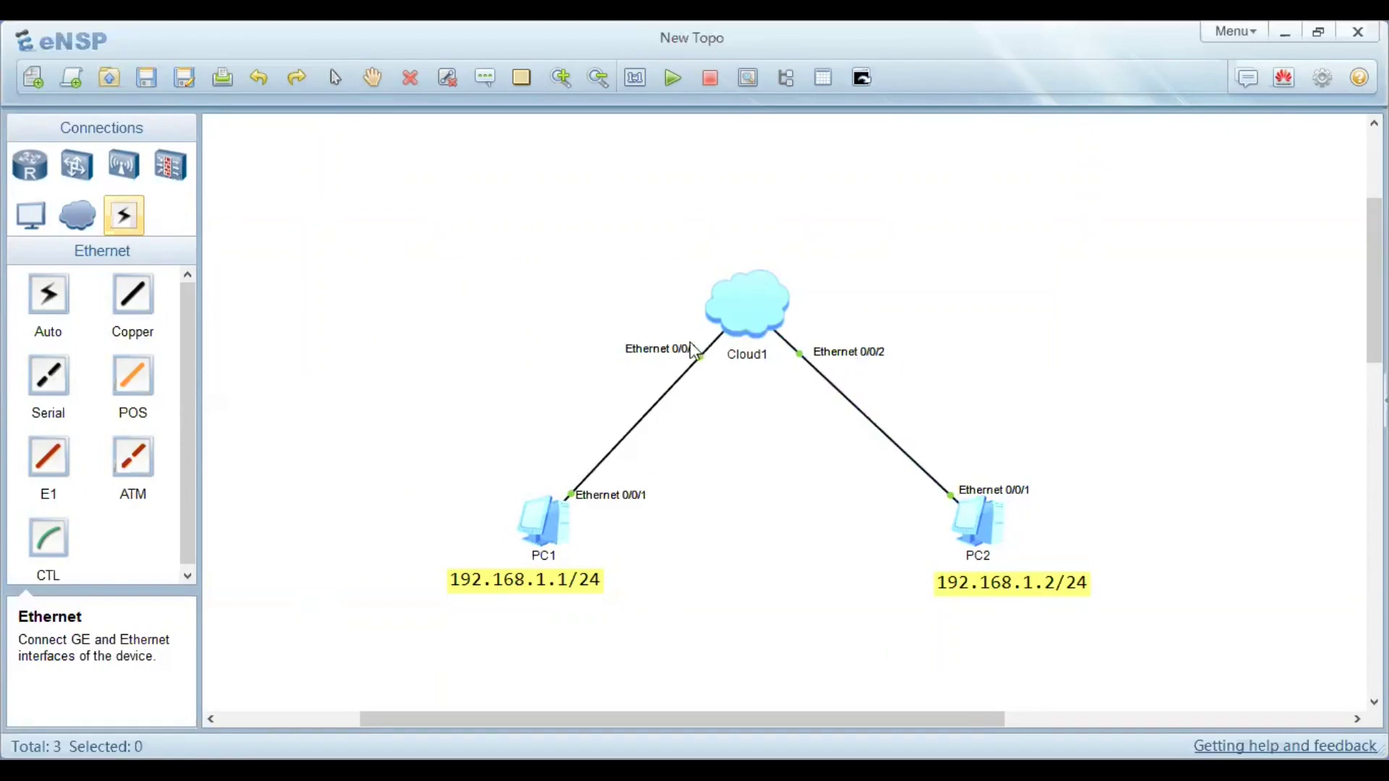
# - Ping 192.168.1.2 from PC1's command line and close the PC1 window
pyautogui.click(541, 535)
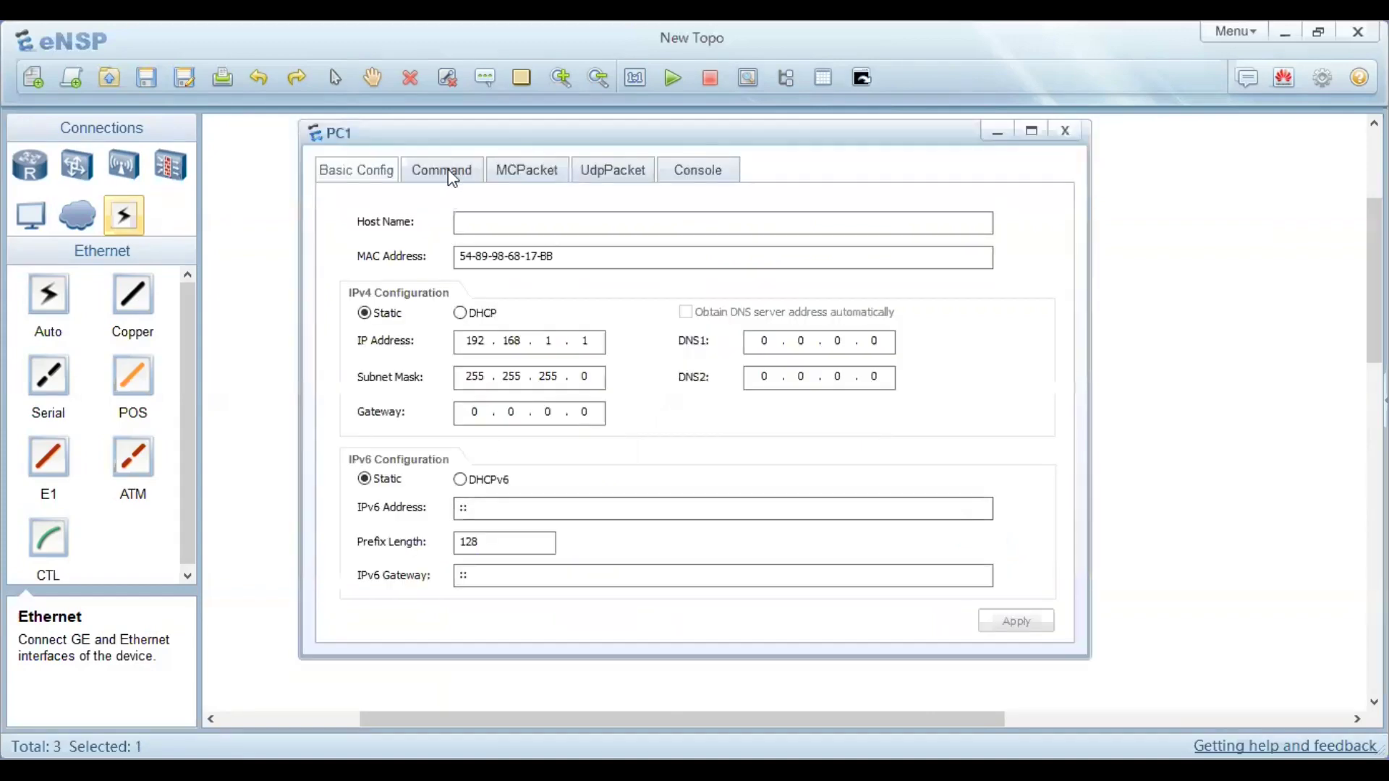
pyautogui.click(441, 177)
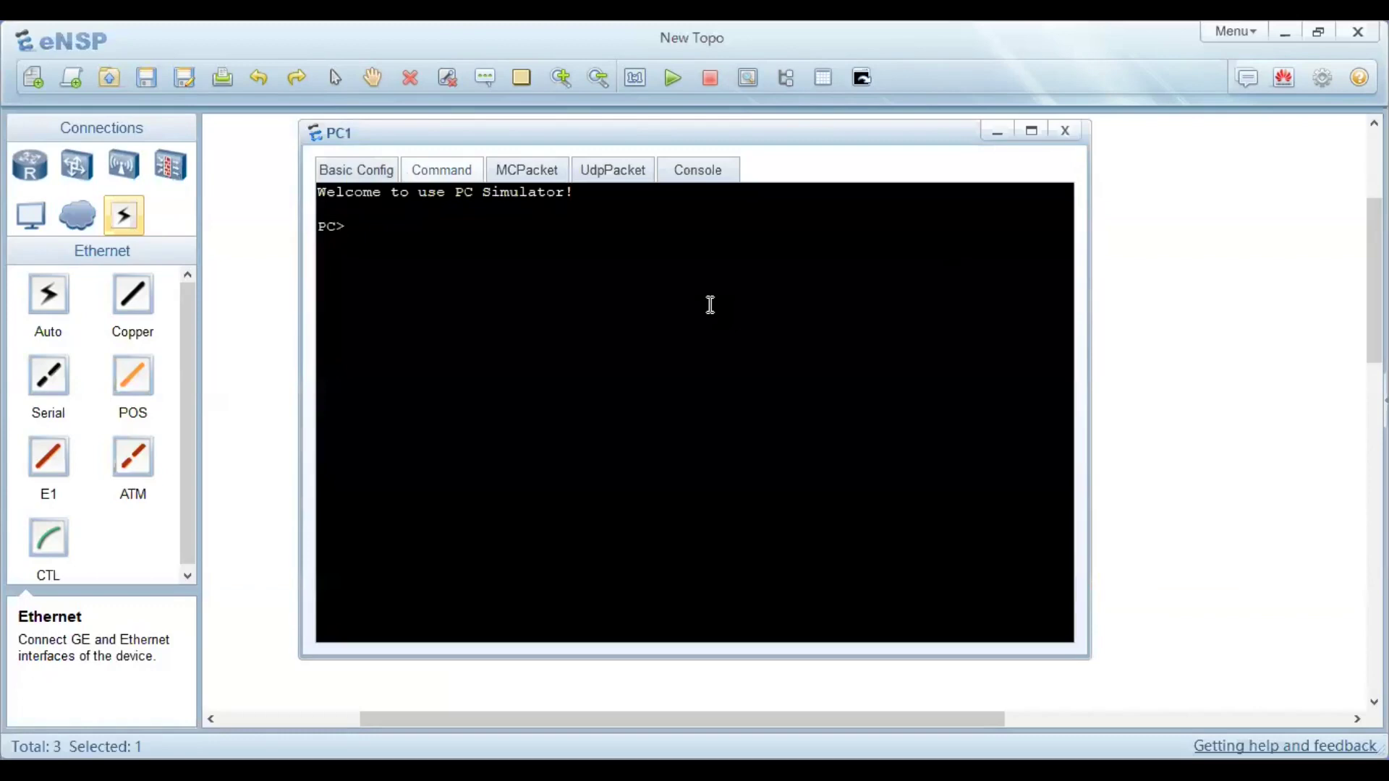
pyautogui.write('ping 192.168.1.2')
pyautogui.press('Return')
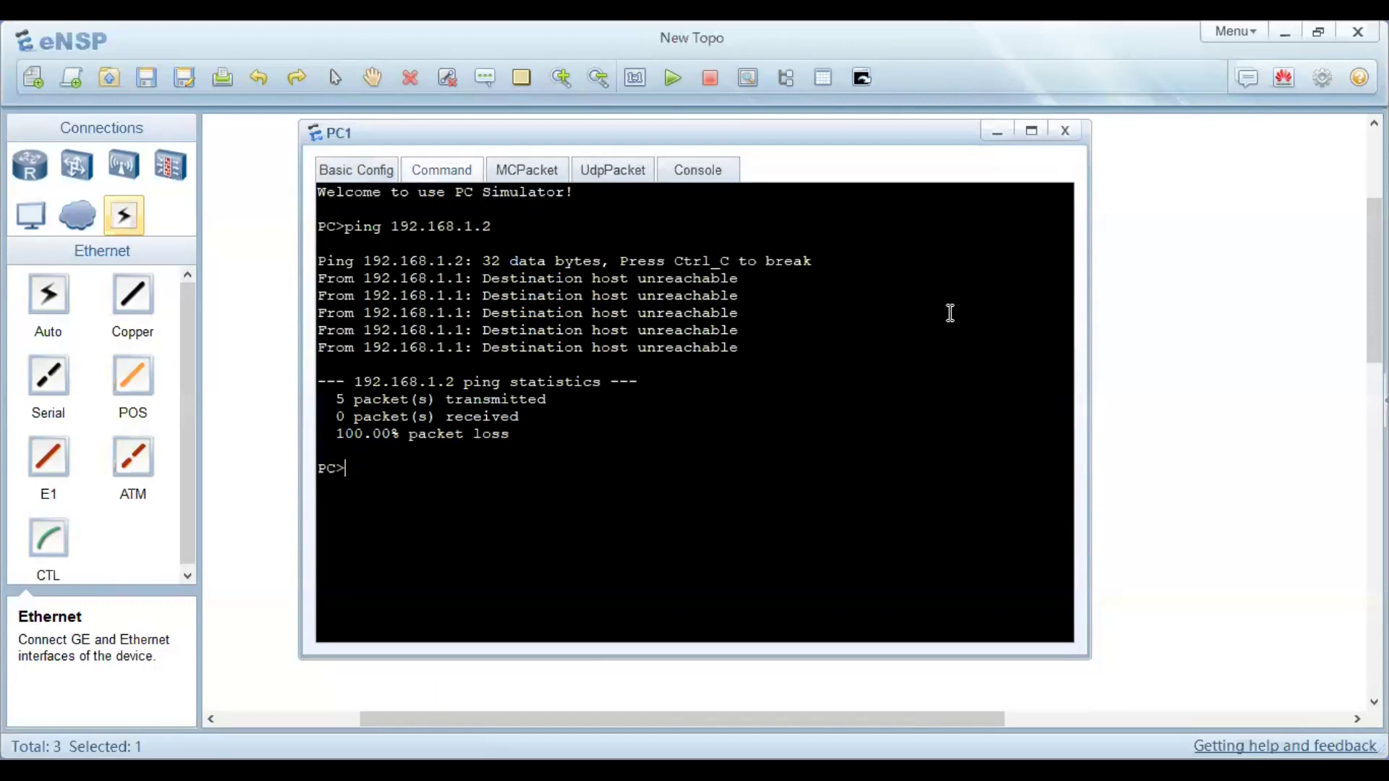
pyautogui.click(1065, 131)
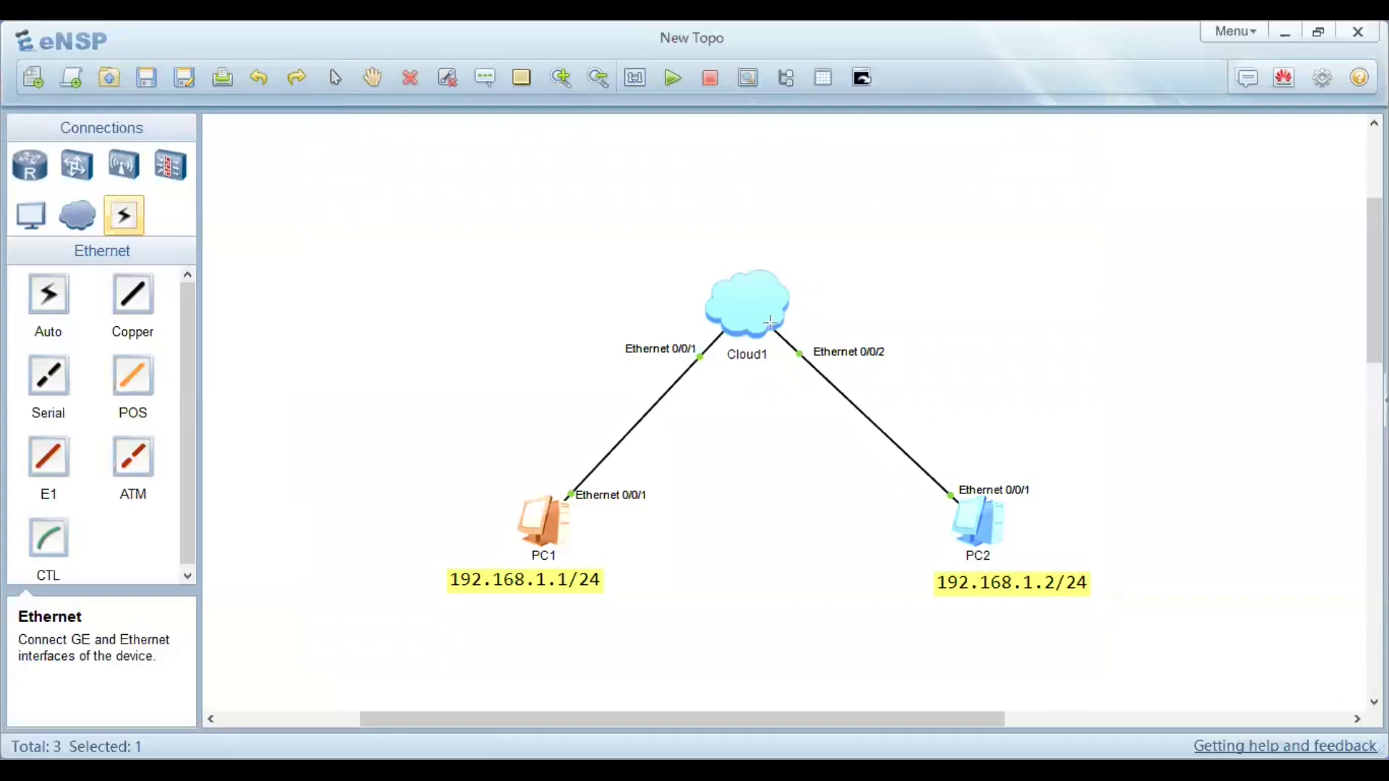
# - Open Cloud1's configuration and choose Ethernet as the port type for the port mapping
pyautogui.moveTo(770, 322)
pyautogui.mouseDown()
pyautogui.moveTo(717, 325)
pyautogui.moveTo(776, 329)
pyautogui.mouseUp()
pyautogui.doubleClick(738, 300)
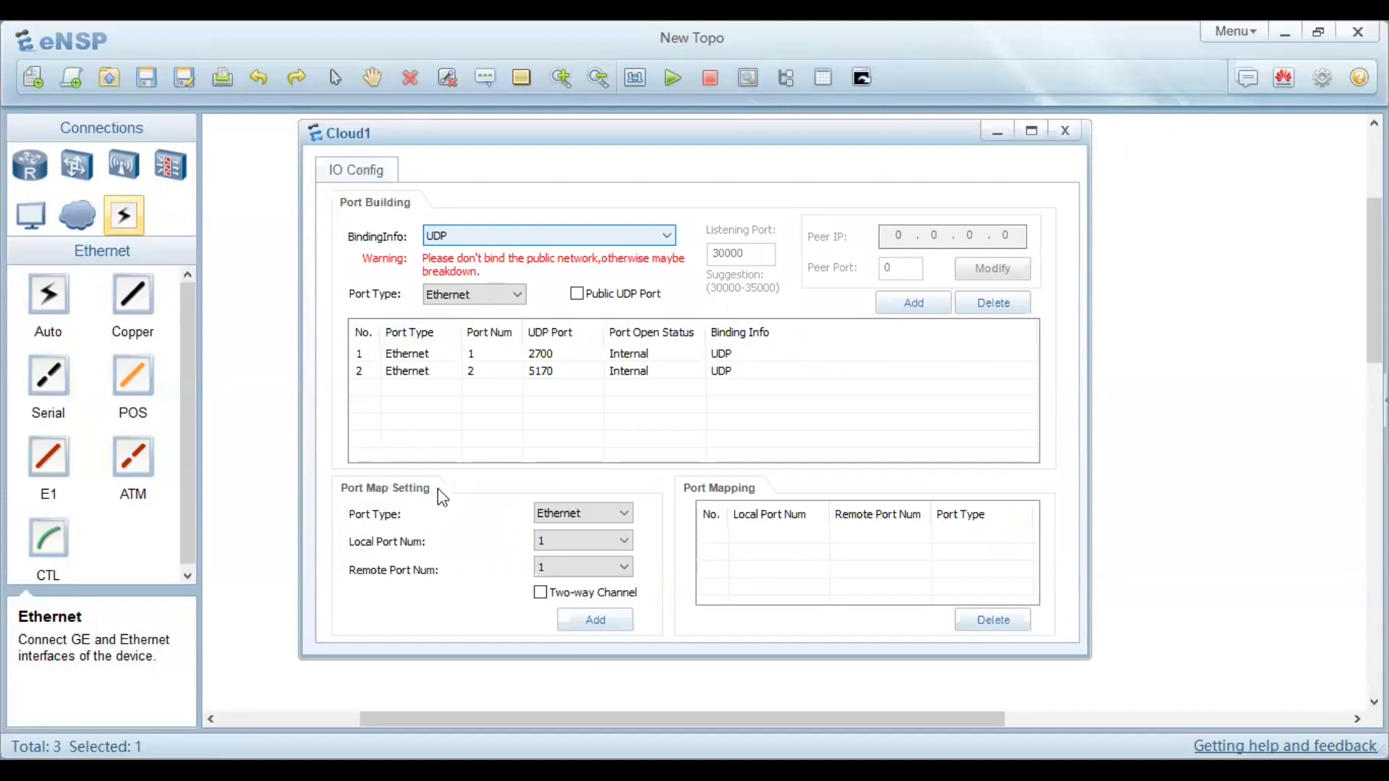
pyautogui.click(613, 513)
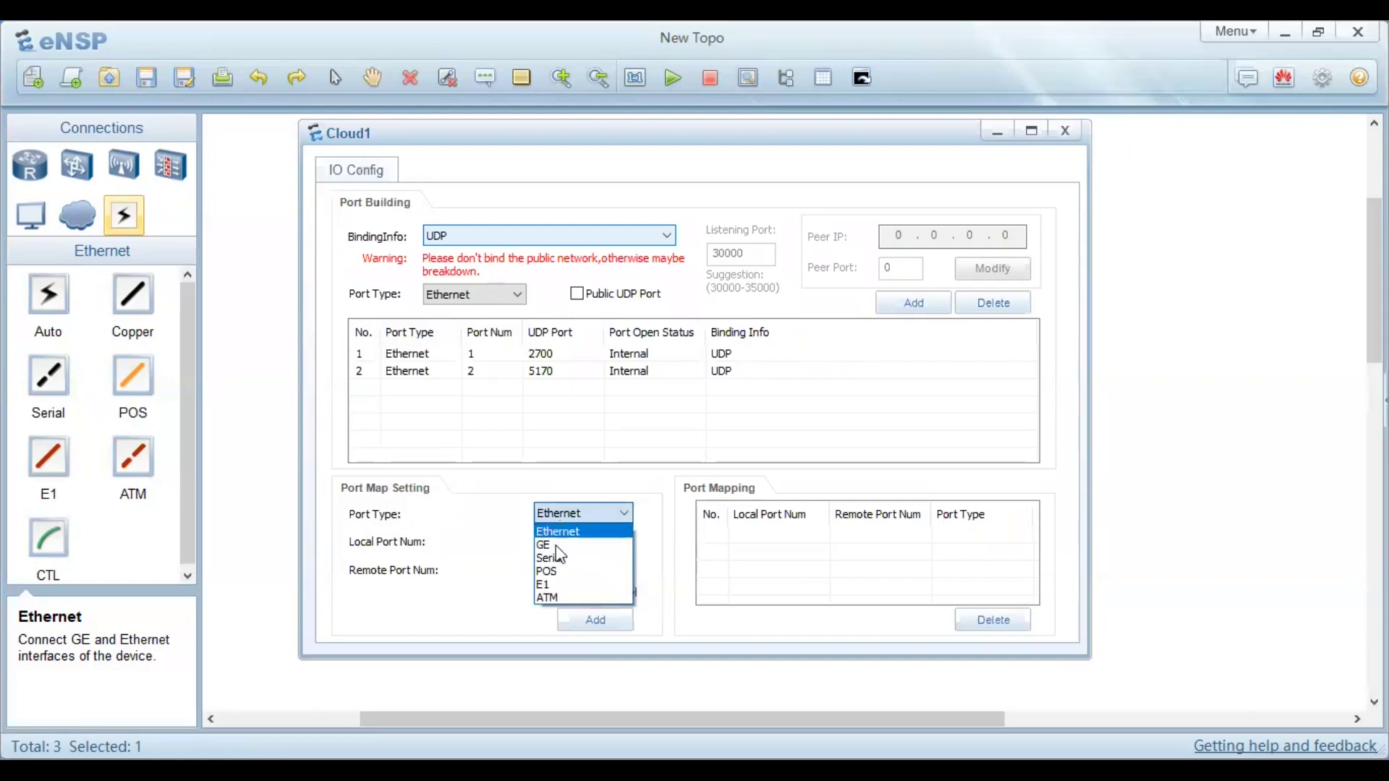
pyautogui.click(574, 536)
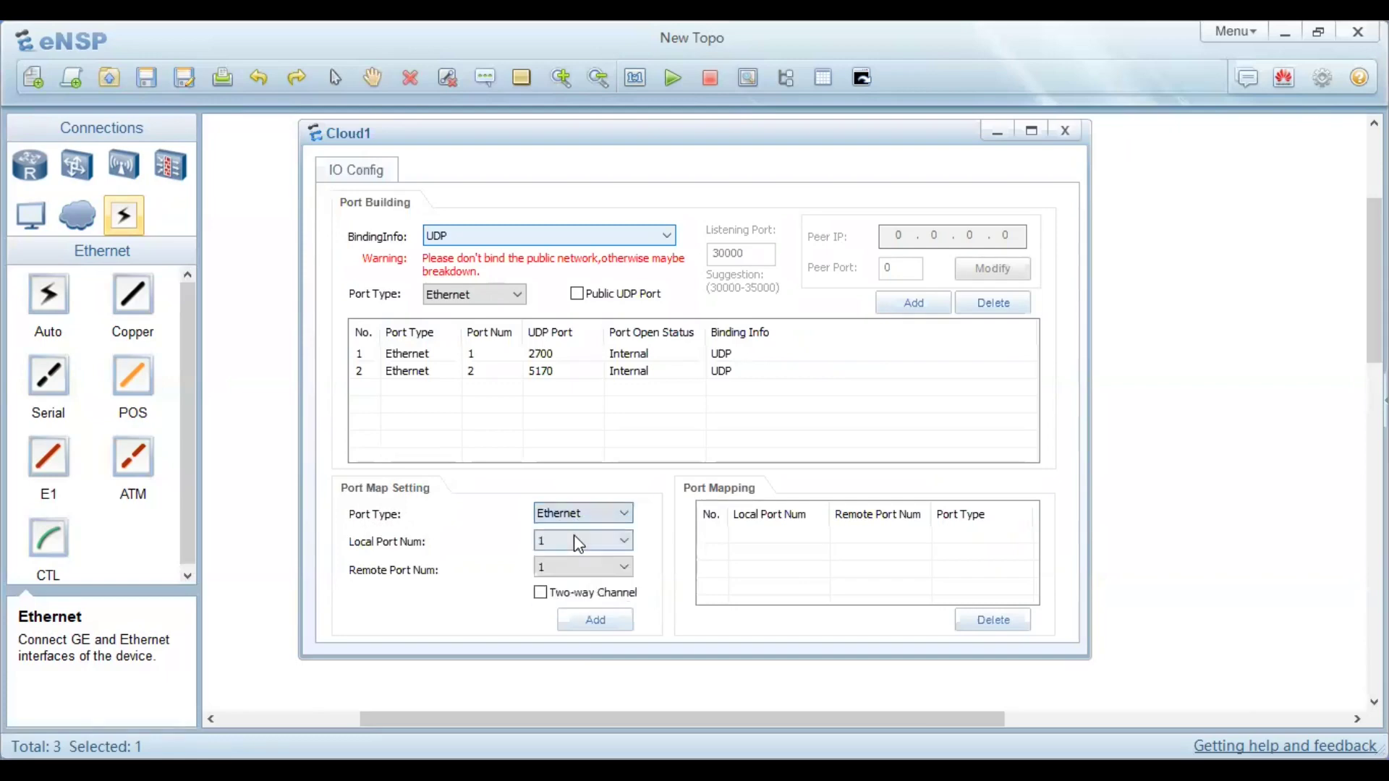
# - Try to add a port mapping from local port 1 to remote port 1
pyautogui.click(576, 540)
pyautogui.click(576, 540)
pyautogui.click(554, 548)
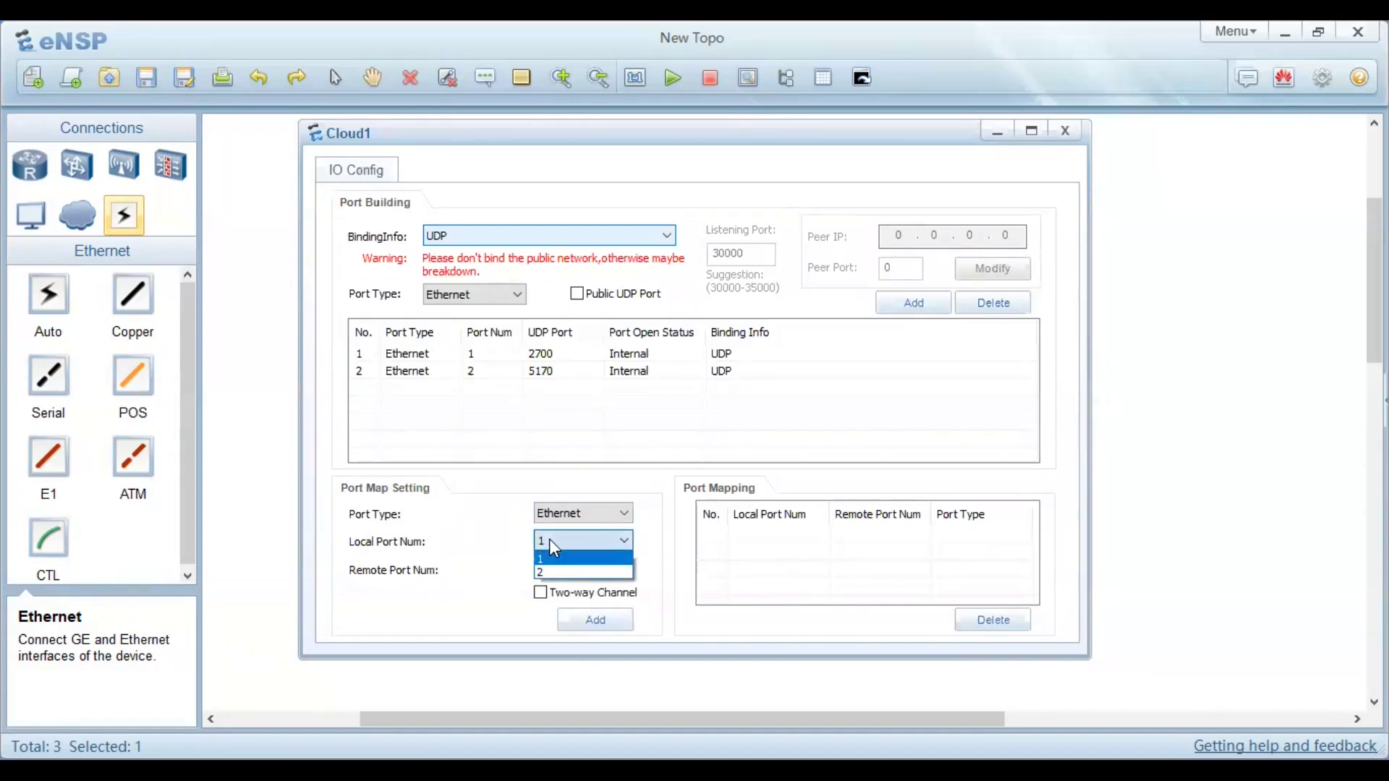
pyautogui.click(555, 548)
pyautogui.click(555, 570)
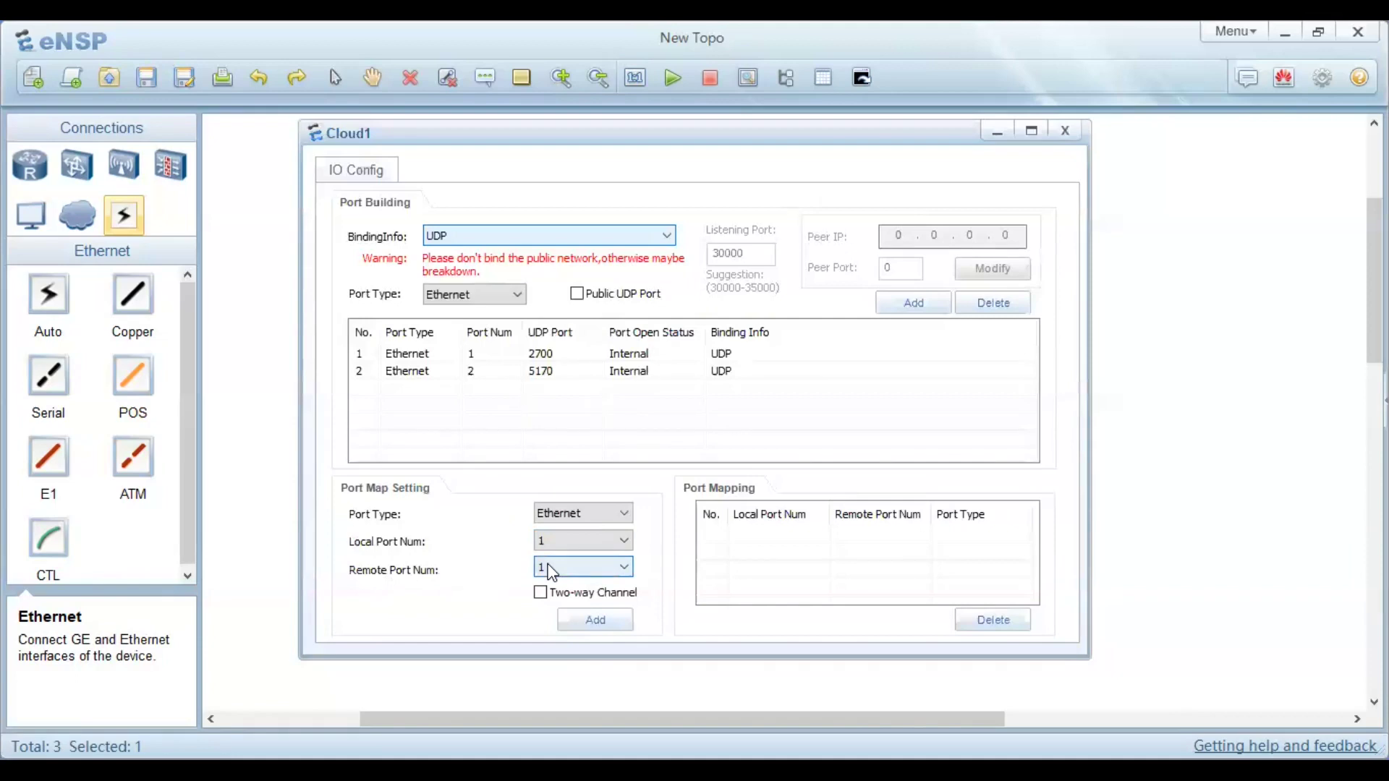
pyautogui.click(587, 623)
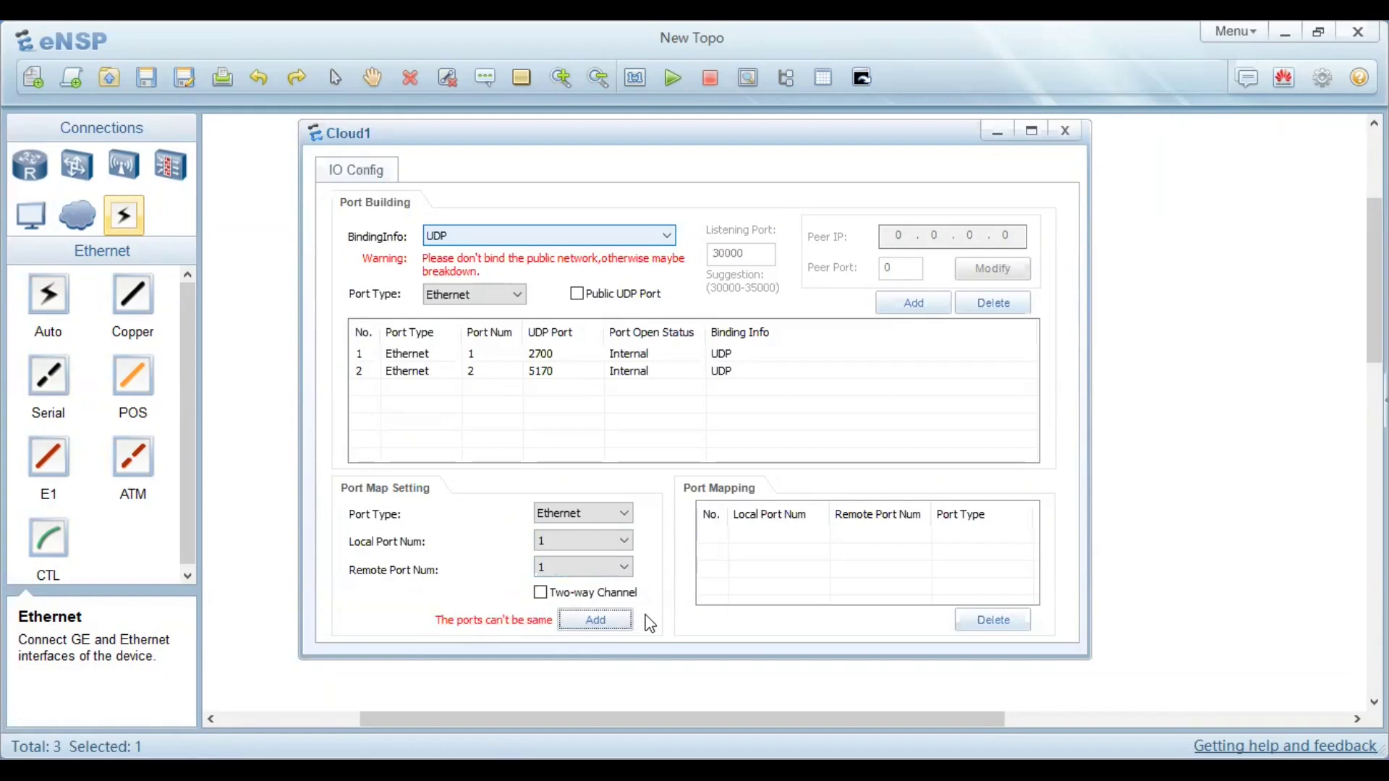
# - Add an Ethernet port mapping in Cloud1 from local port 1 to remote port 2
pyautogui.click(555, 568)
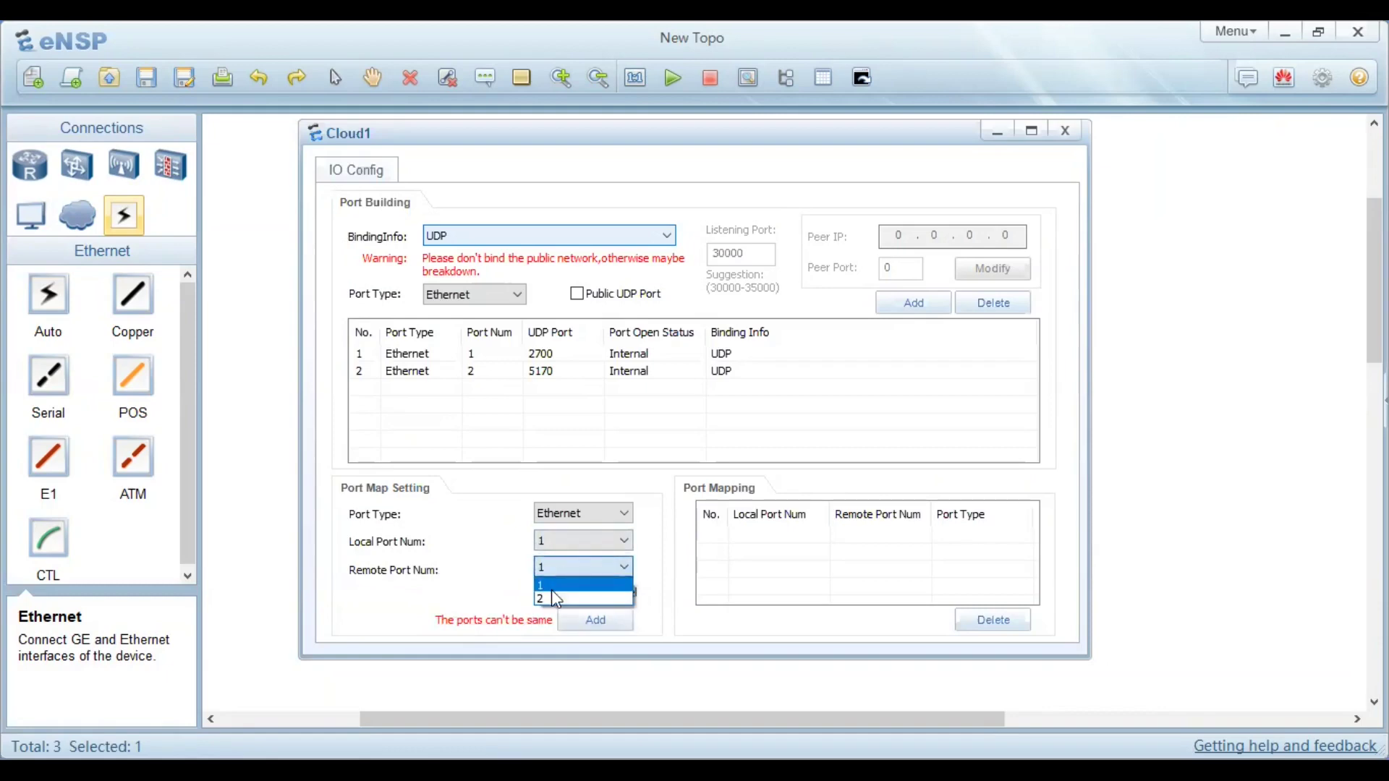
pyautogui.click(555, 602)
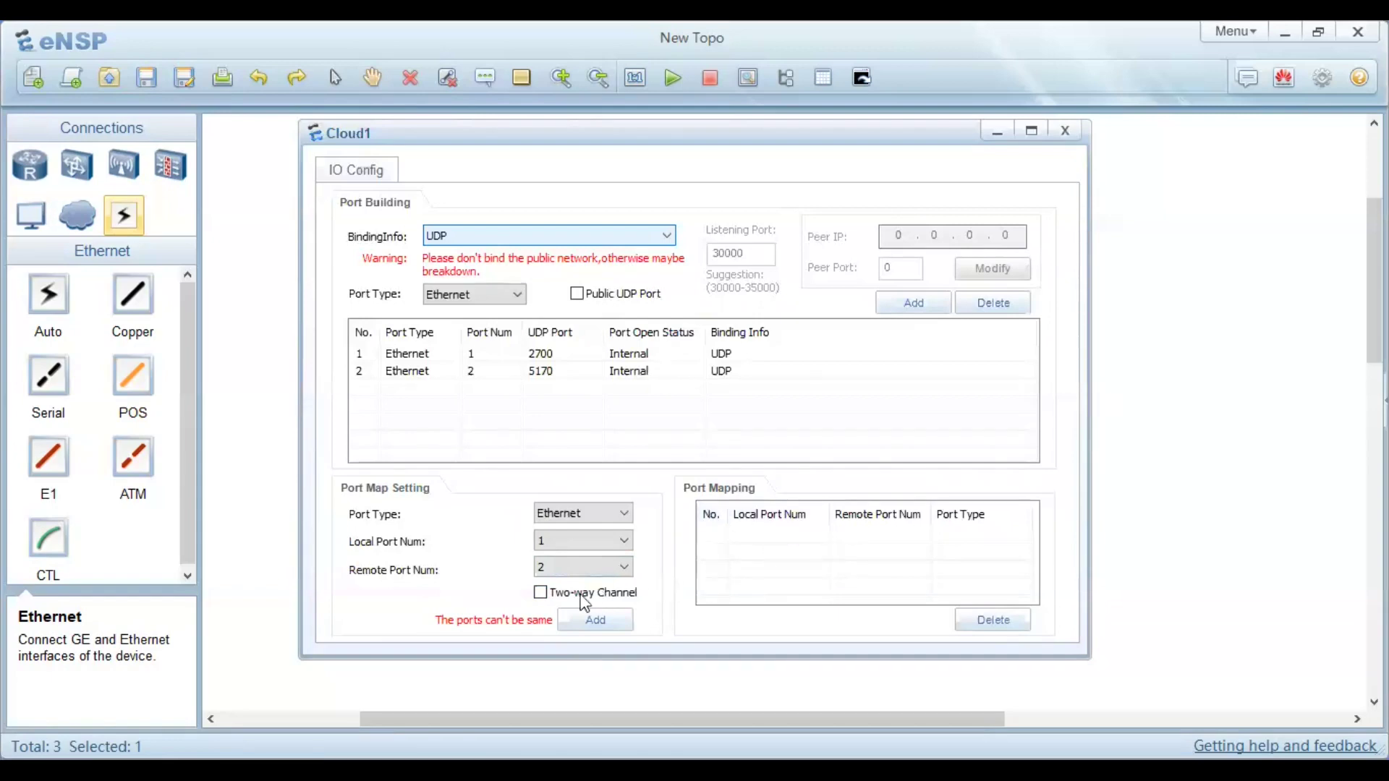
pyautogui.click(610, 620)
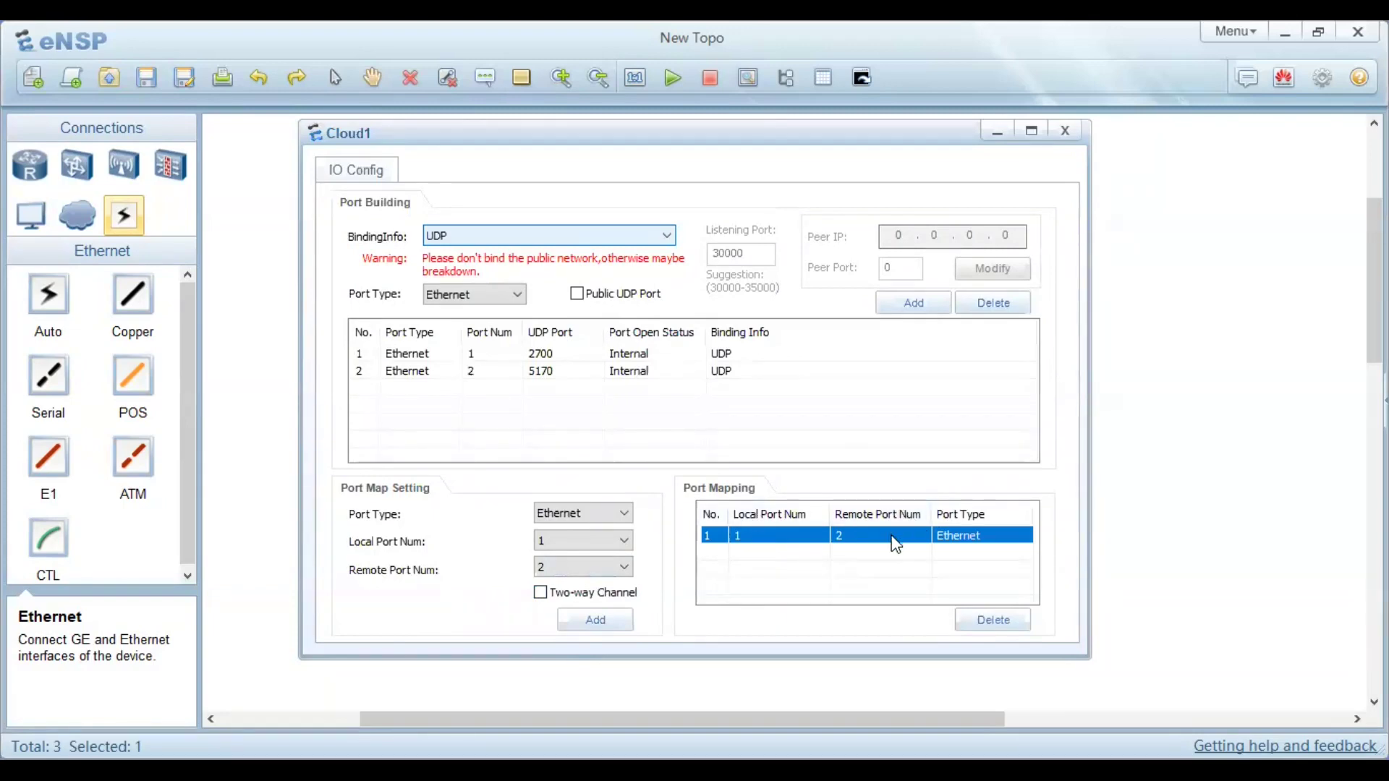
pyautogui.click(838, 553)
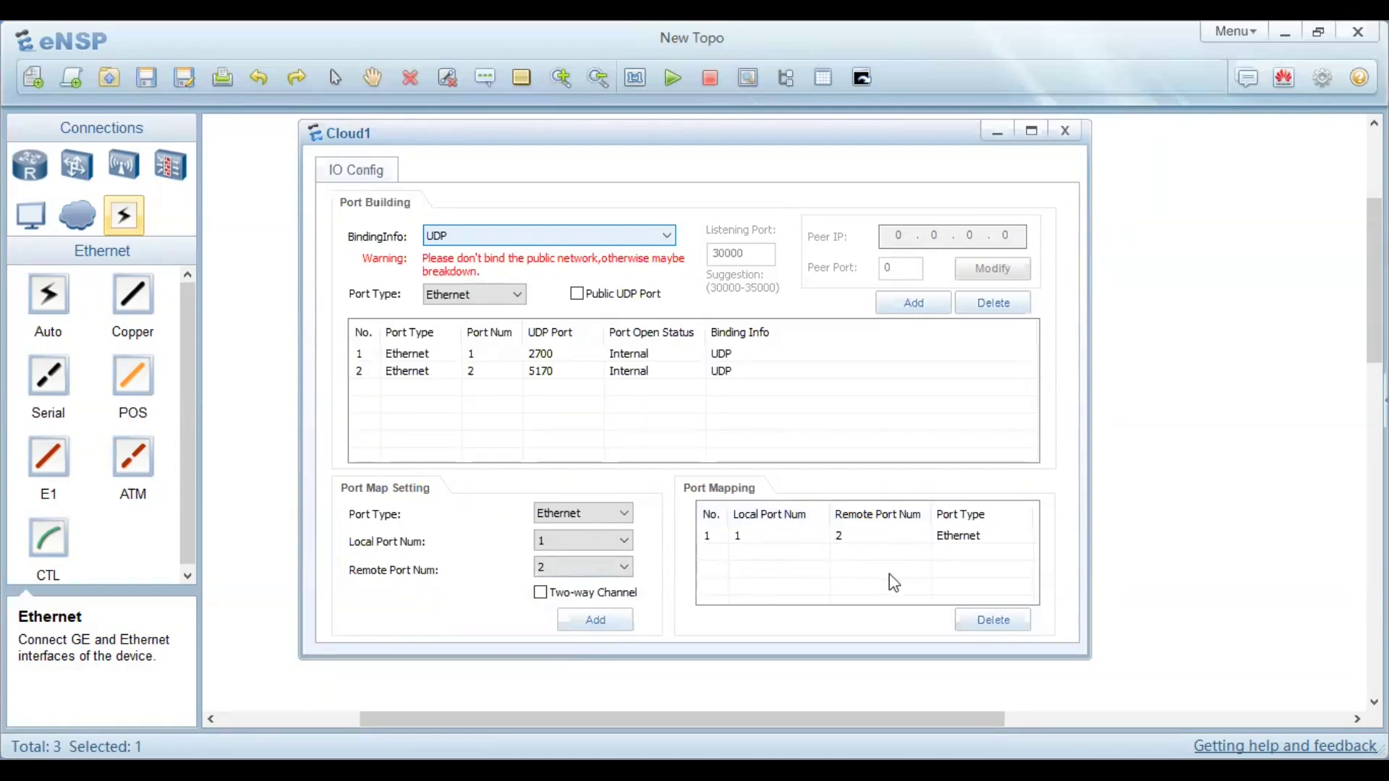
# - Add the reverse Ethernet mapping from local port 2 to remote port 1 and close Cloud1's configuration
pyautogui.click(550, 541)
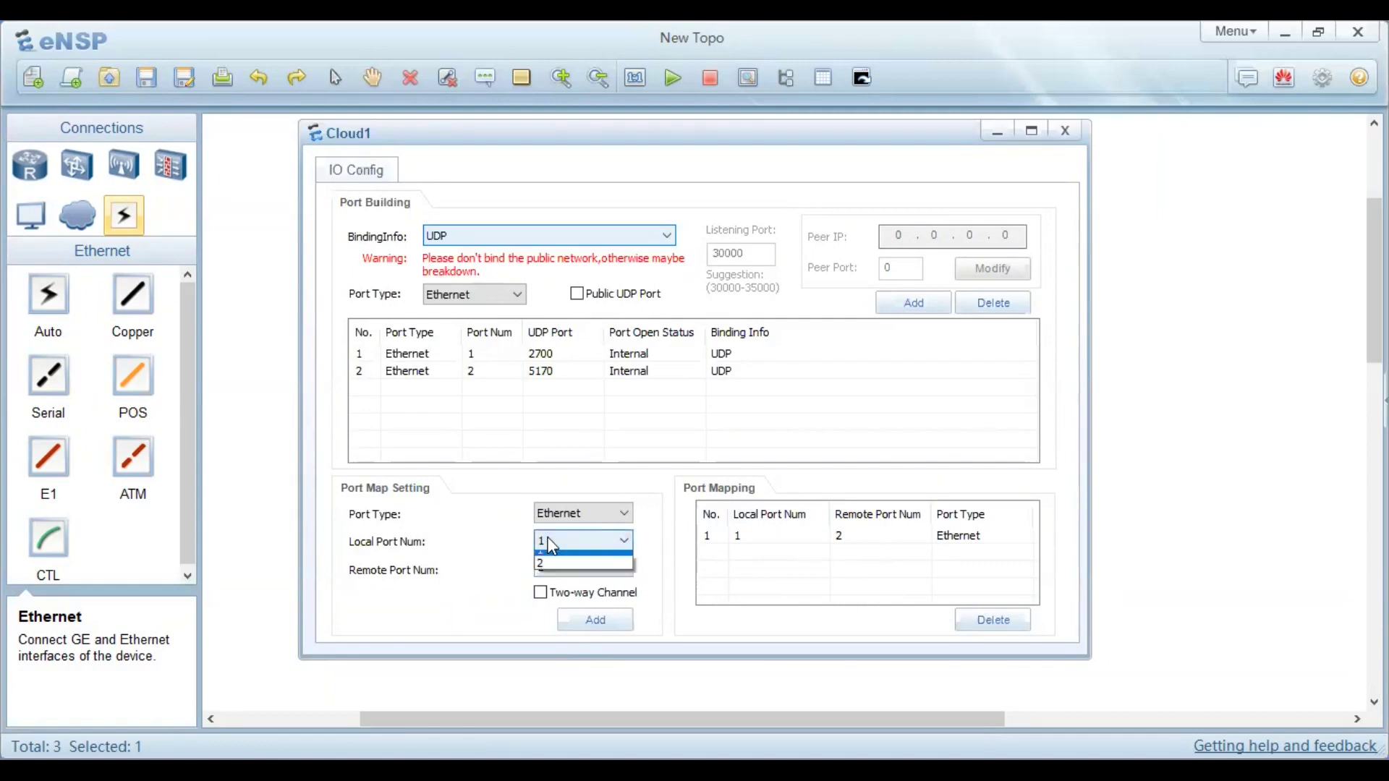
pyautogui.click(543, 572)
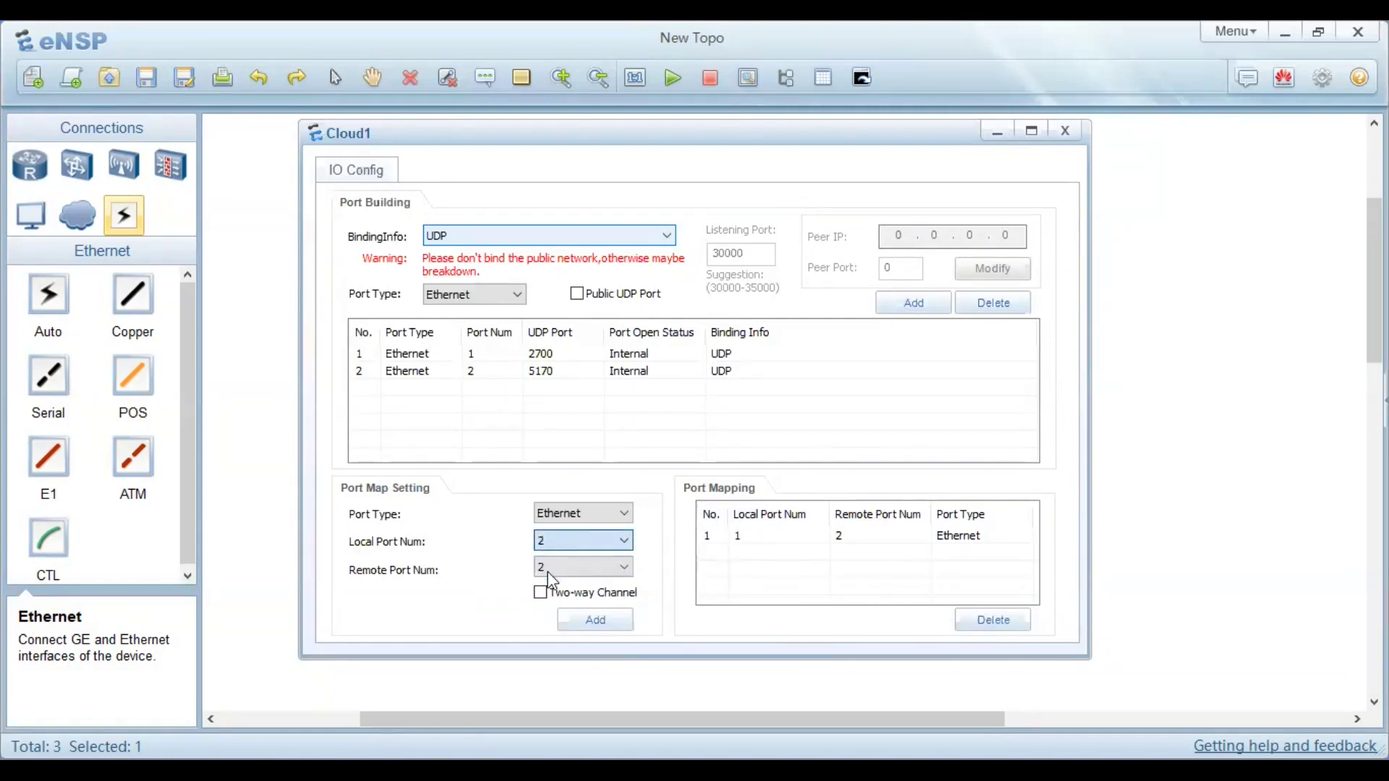
pyautogui.click(557, 566)
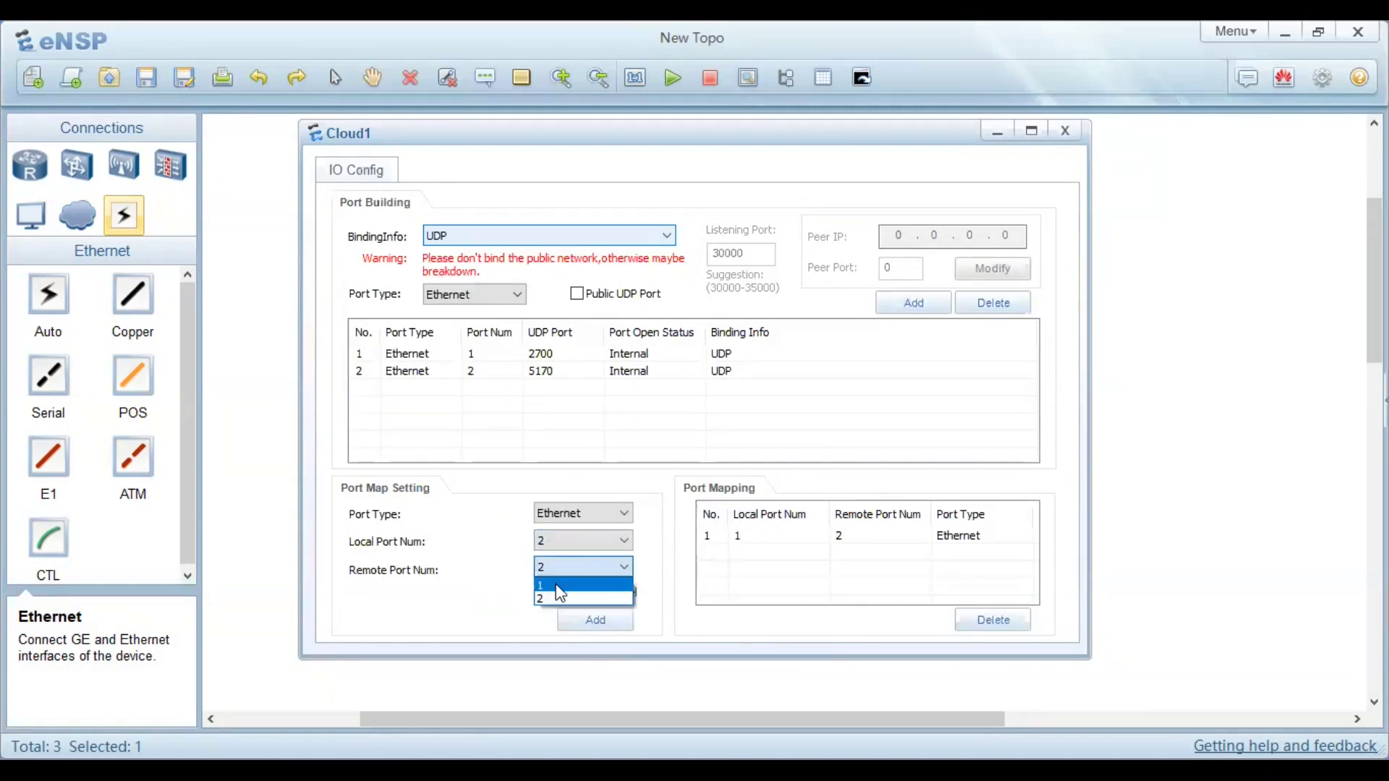
pyautogui.click(561, 586)
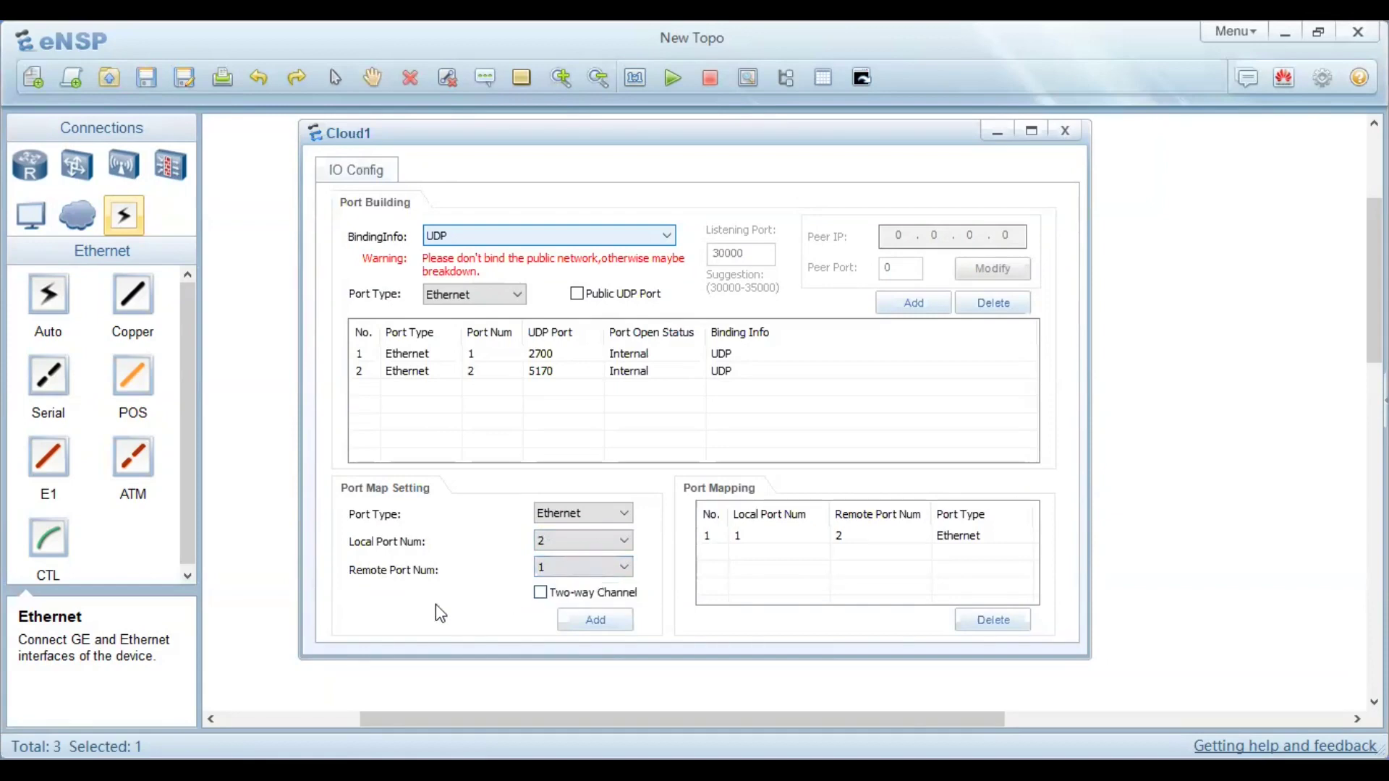
pyautogui.click(575, 617)
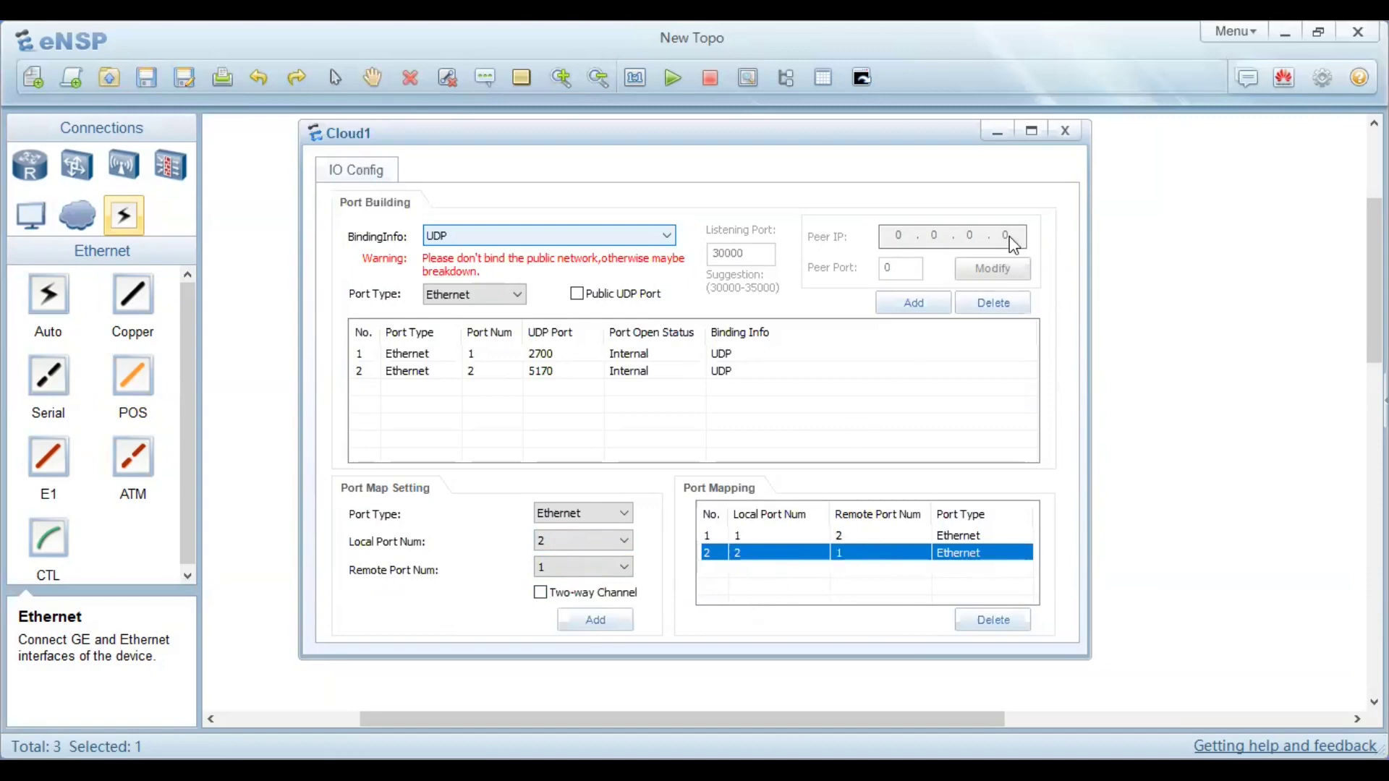
pyautogui.click(1069, 136)
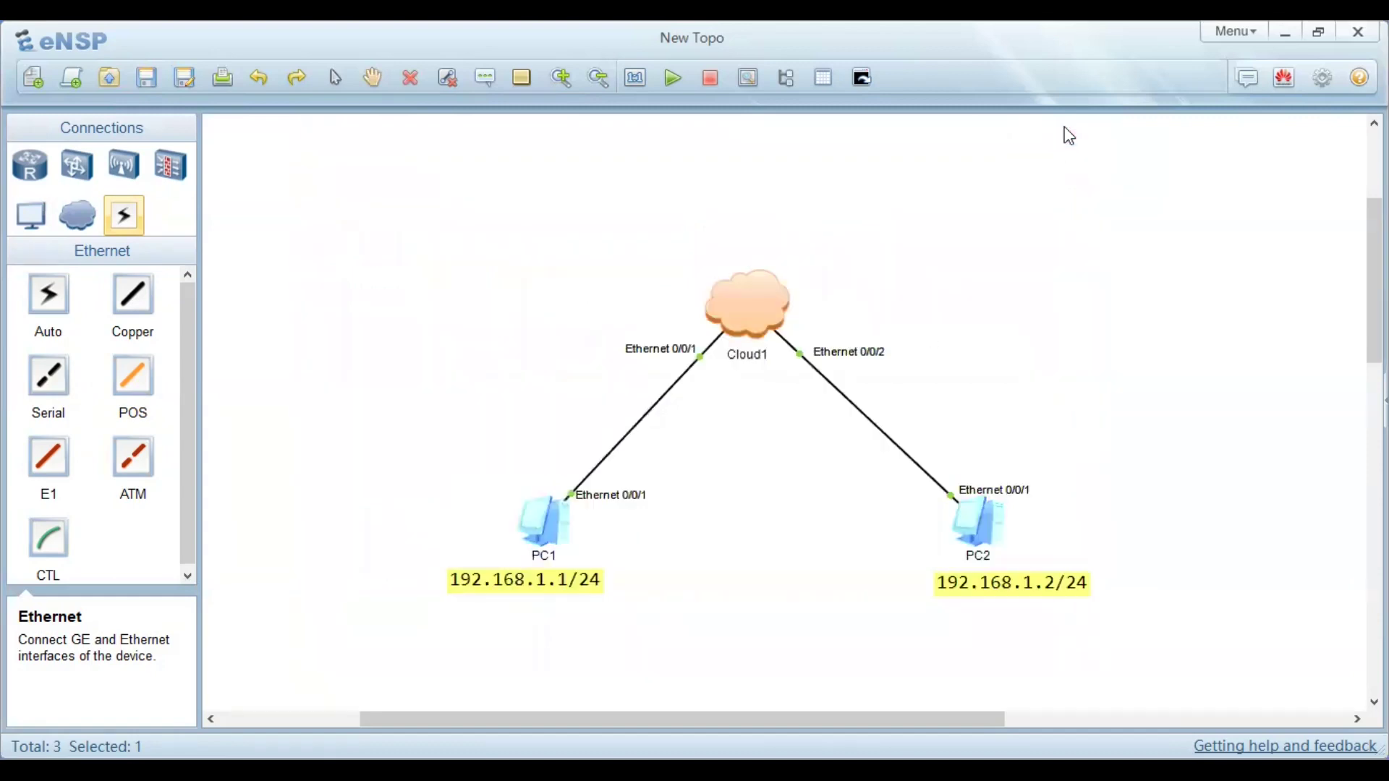
# - Repeat the ping to 192.168.1.2 from PC1's command line and close the PC1 window
pyautogui.doubleClick(537, 547)
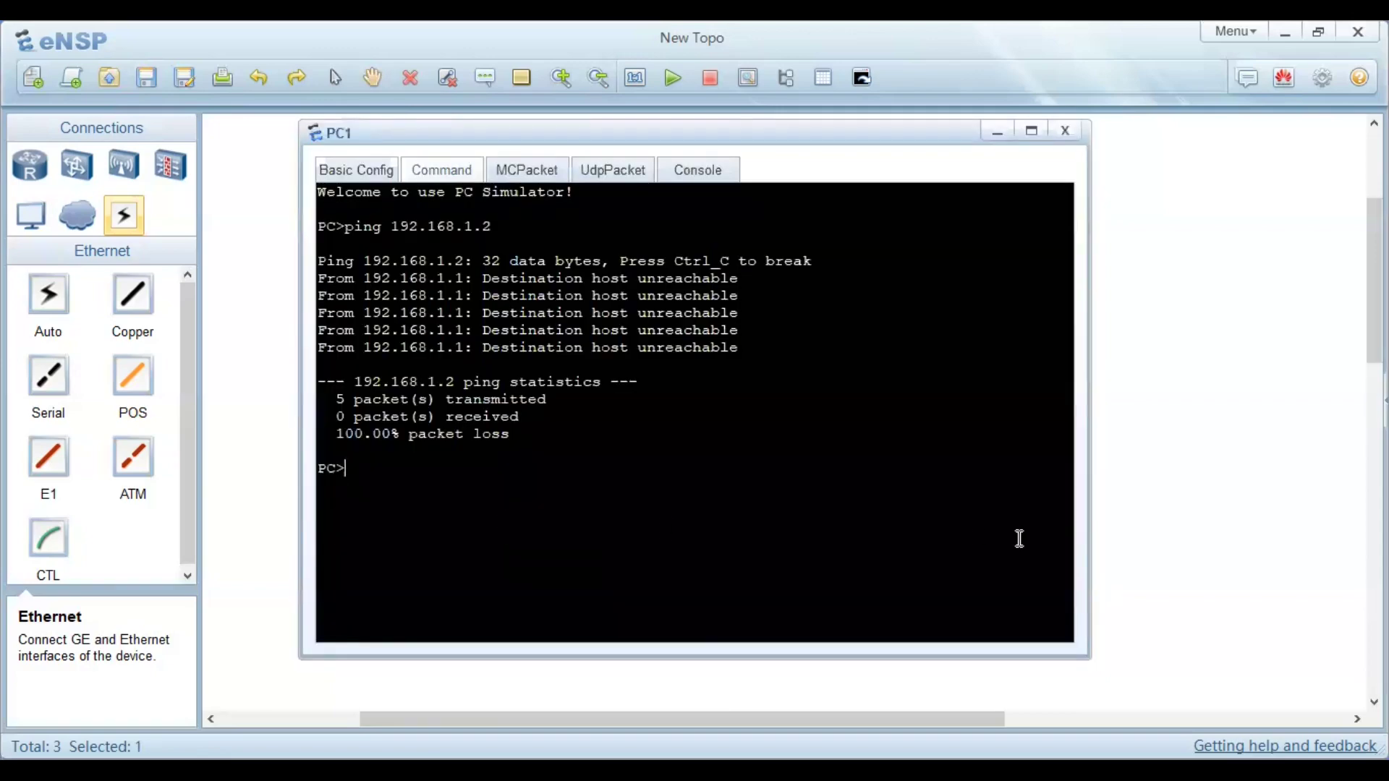
pyautogui.press('Up')
pyautogui.press('Return')
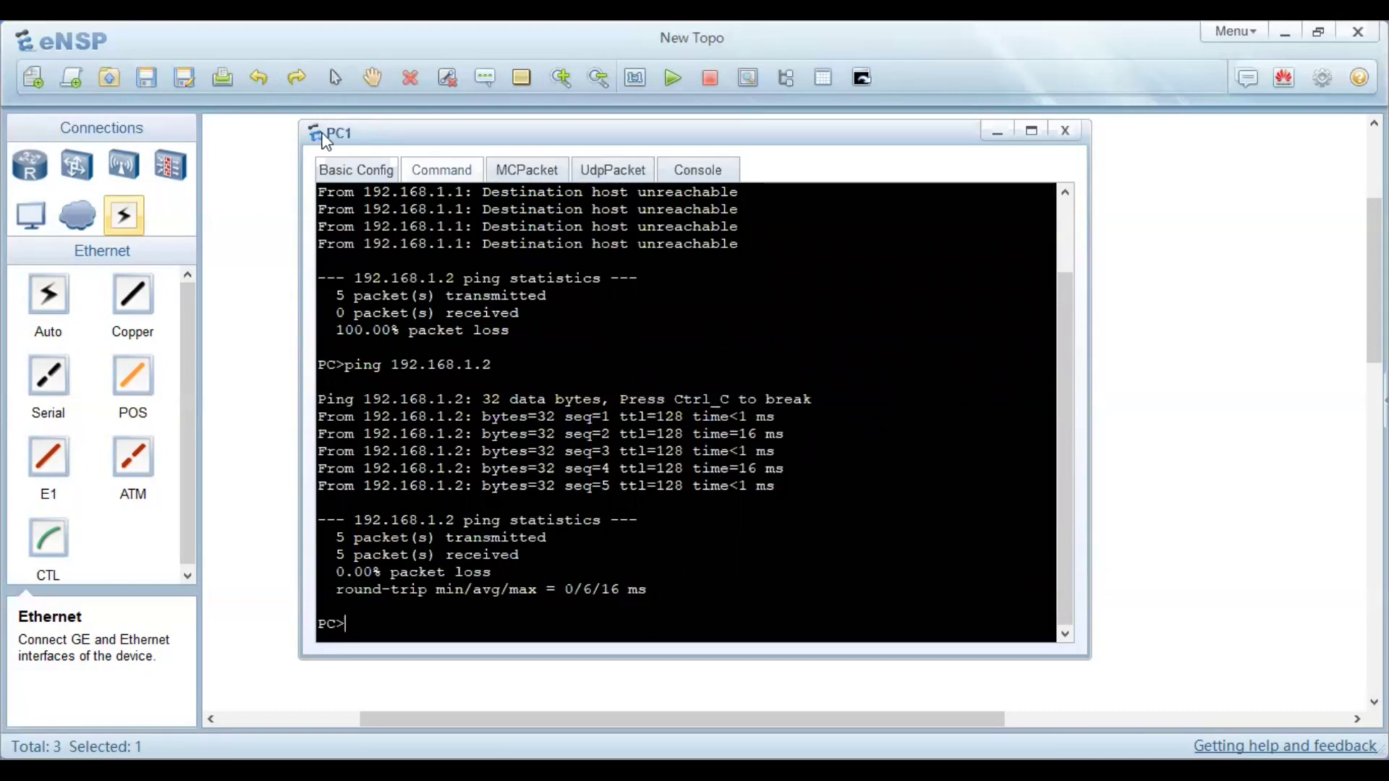
pyautogui.click(1074, 136)
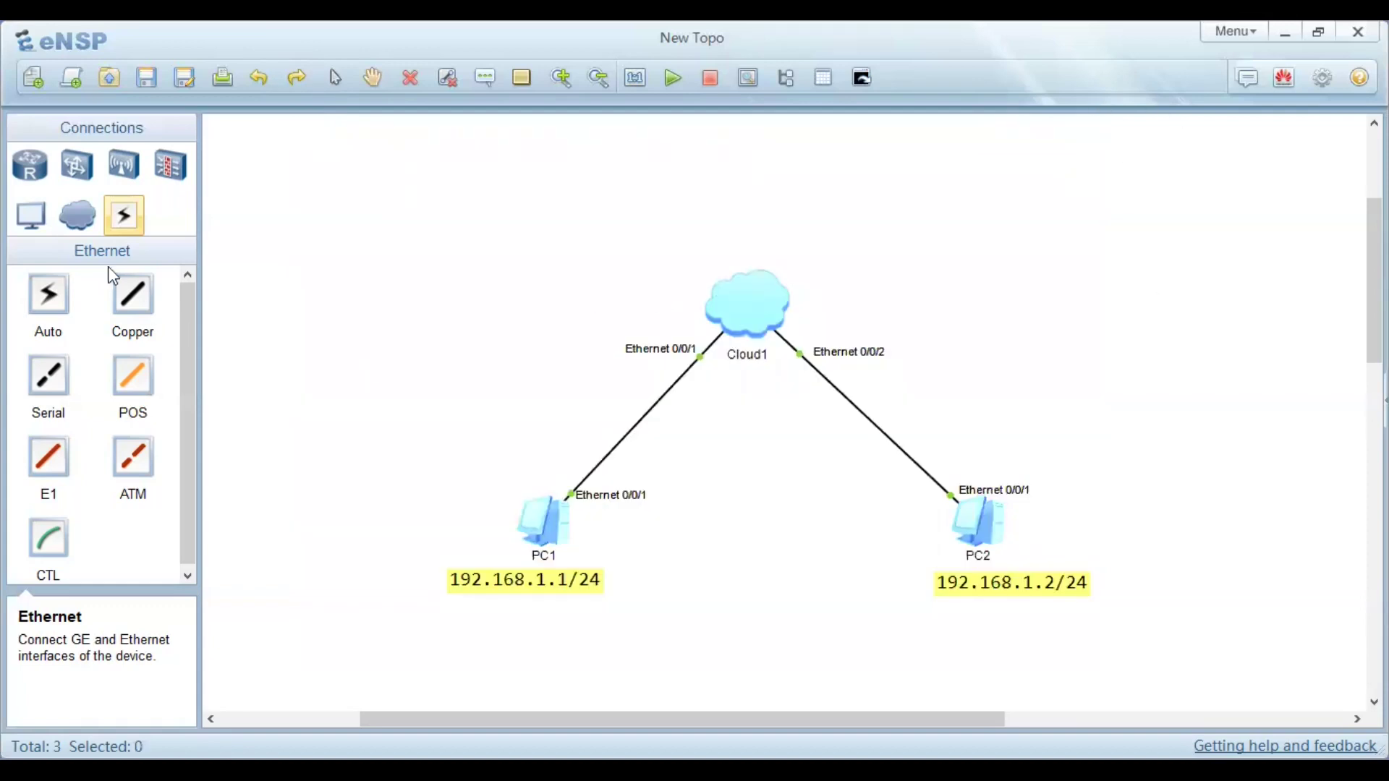
# - Place a third PC in the topology to the right of Cloud1 and return to the selection arrow
pyautogui.click(34, 217)
pyautogui.click(65, 304)
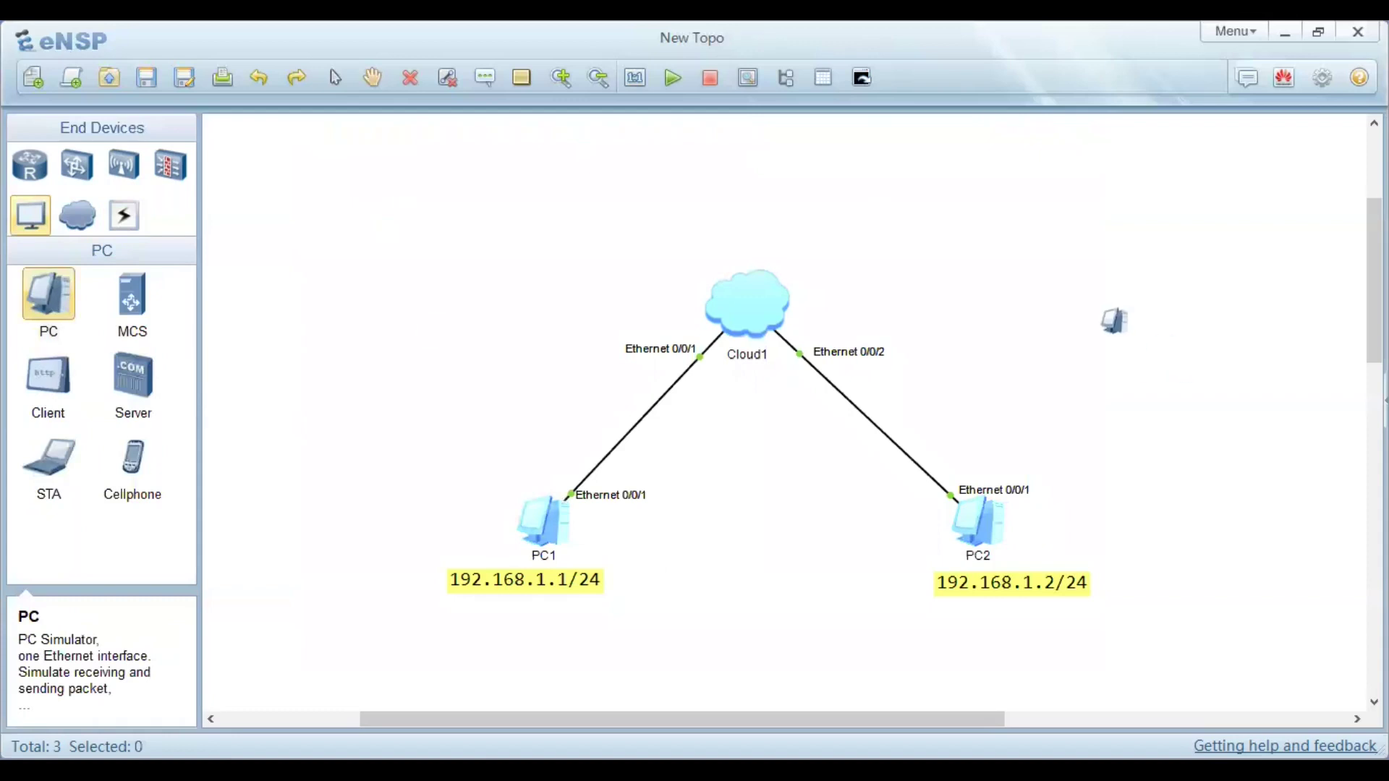
pyautogui.click(1101, 278)
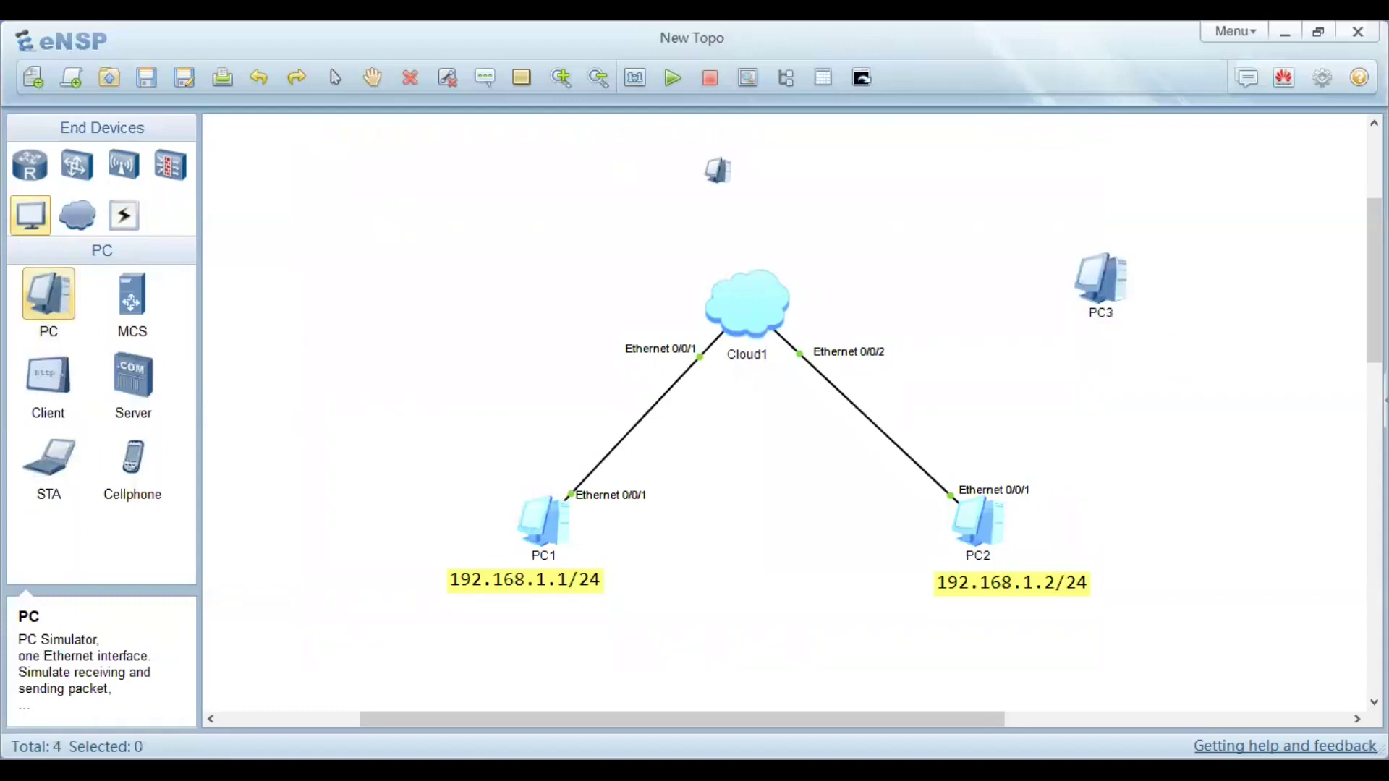
pyautogui.click(344, 77)
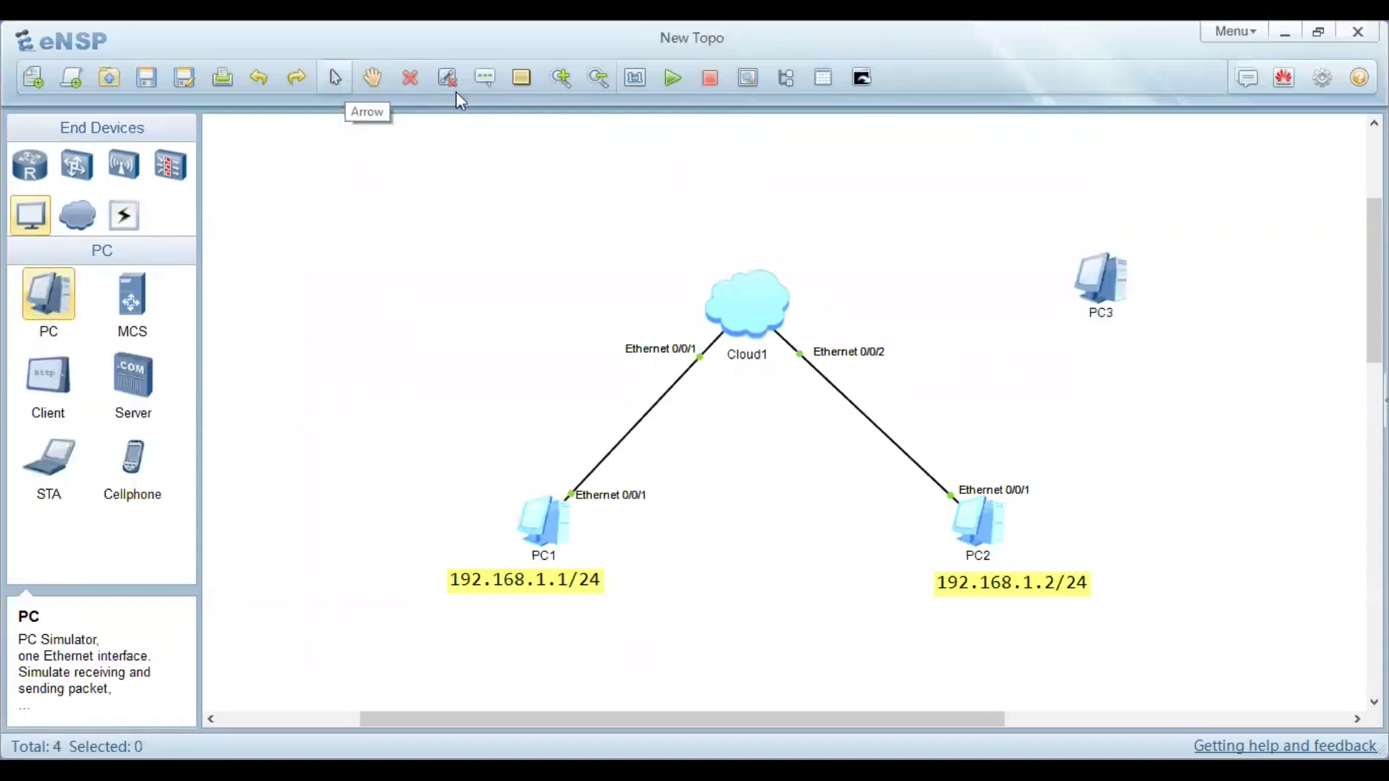
# - Add the text label 192.168.1.3/24 below PC3
pyautogui.click(498, 86)
pyautogui.click(1042, 353)
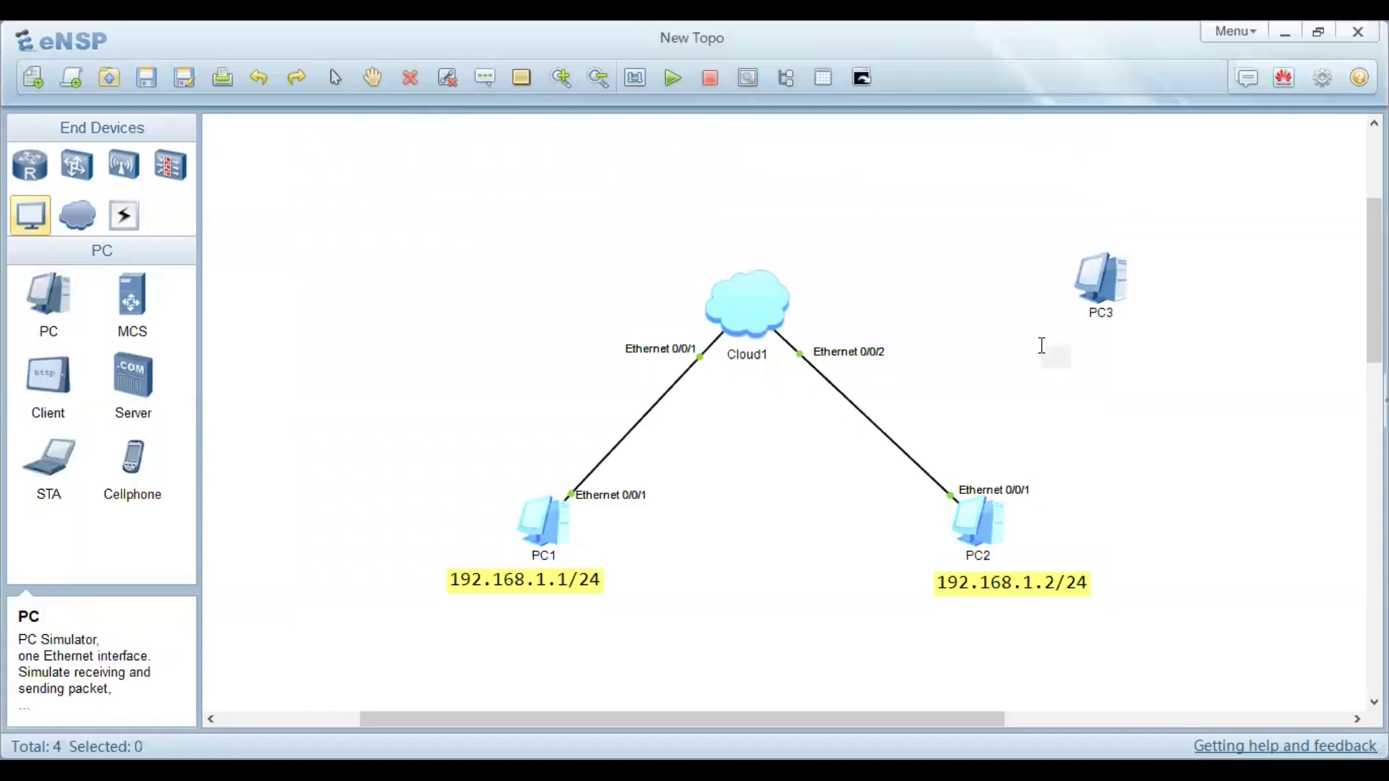
pyautogui.write('192.168.')
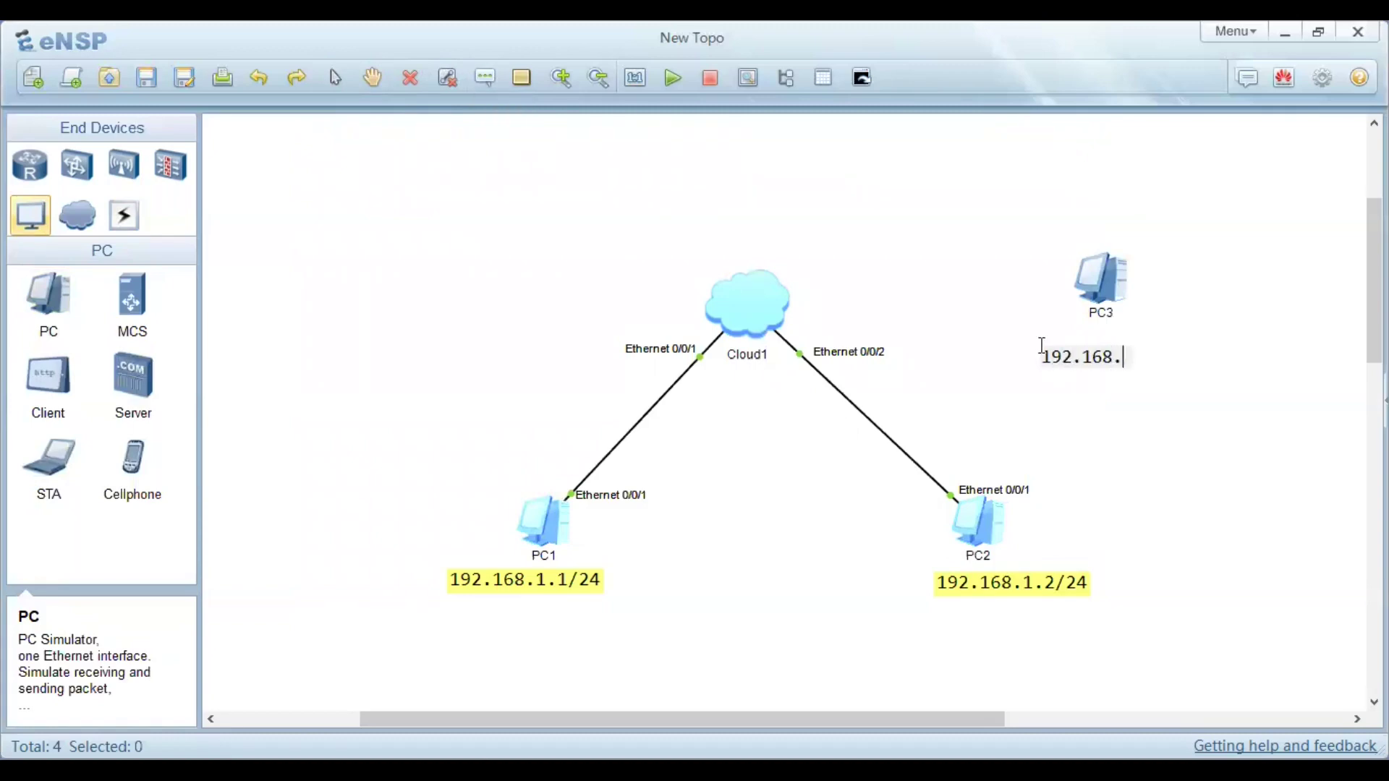
pyautogui.write('1.3/24')
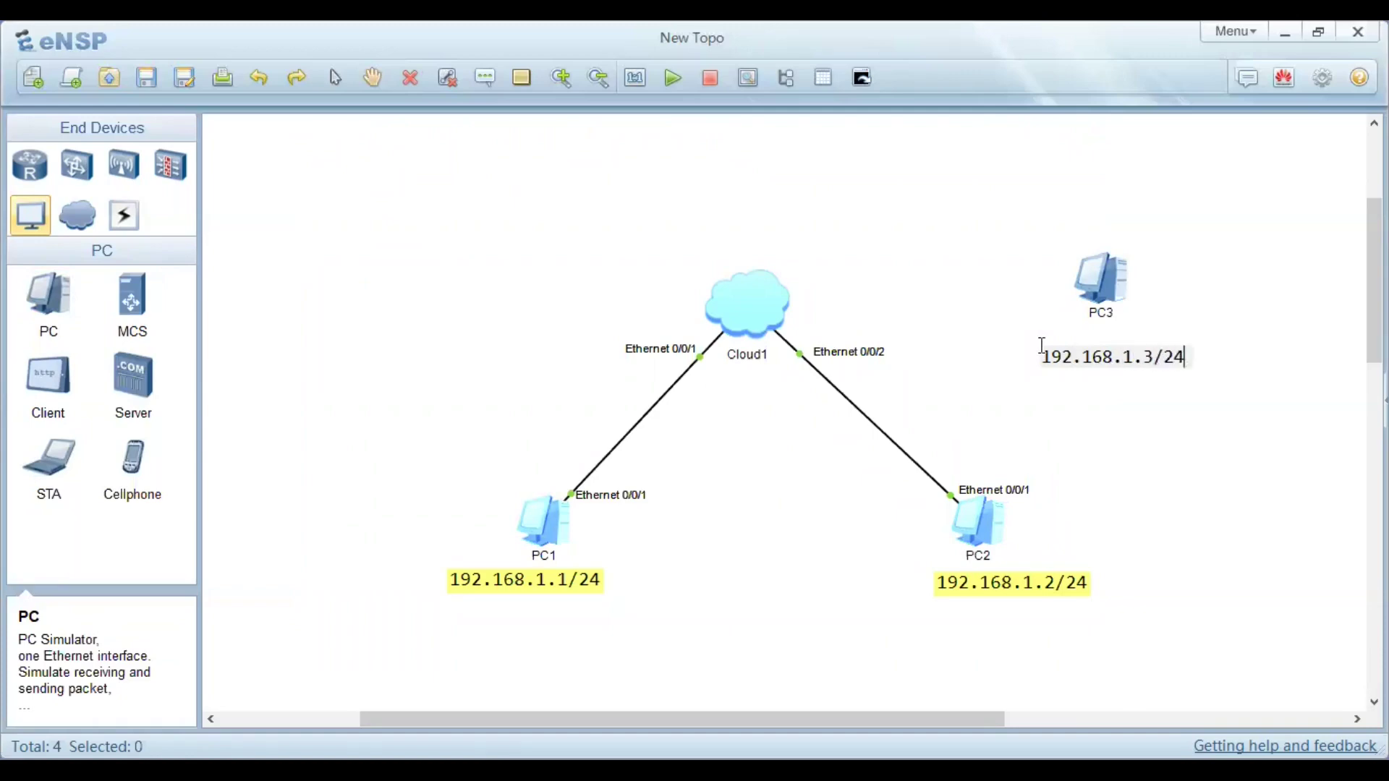
# - Start PC3, apply static IP address 192.168.1.3 with subnet mask 255.255.255.0, and close its window
pyautogui.rightClick(1105, 281)
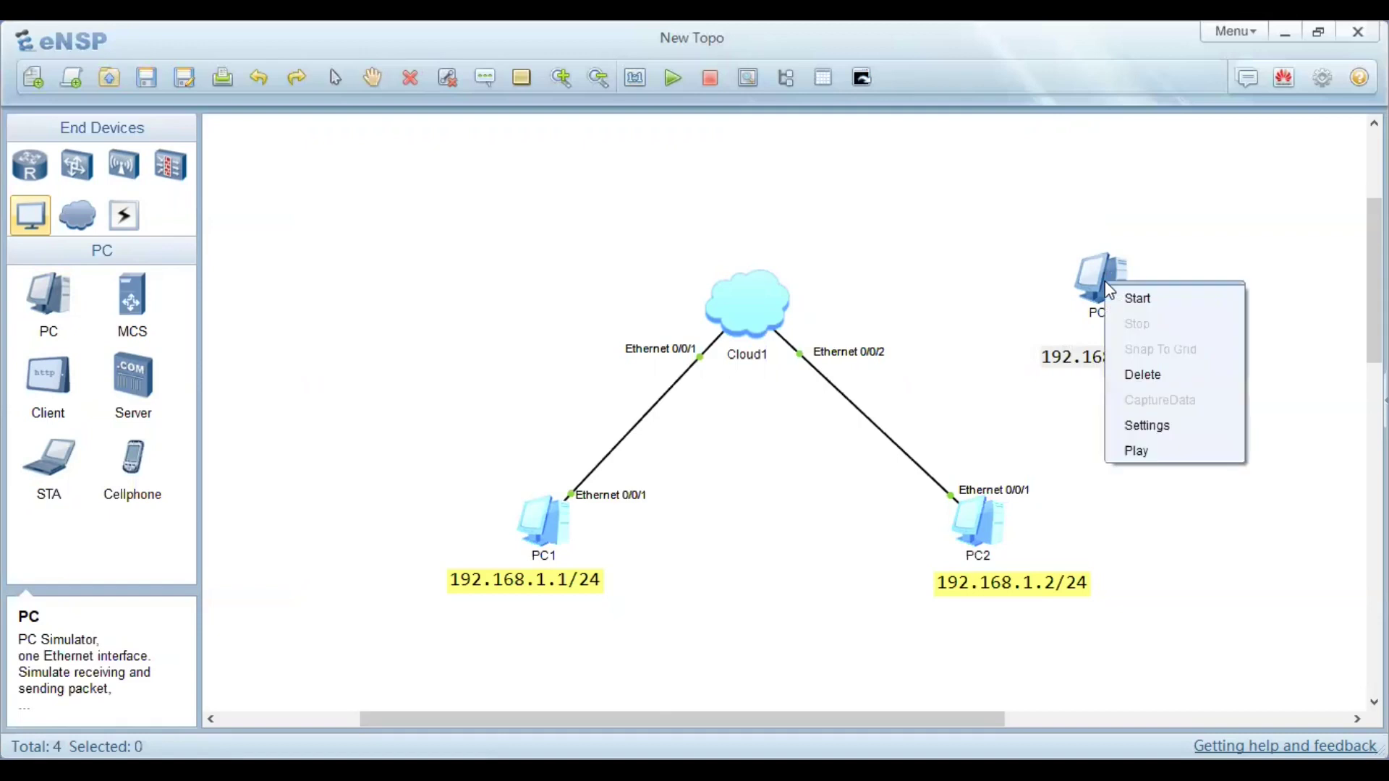
pyautogui.click(1113, 298)
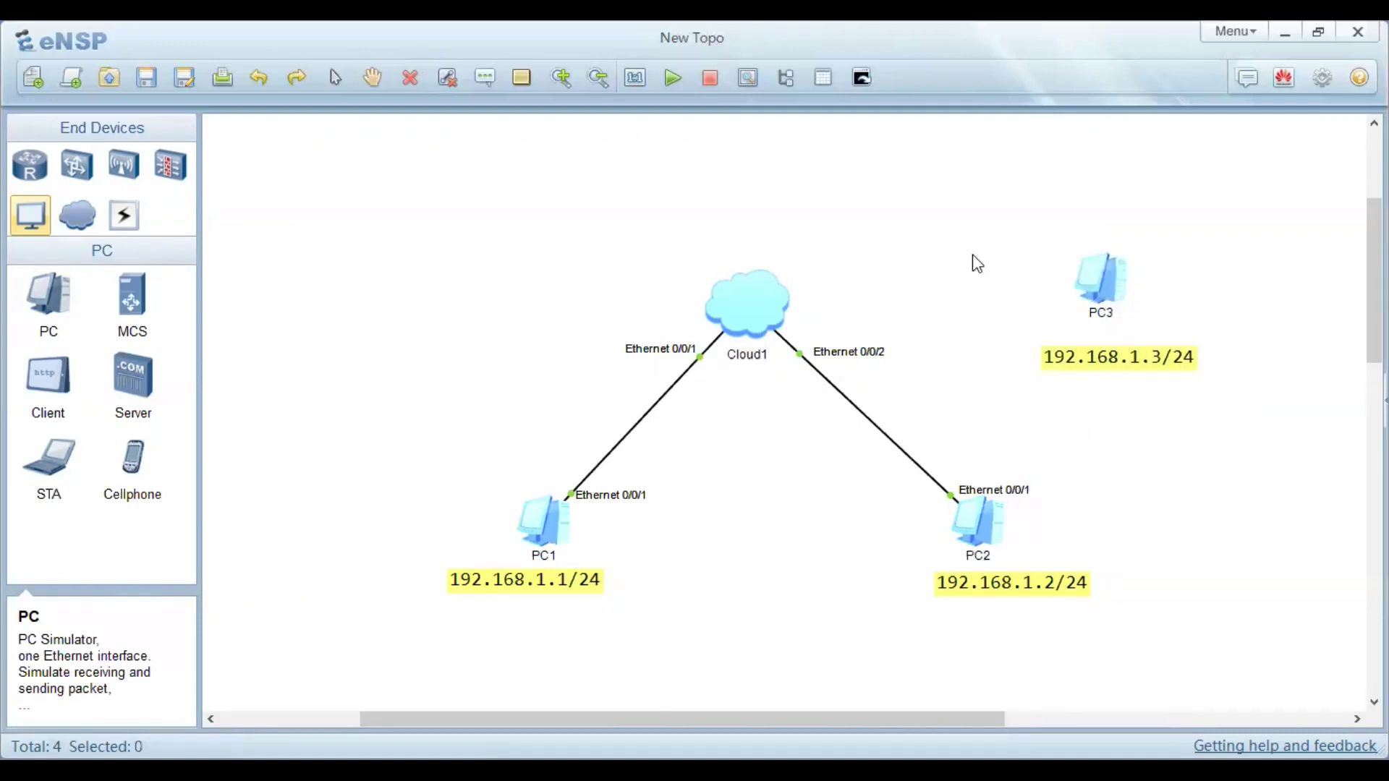
pyautogui.doubleClick(1101, 289)
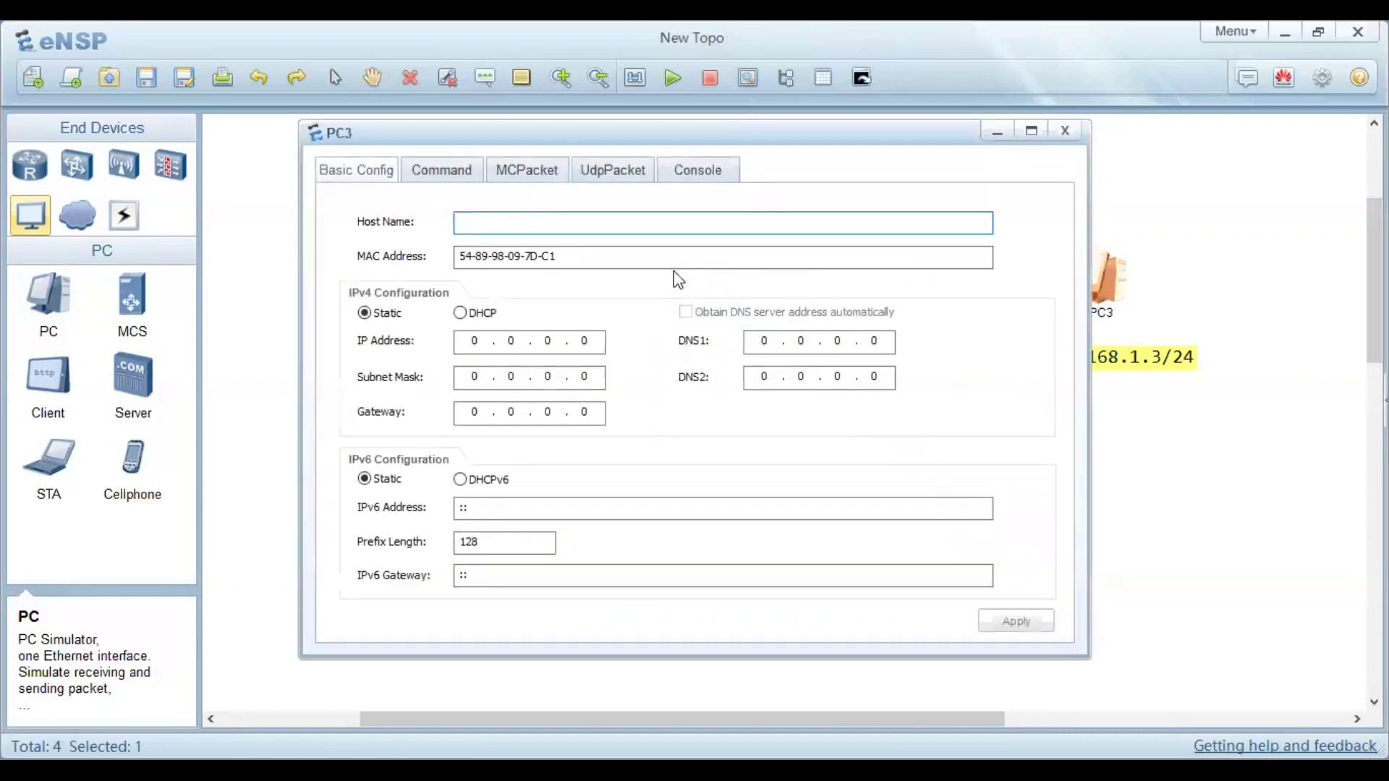
pyautogui.click(475, 343)
pyautogui.write('192.168.')
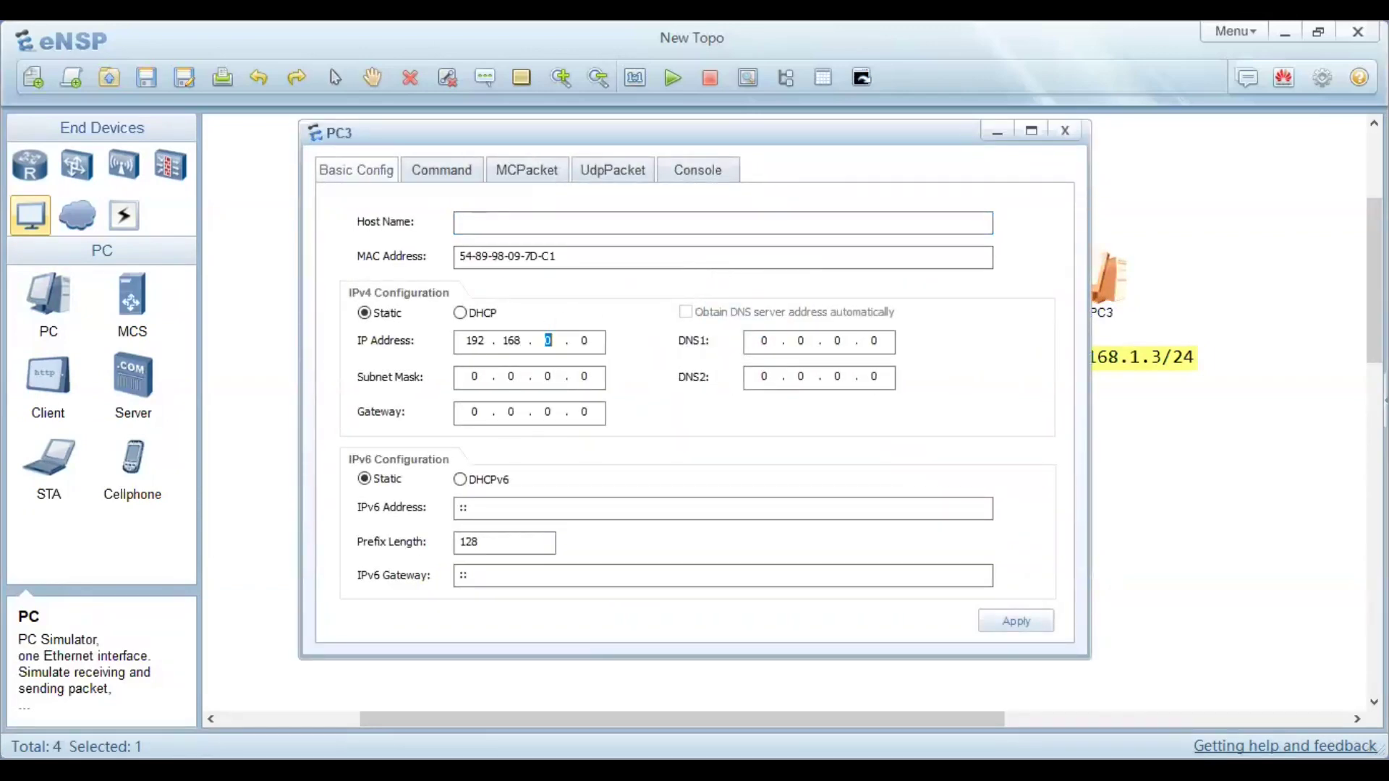
pyautogui.write('1.3')
pyautogui.press('Tab')
pyautogui.write('255255255')
pyautogui.click(1007, 619)
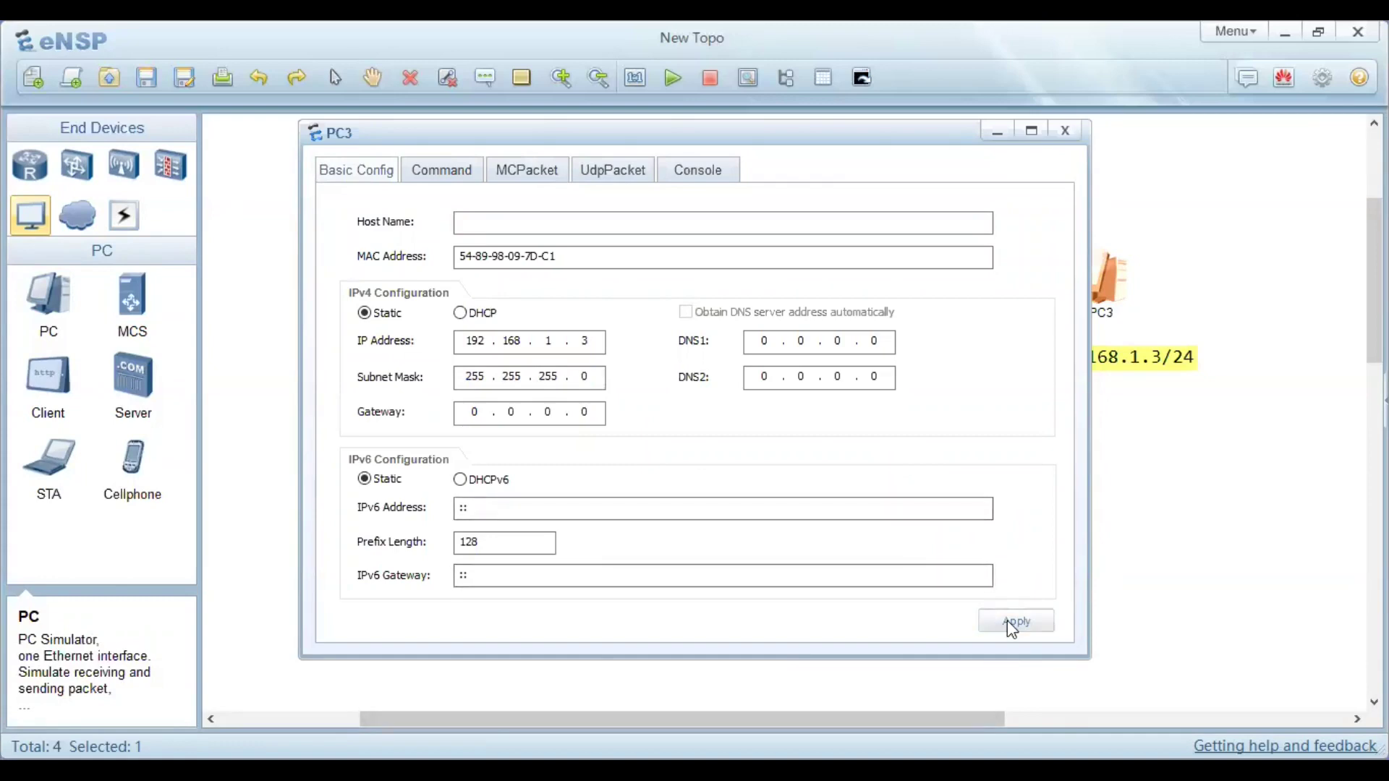
pyautogui.click(1077, 135)
pyautogui.click(893, 288)
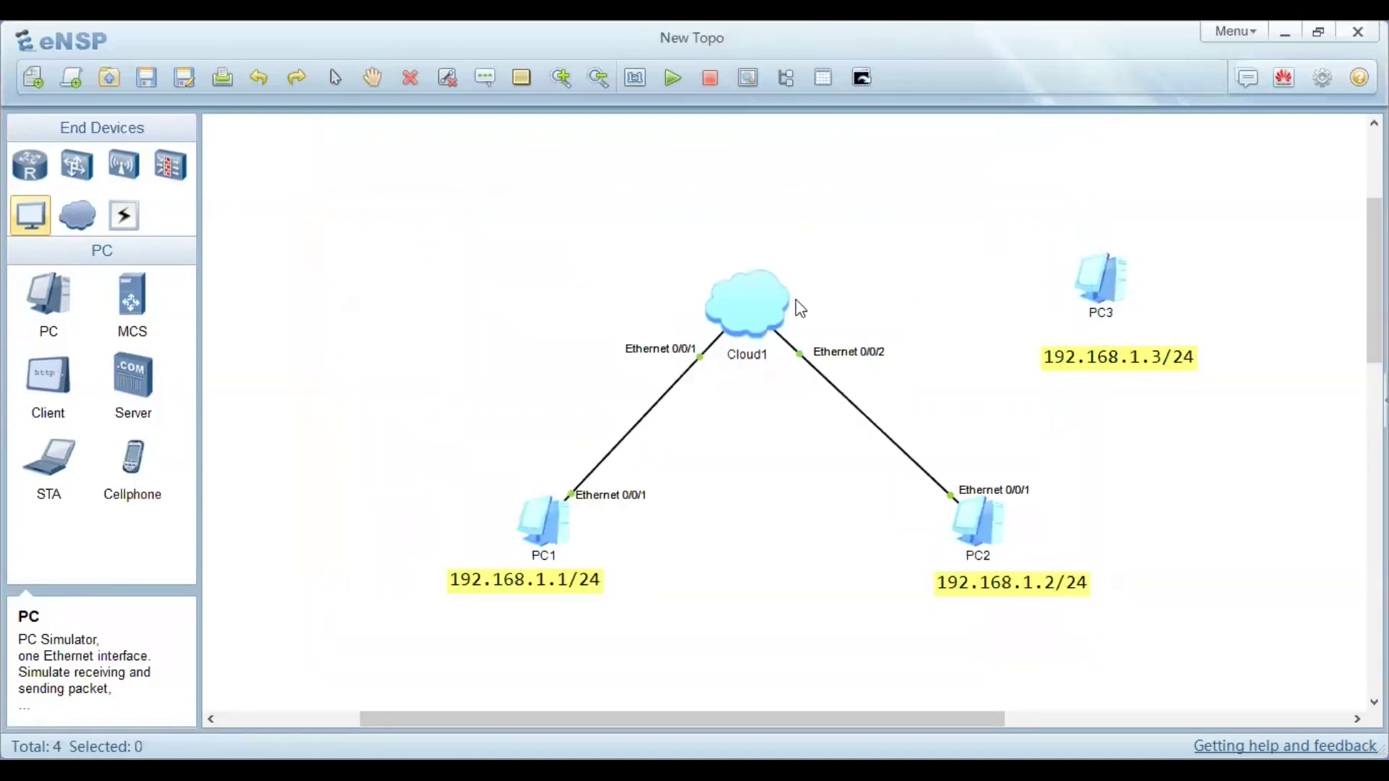
# - Add a third UDP-bound Ethernet port in Cloud1's configuration and select its entry
pyautogui.doubleClick(733, 319)
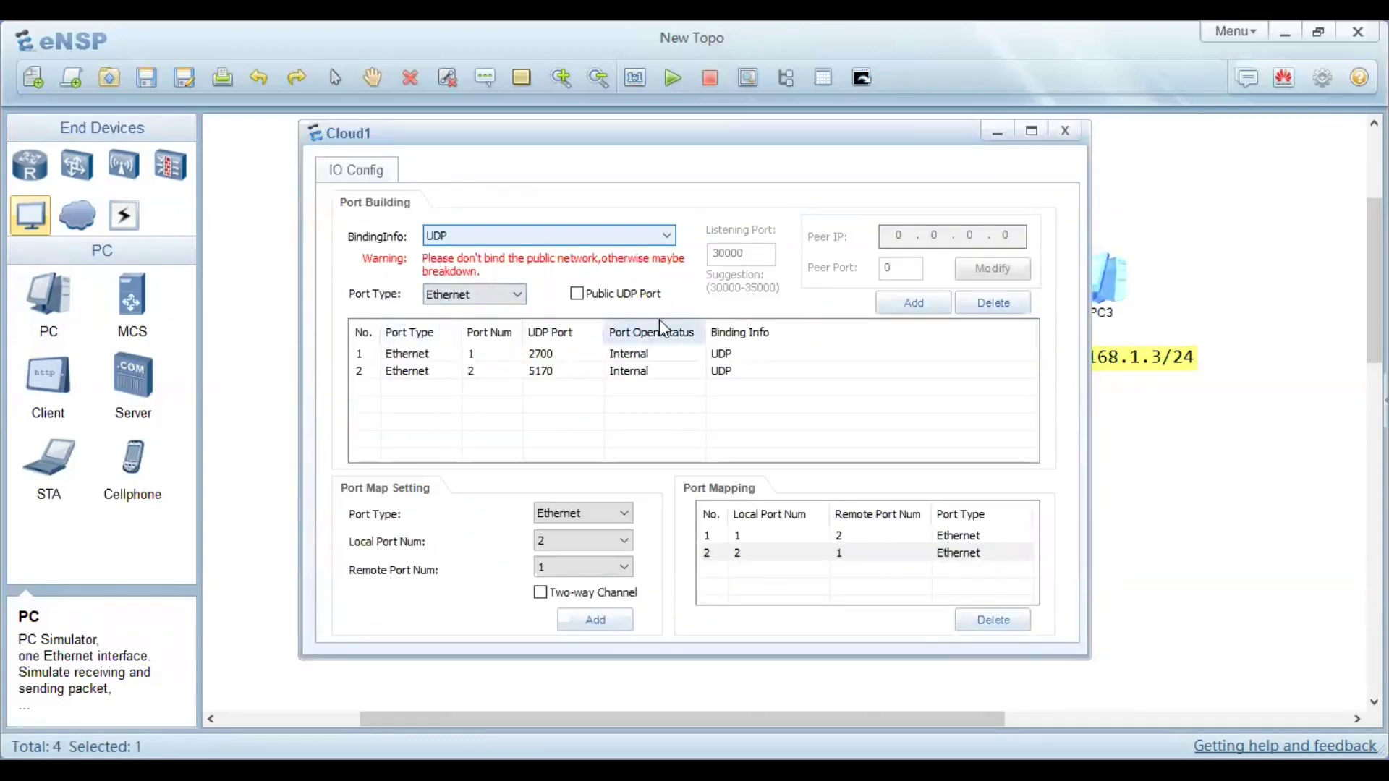
pyautogui.click(928, 299)
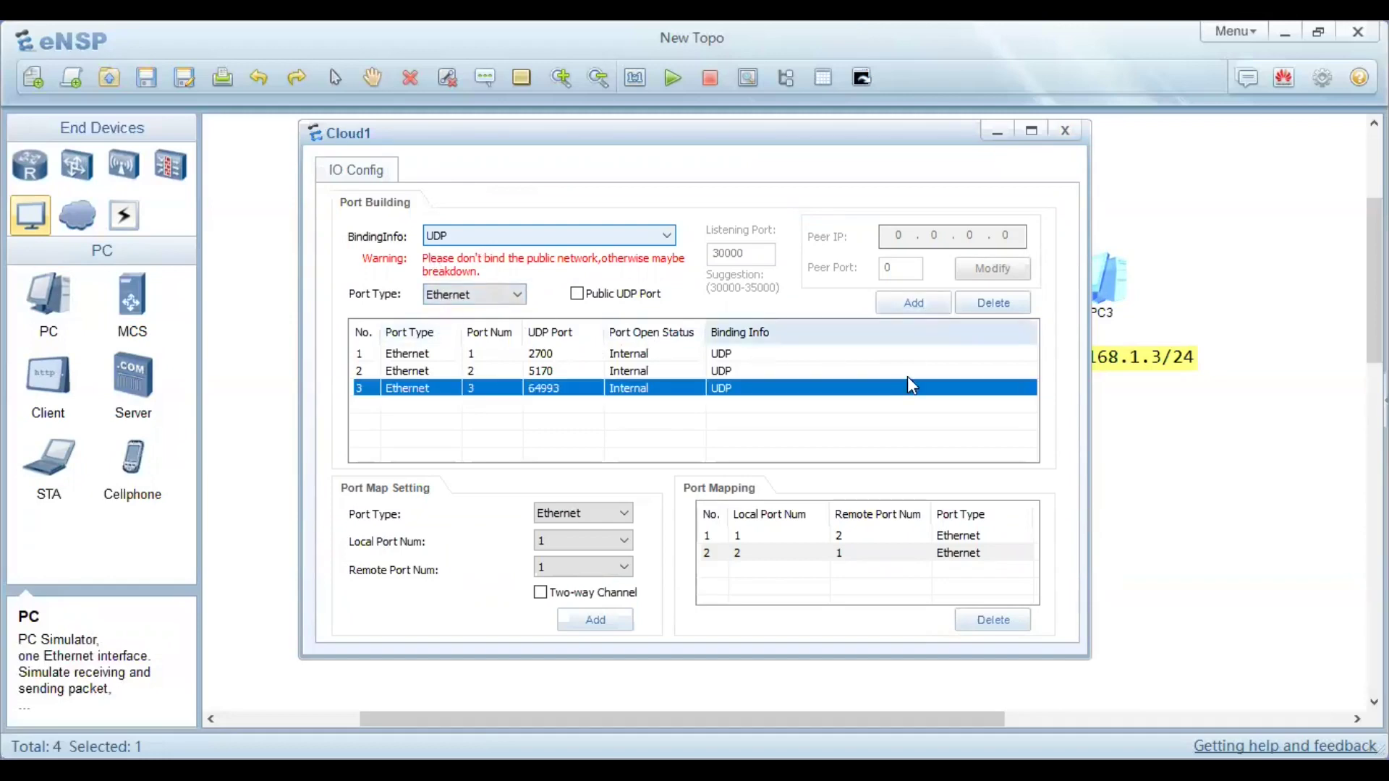
pyautogui.click(425, 429)
pyautogui.click(484, 389)
pyautogui.click(420, 443)
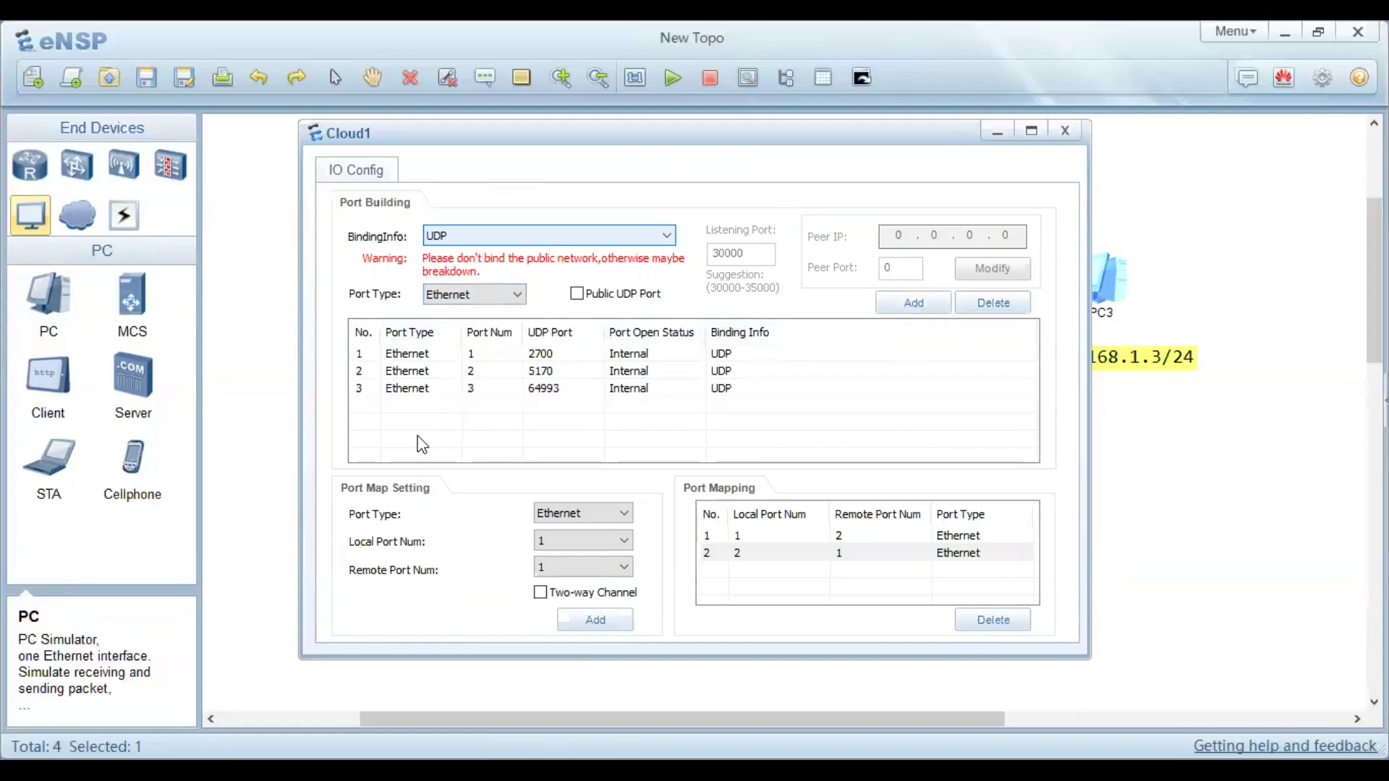
pyautogui.click(472, 391)
pyautogui.click(502, 352)
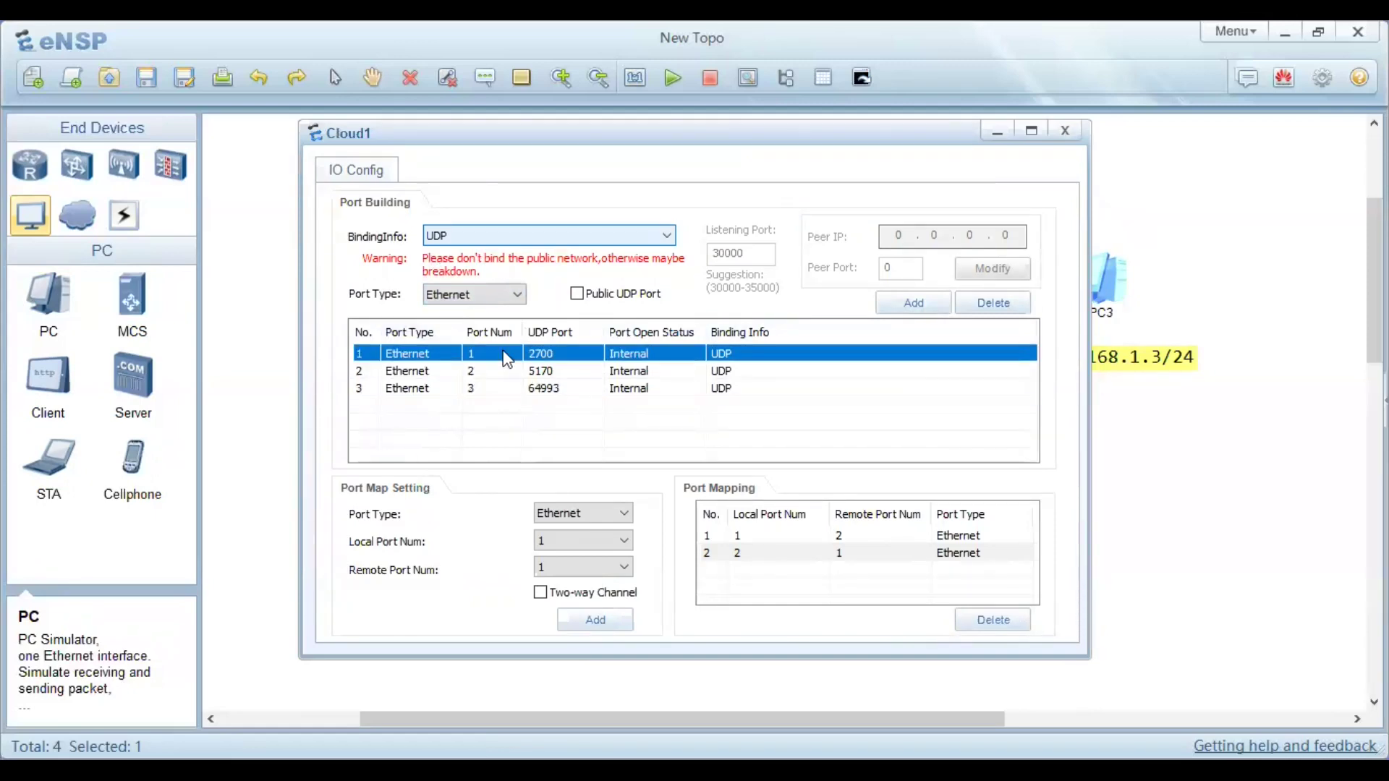
pyautogui.click(489, 390)
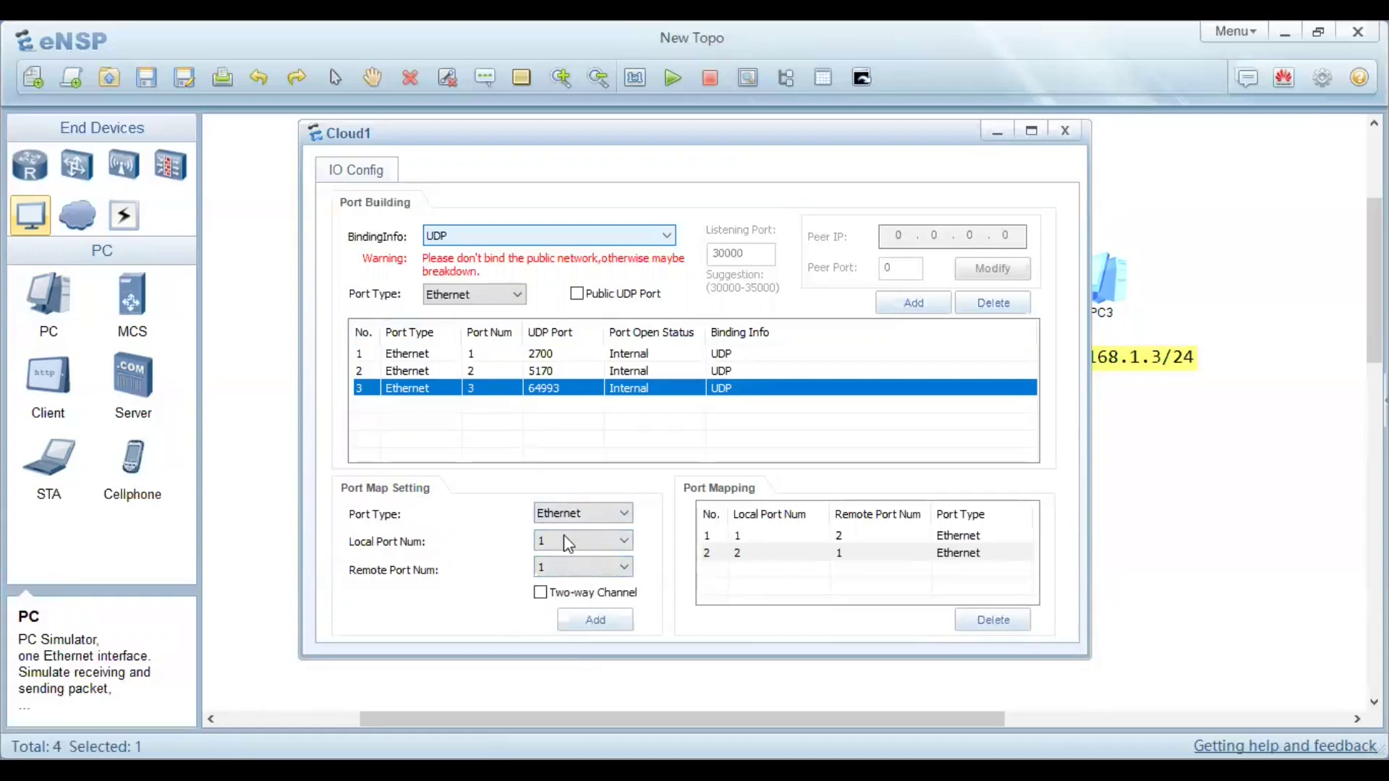
# - Add a two-way Ethernet mapping between local port 1 and remote port 3, and close Cloud1's configuration
pyautogui.click(555, 572)
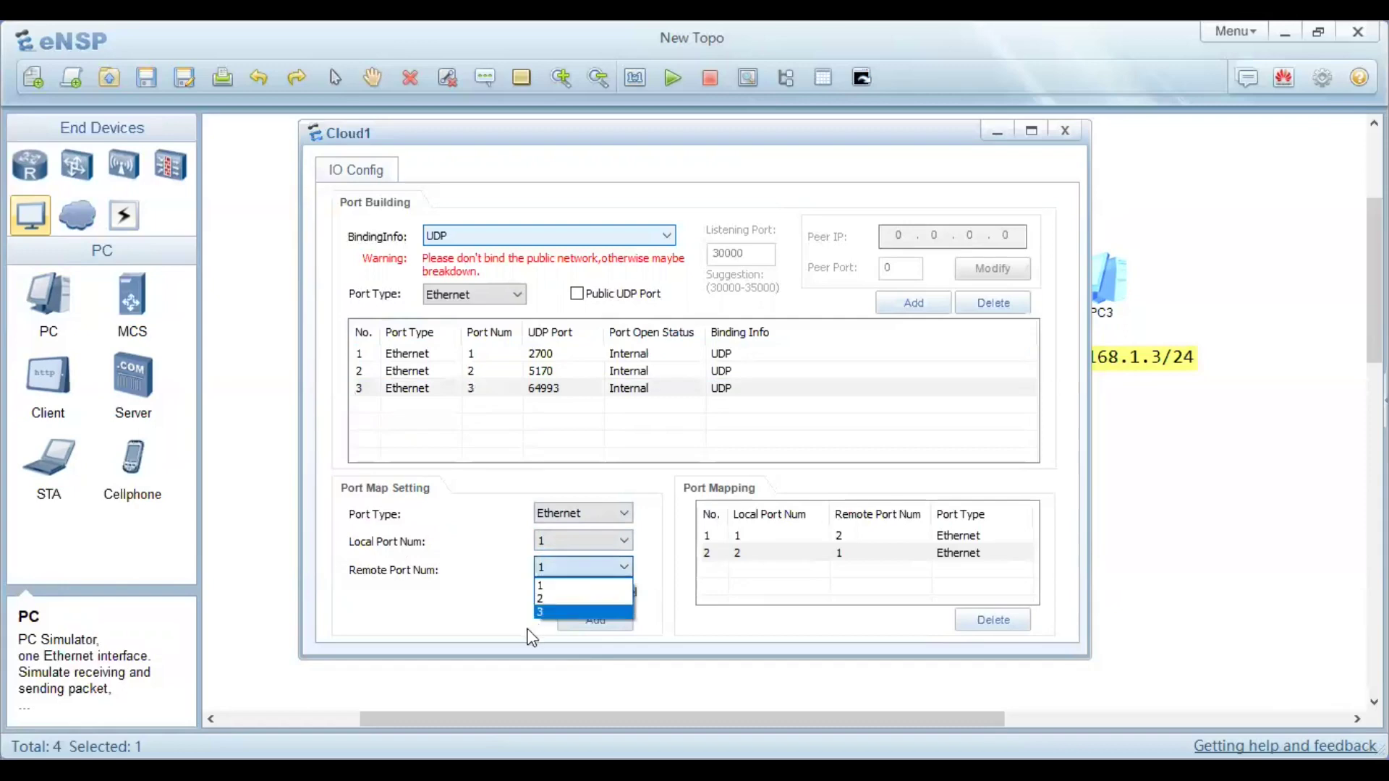
pyautogui.click(541, 613)
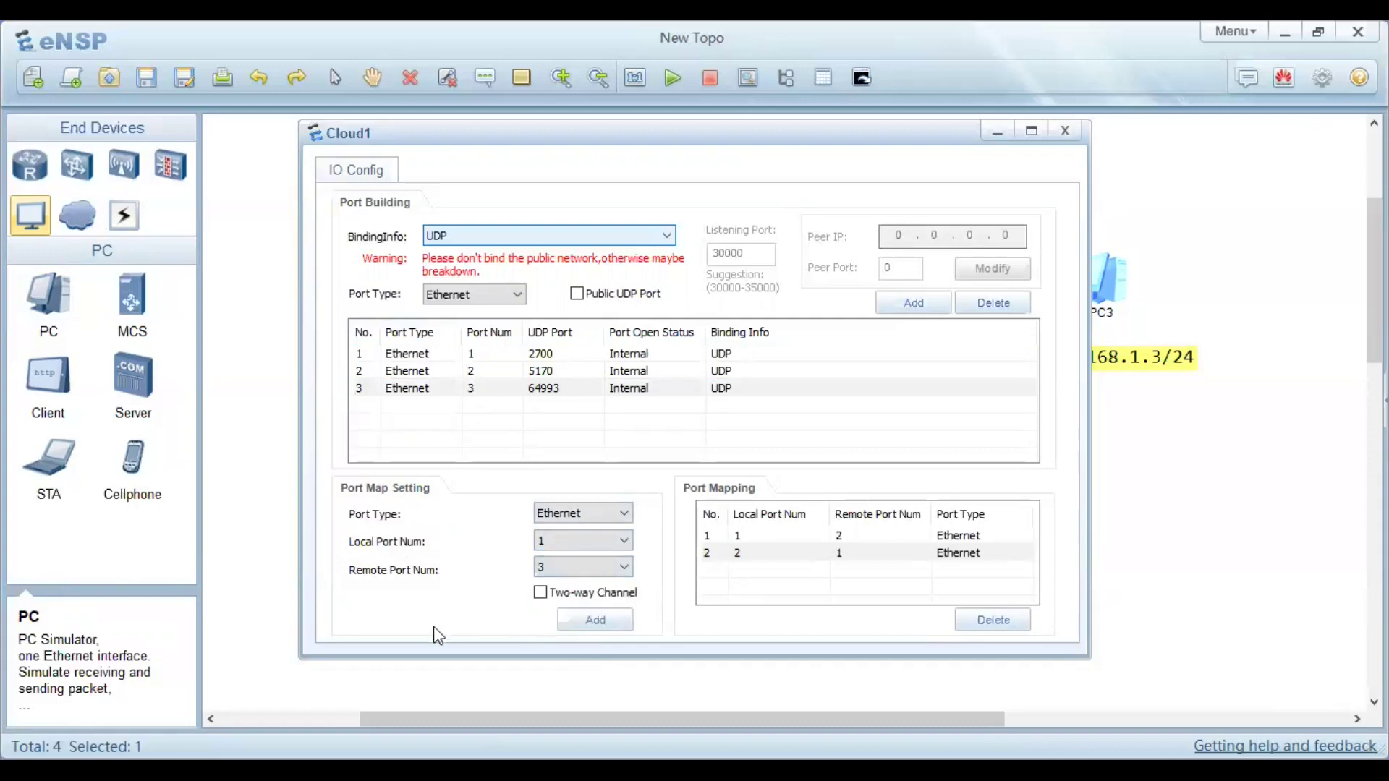
pyautogui.click(540, 593)
pyautogui.click(596, 621)
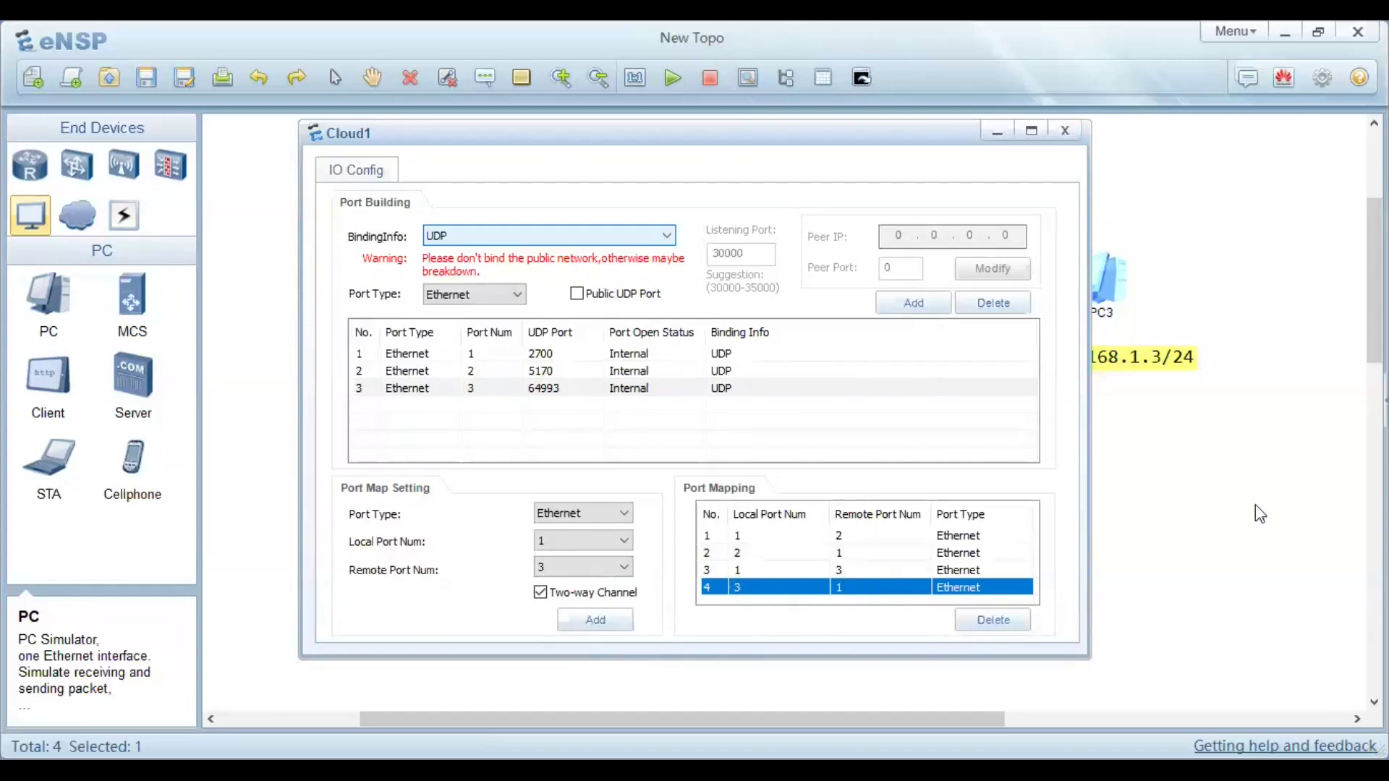
pyautogui.press('Escape')
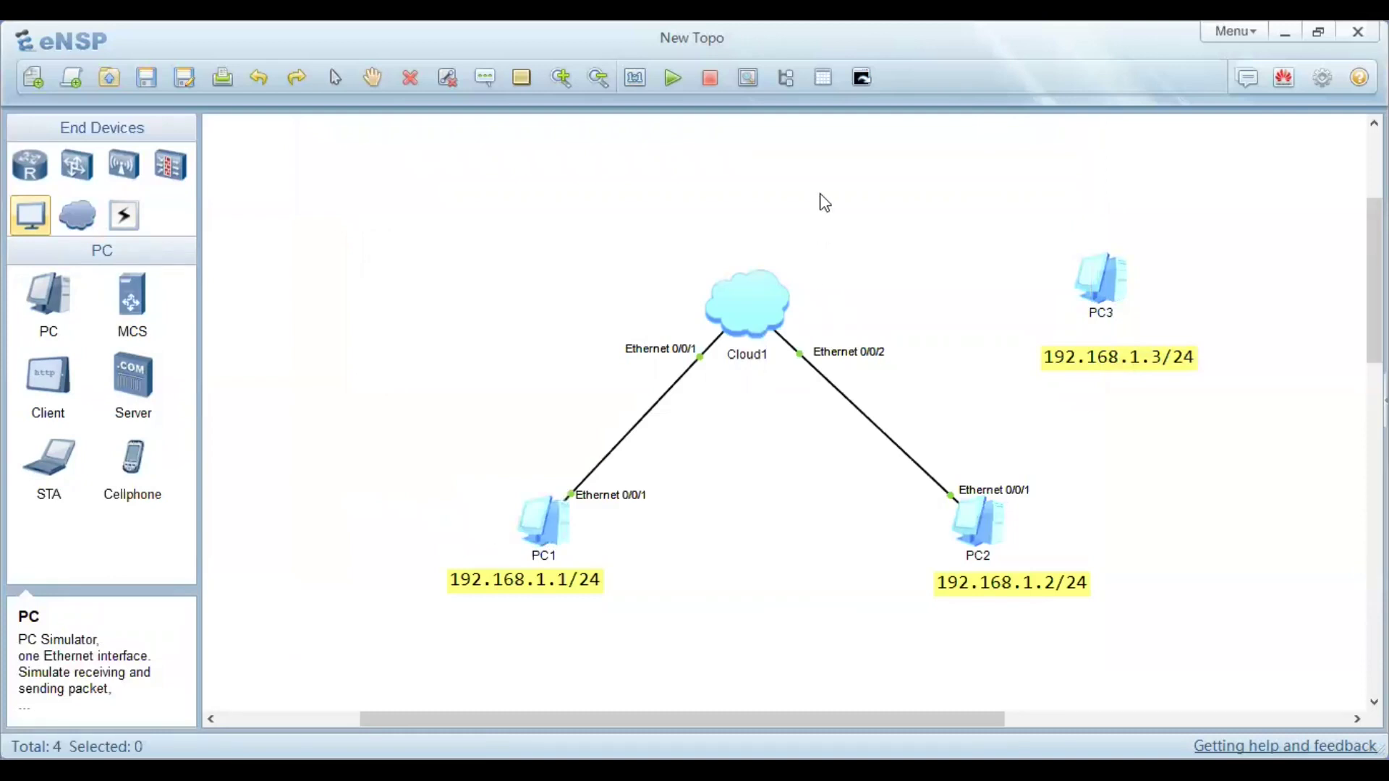
# - Connect PC3's Ethernet 0/0/1 to Cloud1's Ethernet 0/0/3 with a copper link and leave the connection tool
pyautogui.click(126, 215)
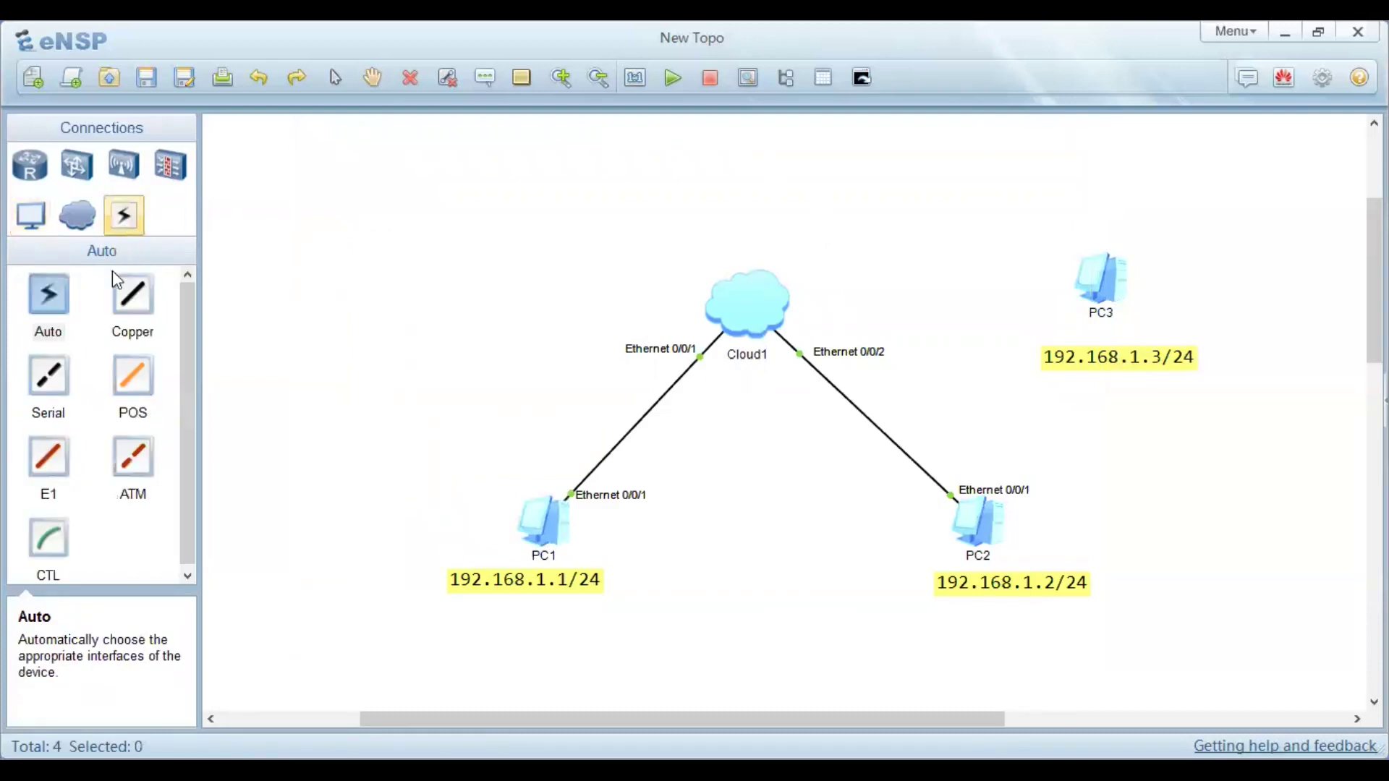
pyautogui.click(121, 311)
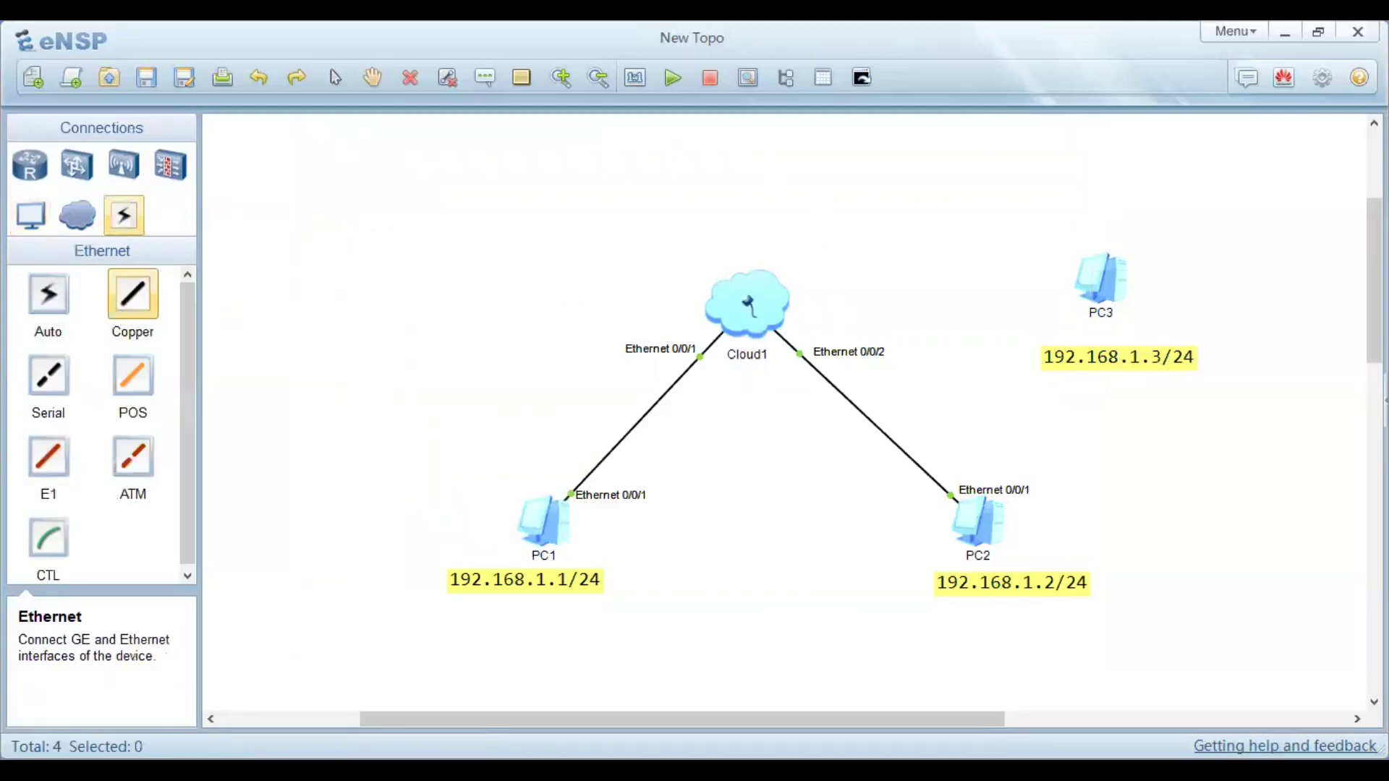
pyautogui.click(1112, 291)
pyautogui.click(1129, 299)
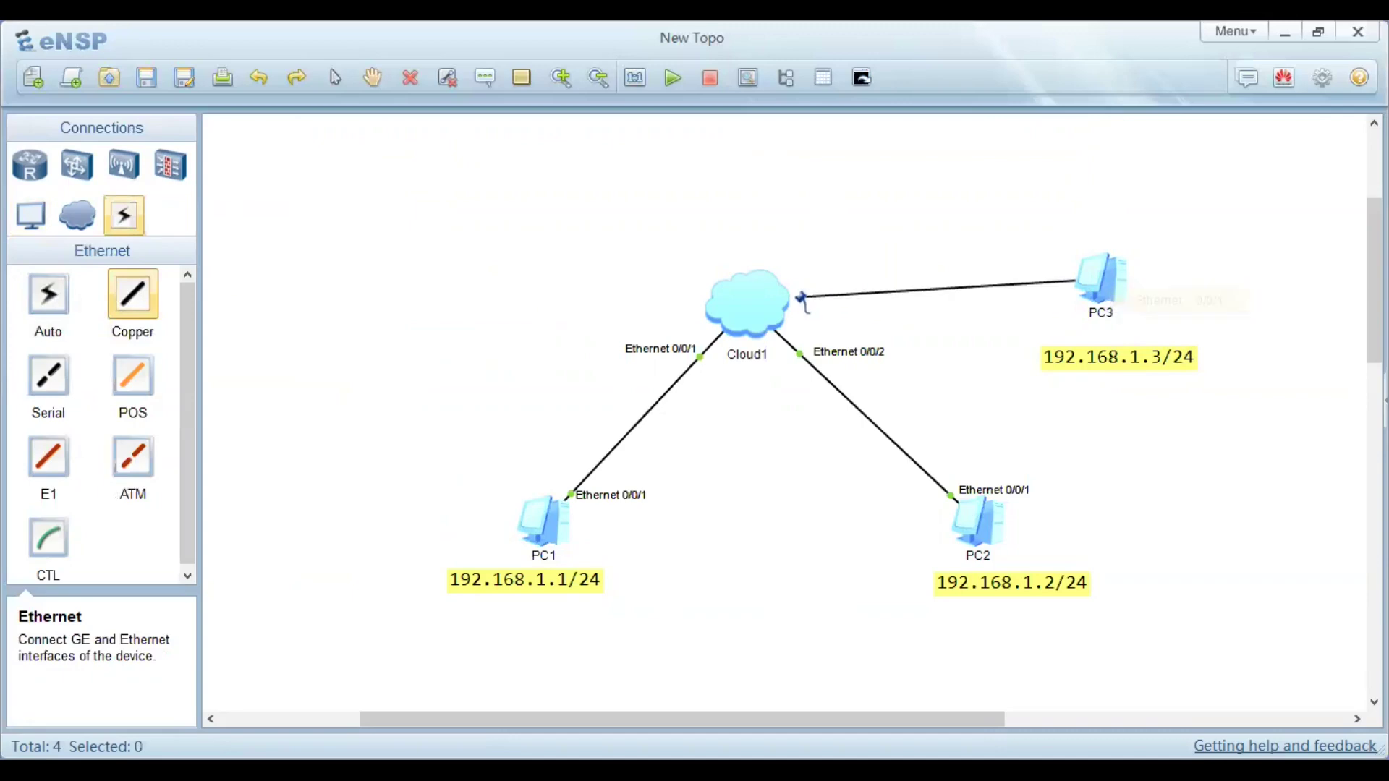
pyautogui.click(744, 301)
pyautogui.click(803, 316)
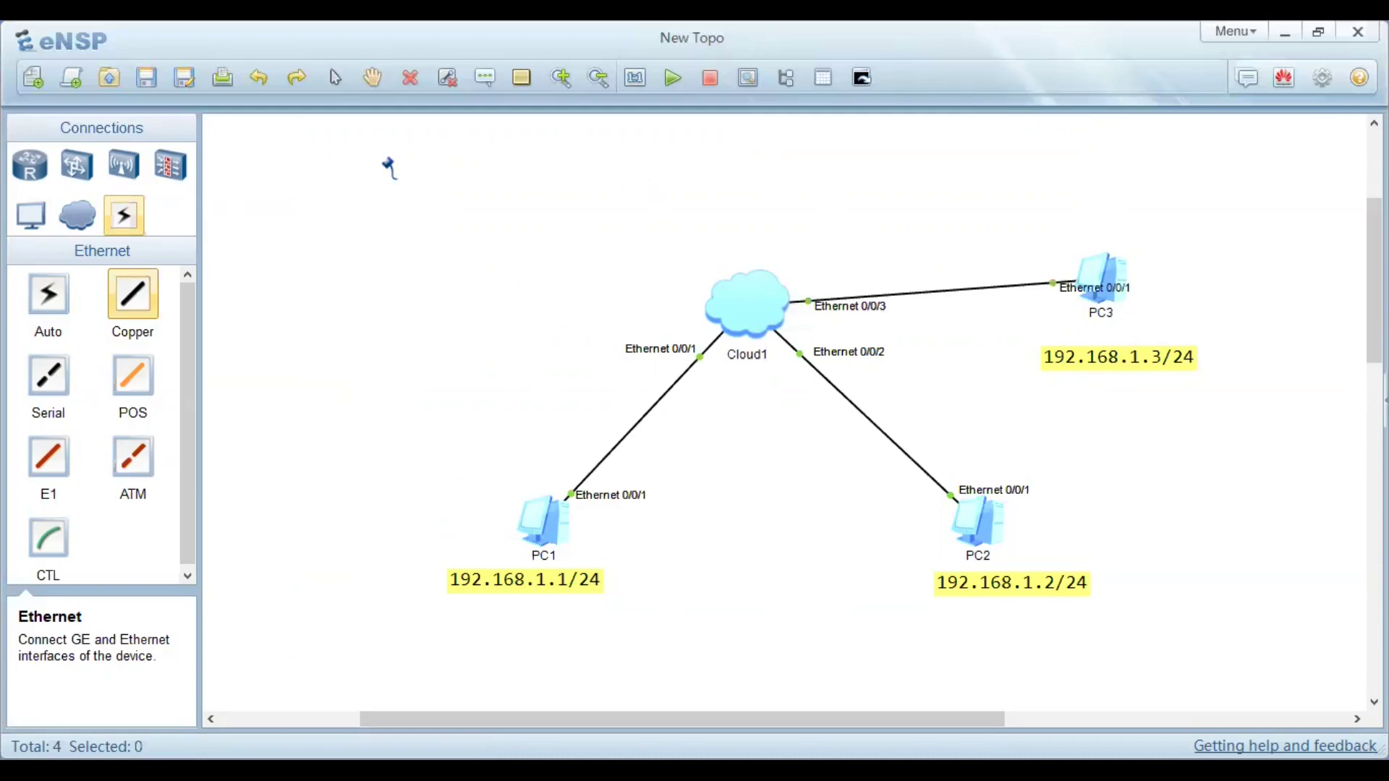
pyautogui.click(411, 81)
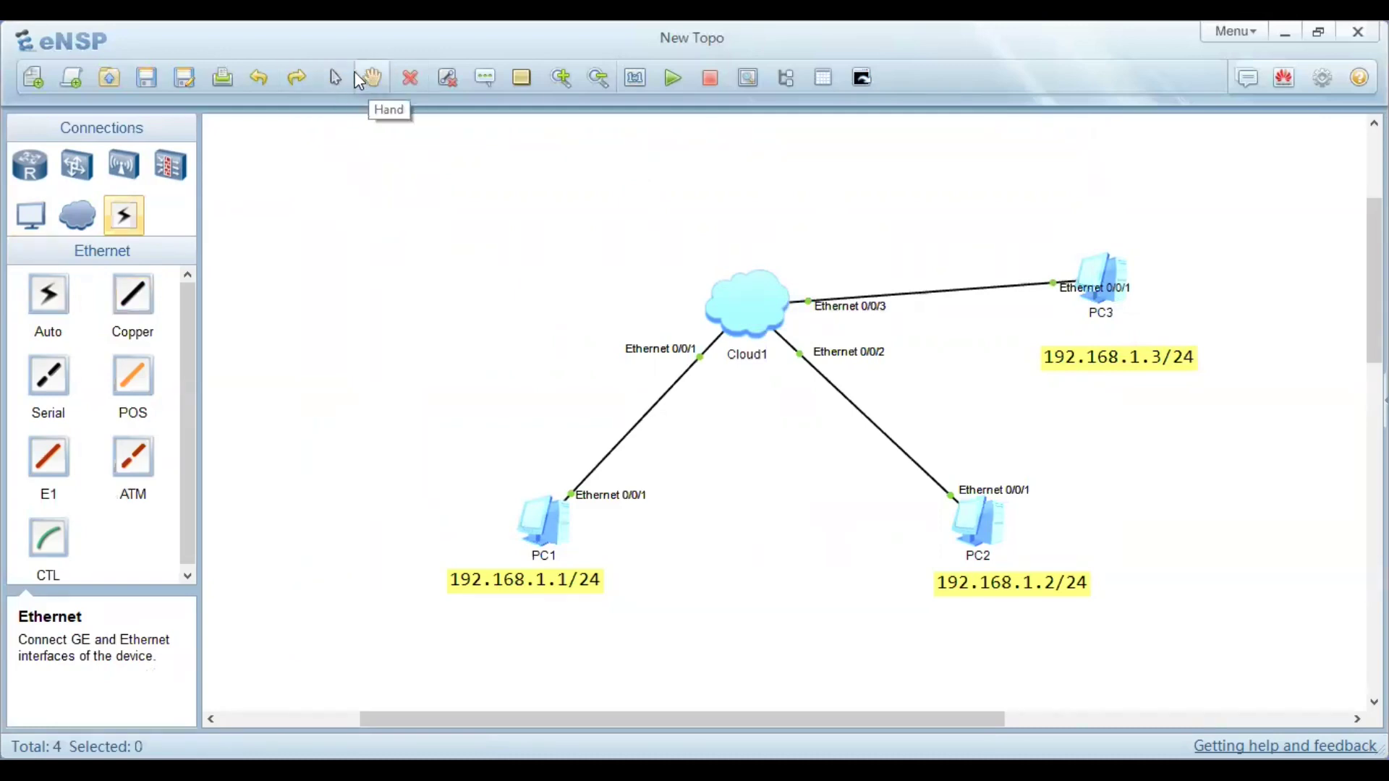
# - Ping 192.168.1.3 from PC1's command line and close the PC1 window
pyautogui.doubleClick(556, 545)
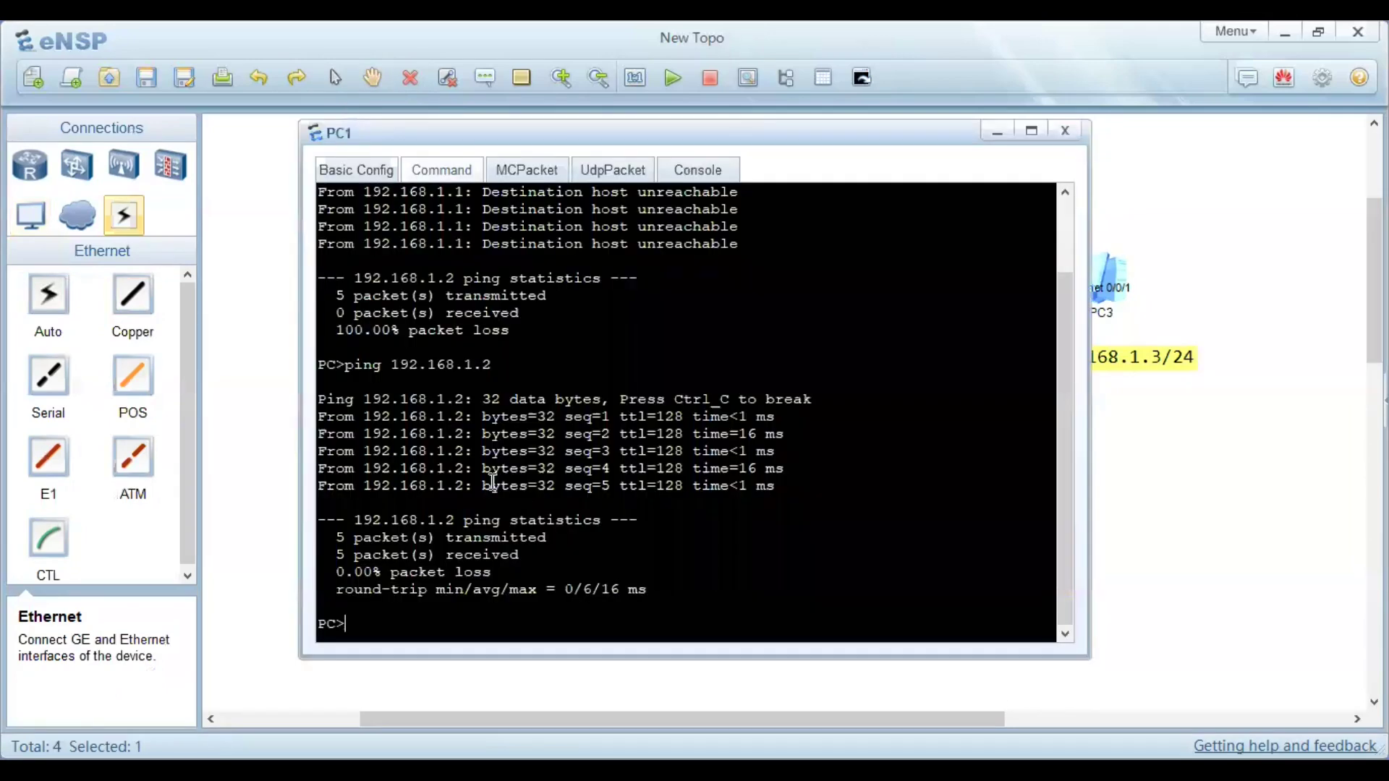
pyautogui.press('Up')
pyautogui.press('BackSpace')
pyautogui.write('3')
pyautogui.press('Return')
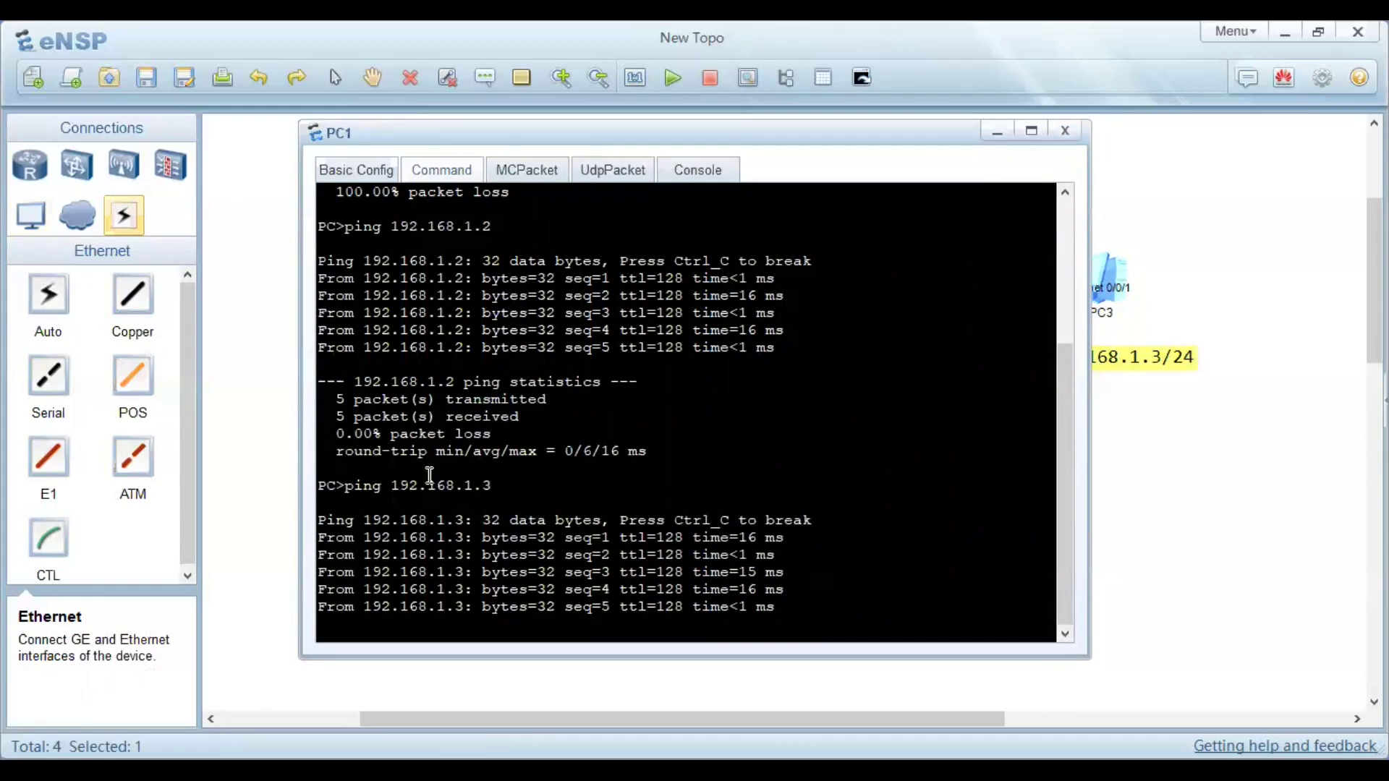
pyautogui.click(1067, 134)
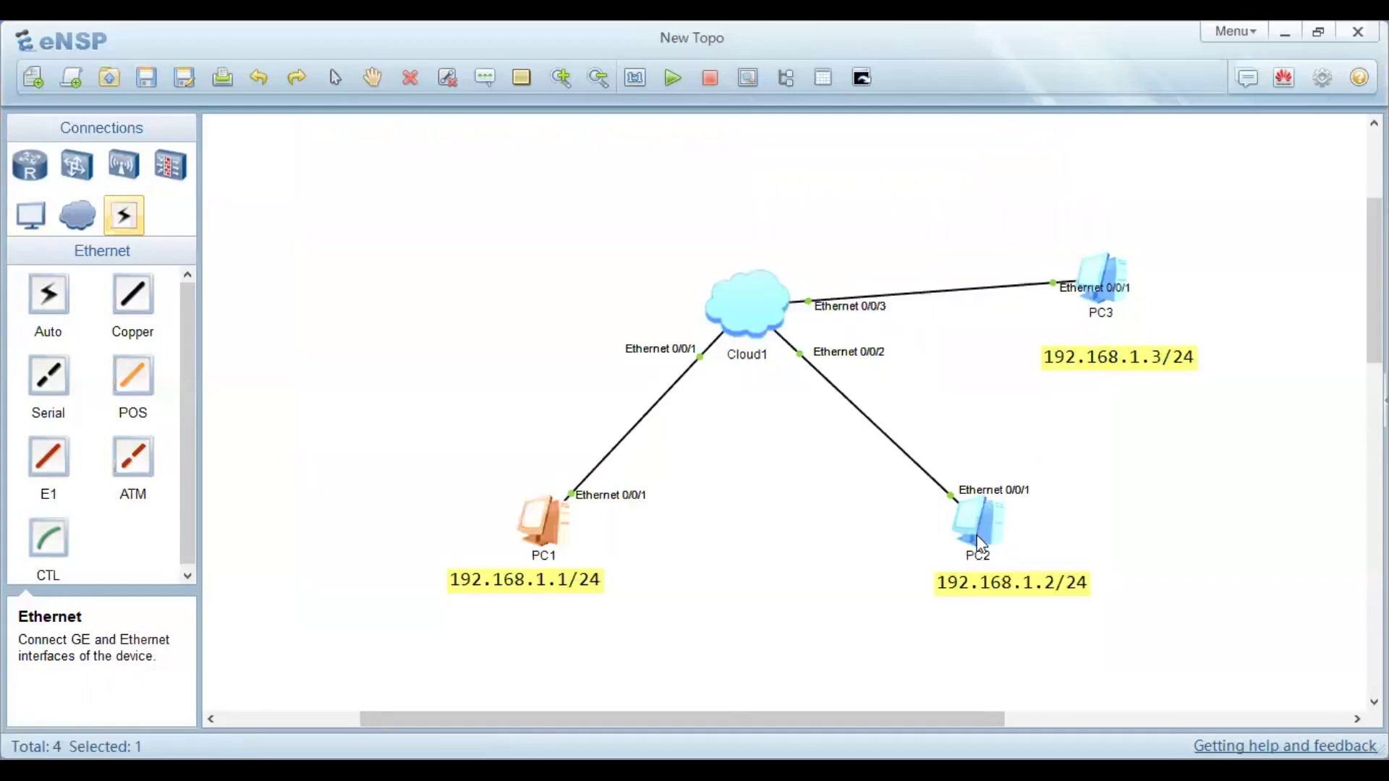
# - Ping 192.168.1.3 from PC2's command line
pyautogui.click(978, 539)
pyautogui.doubleClick(978, 539)
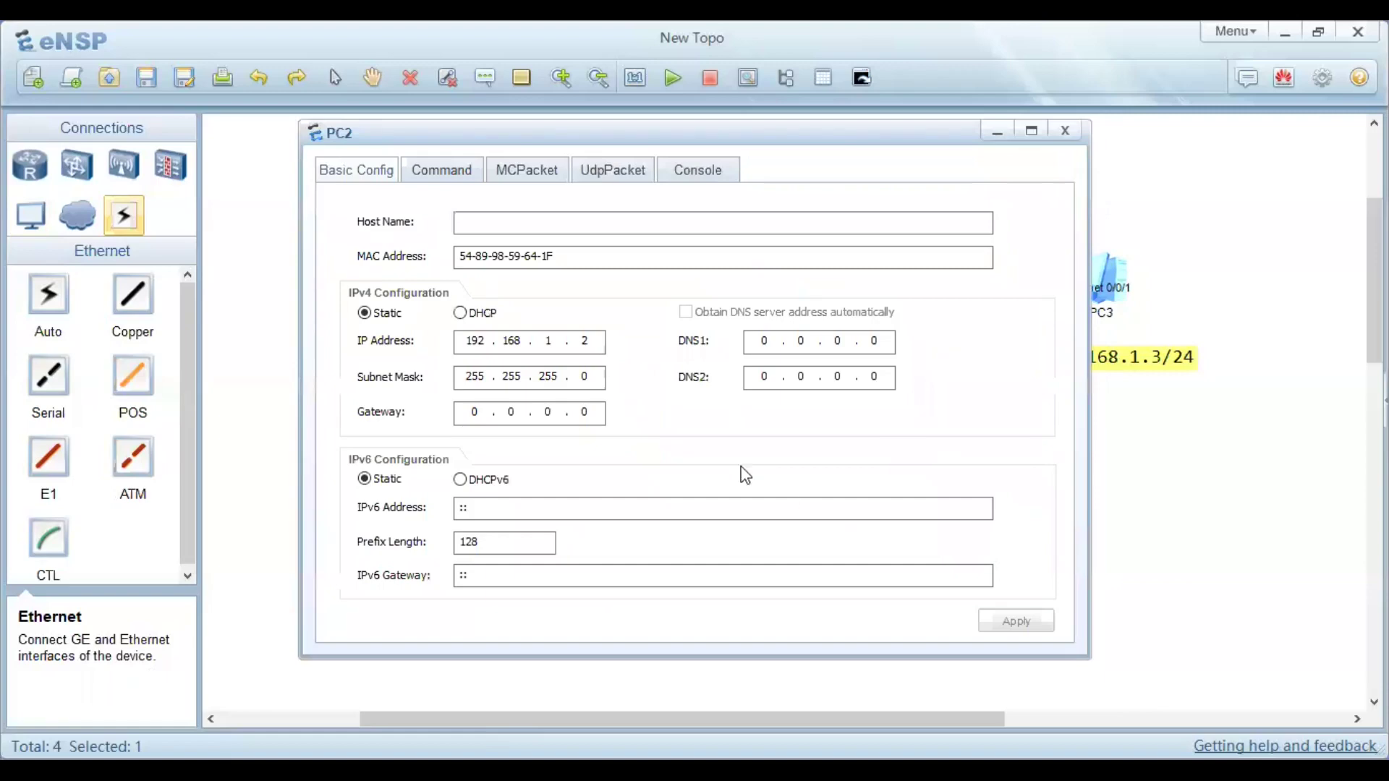
pyautogui.click(452, 174)
pyautogui.write('ping')
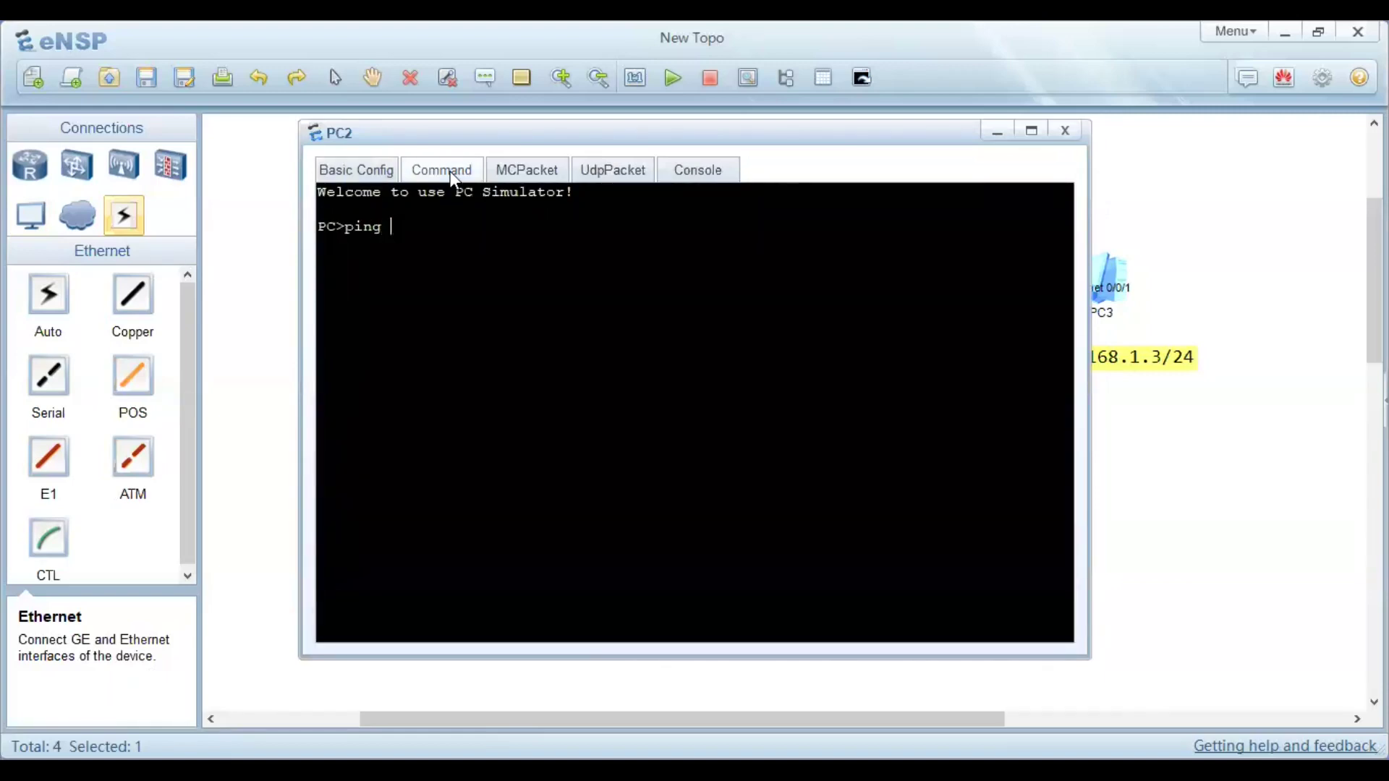
pyautogui.write(' 192.168.1.3')
pyautogui.press('Return')
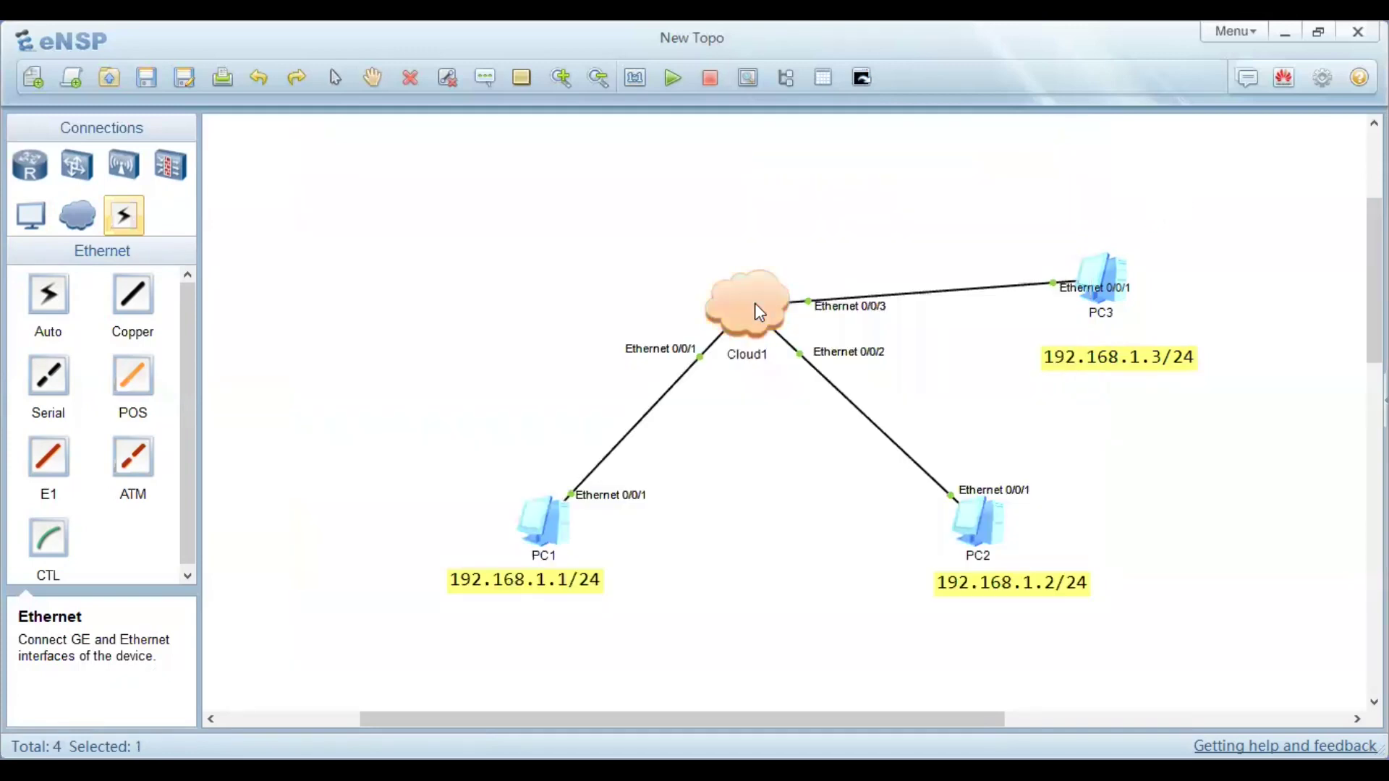
# - Add a two-way Ethernet mapping between Cloud1's local port 2 and remote port 3, and close the configuration
pyautogui.doubleClick(754, 302)
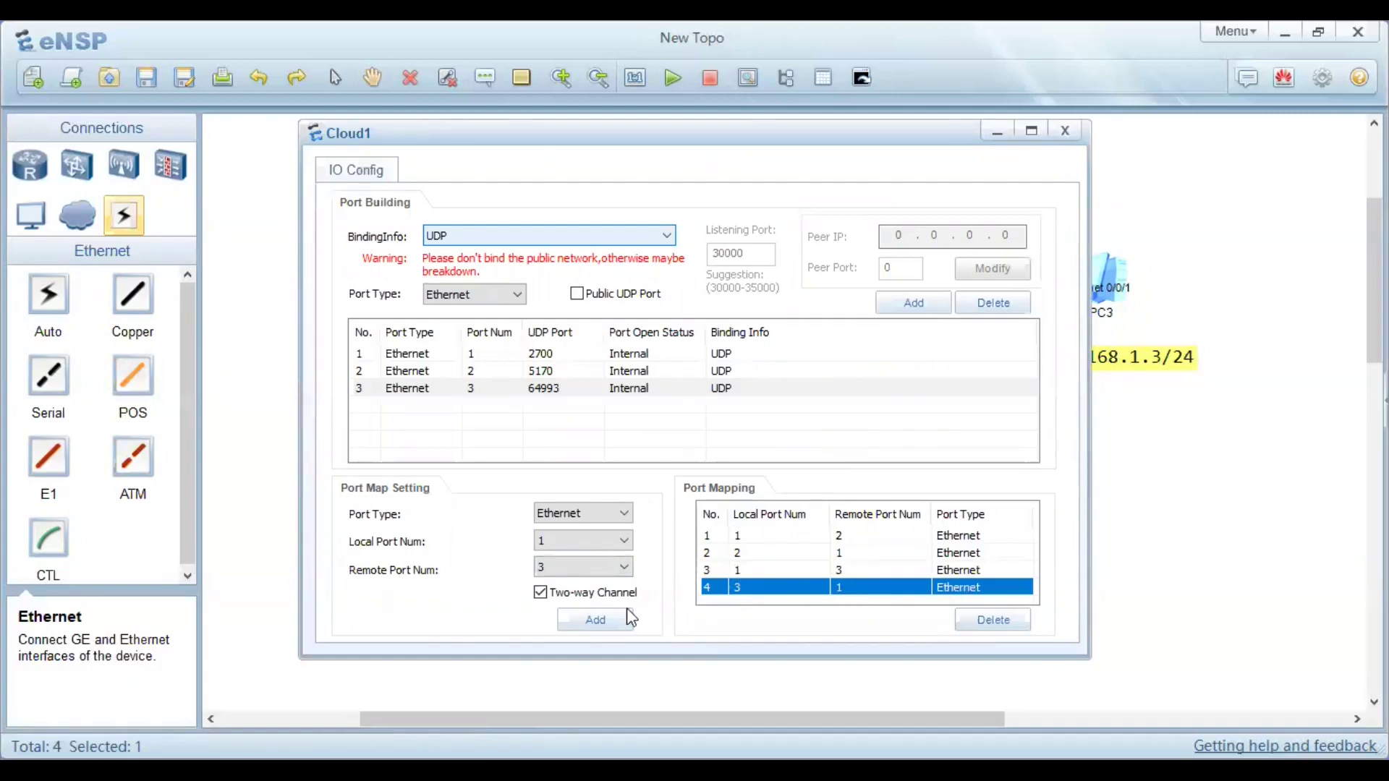
pyautogui.click(540, 541)
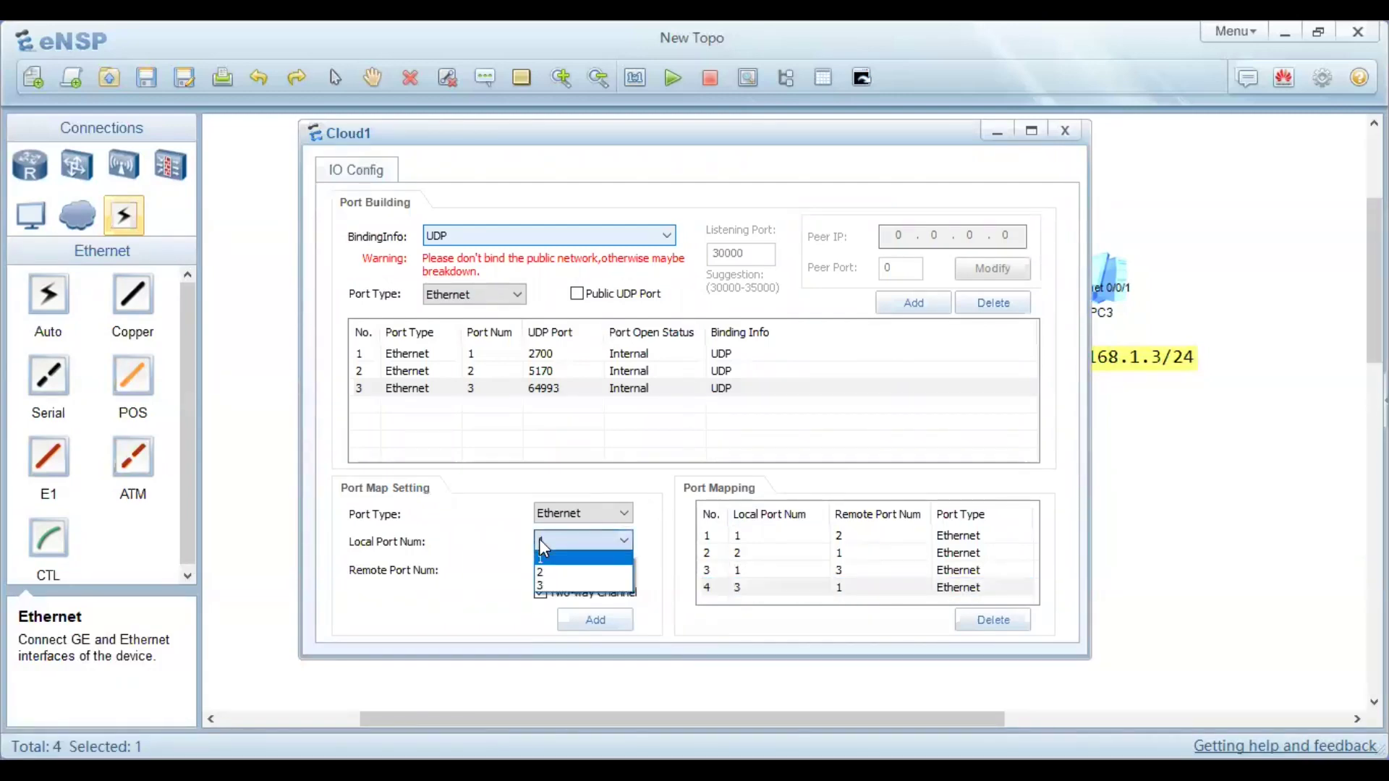
pyautogui.click(562, 578)
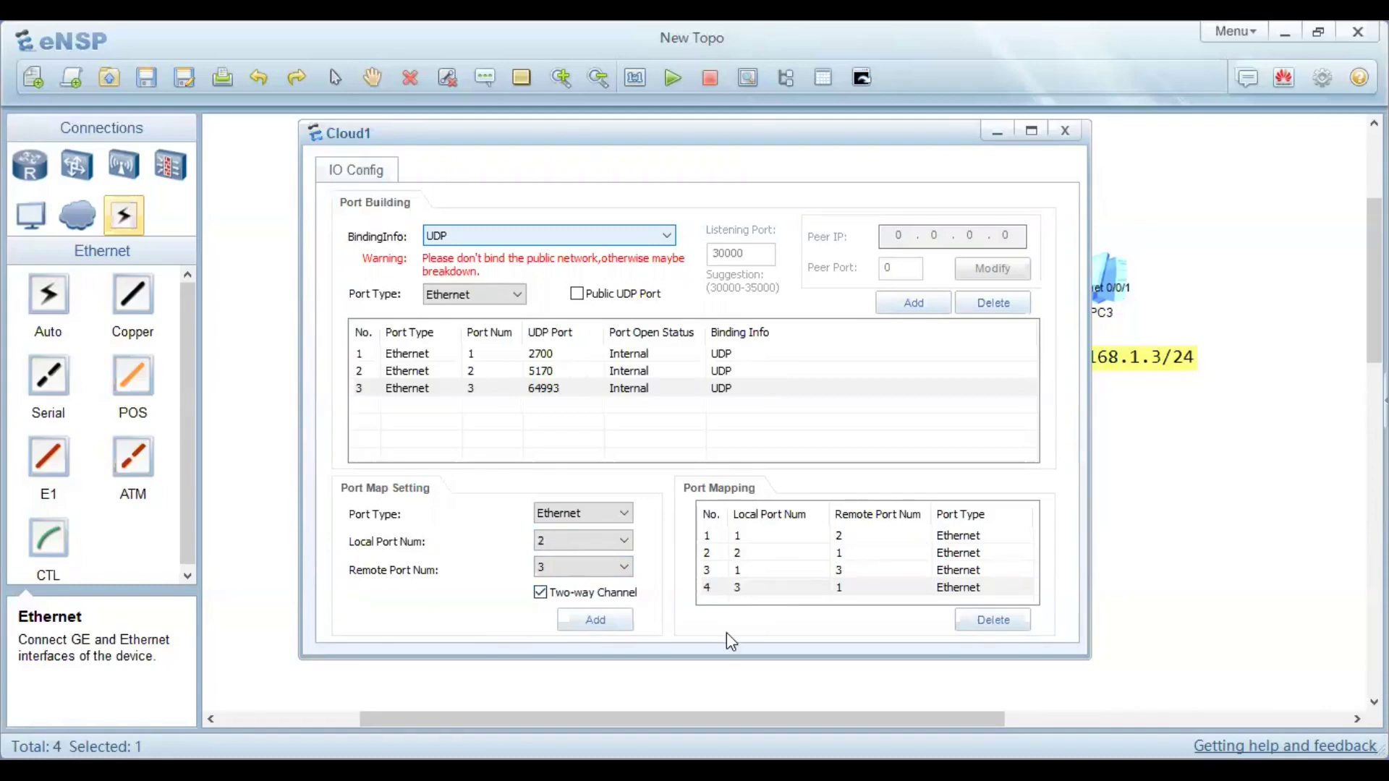
pyautogui.click(593, 621)
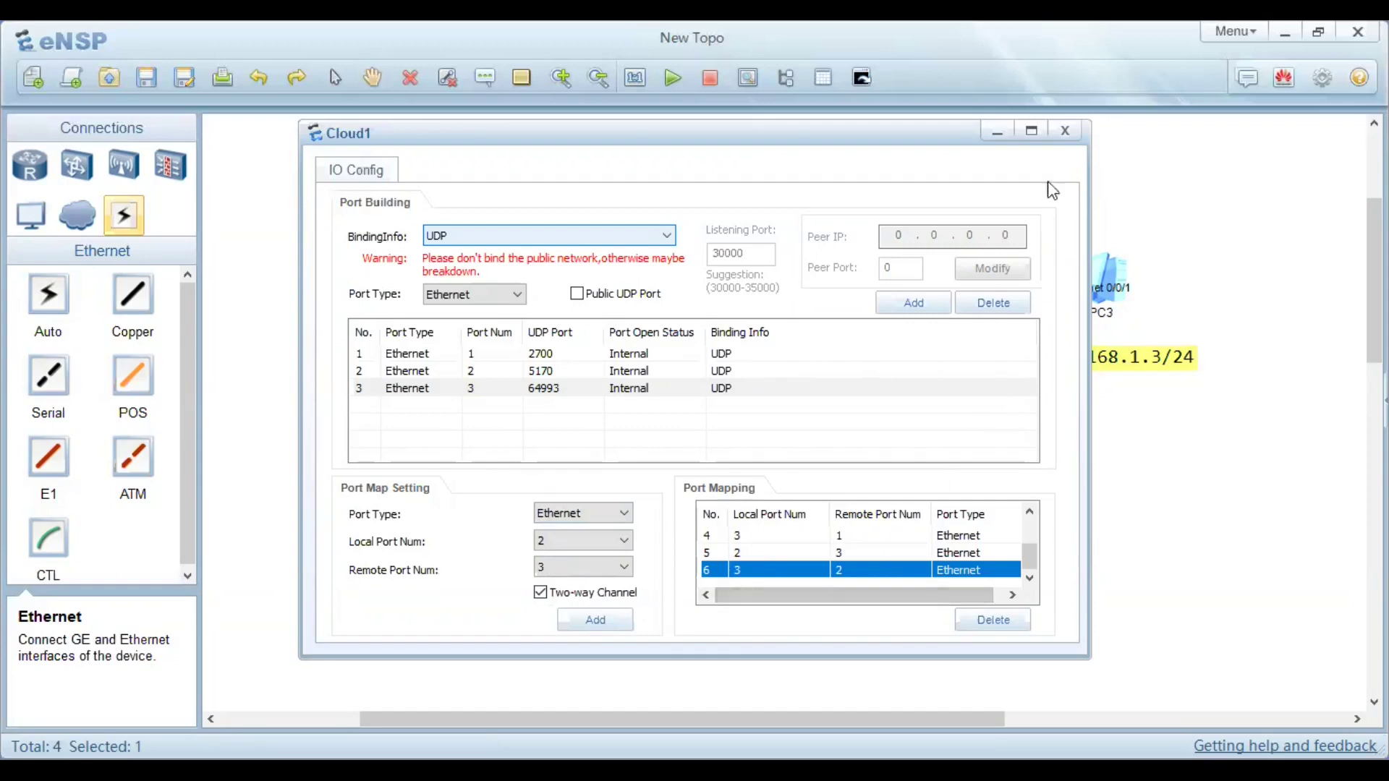
pyautogui.click(1071, 126)
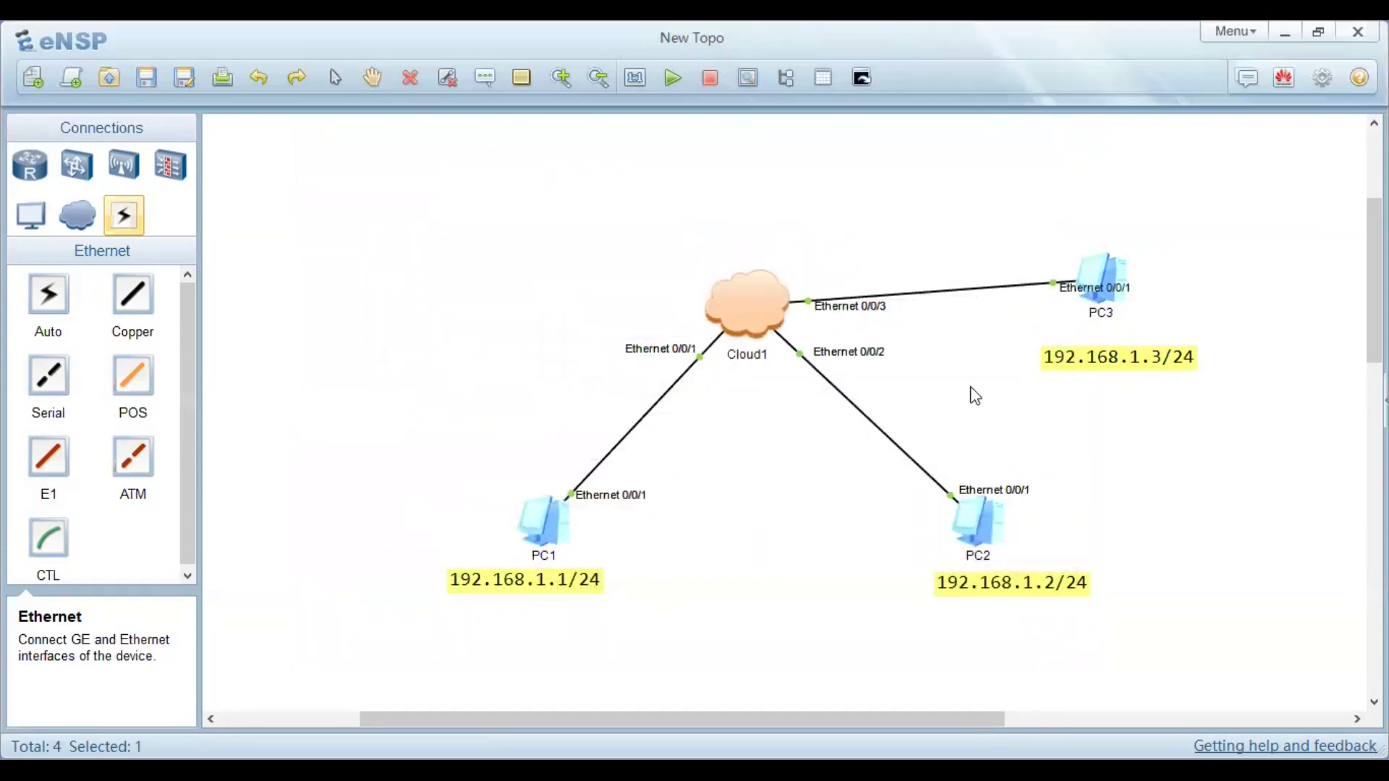
# - Repeat the ping to 192.168.1.3 from PC2's command line and close the PC2 window
pyautogui.doubleClick(986, 527)
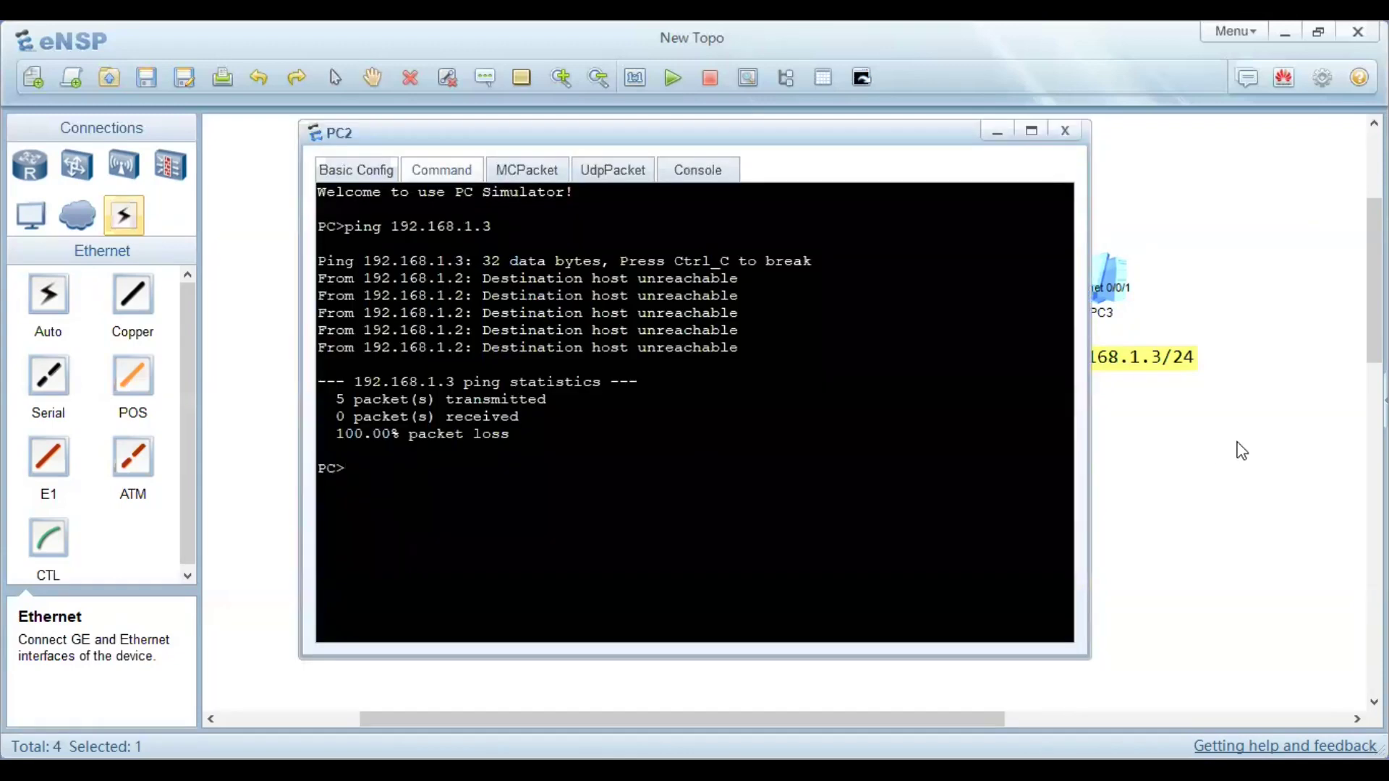
pyautogui.press('Up')
pyautogui.press('Return')
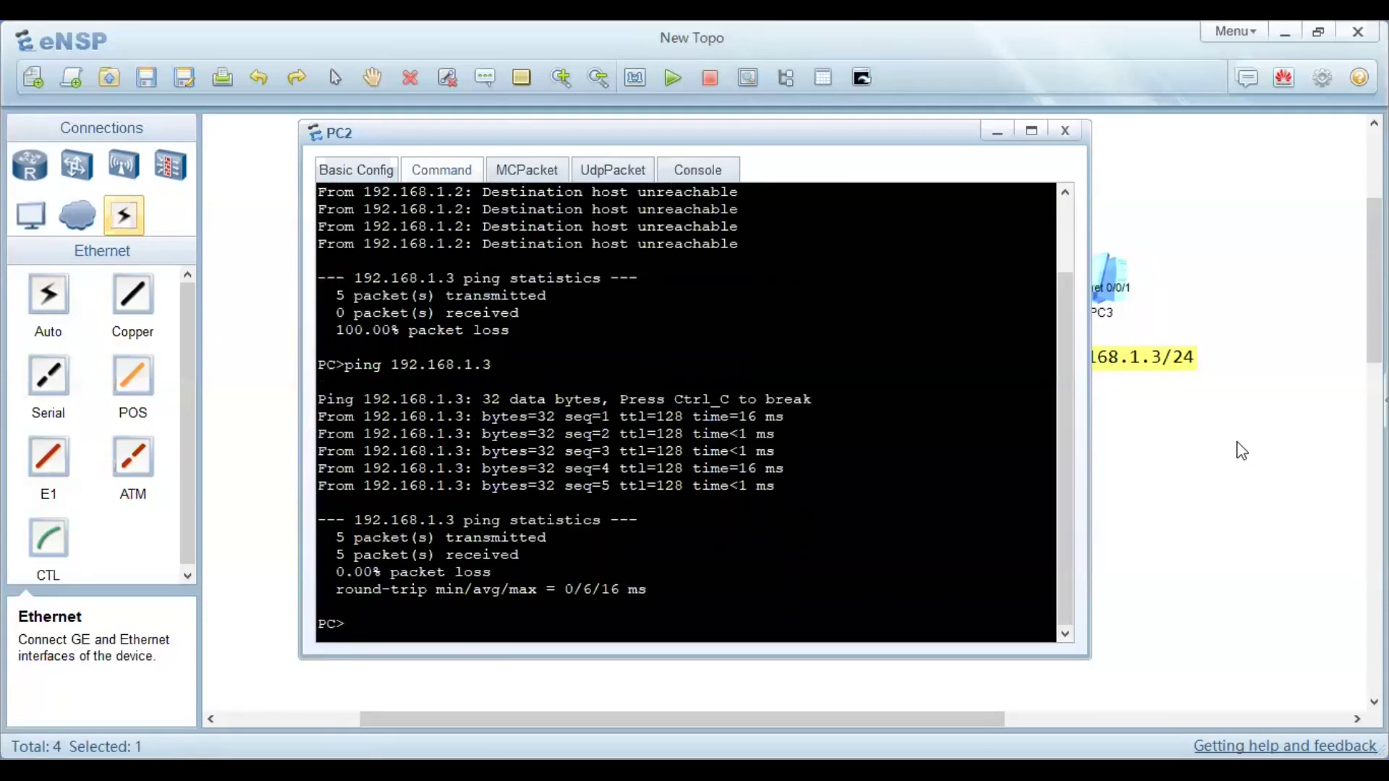
pyautogui.click(1069, 133)
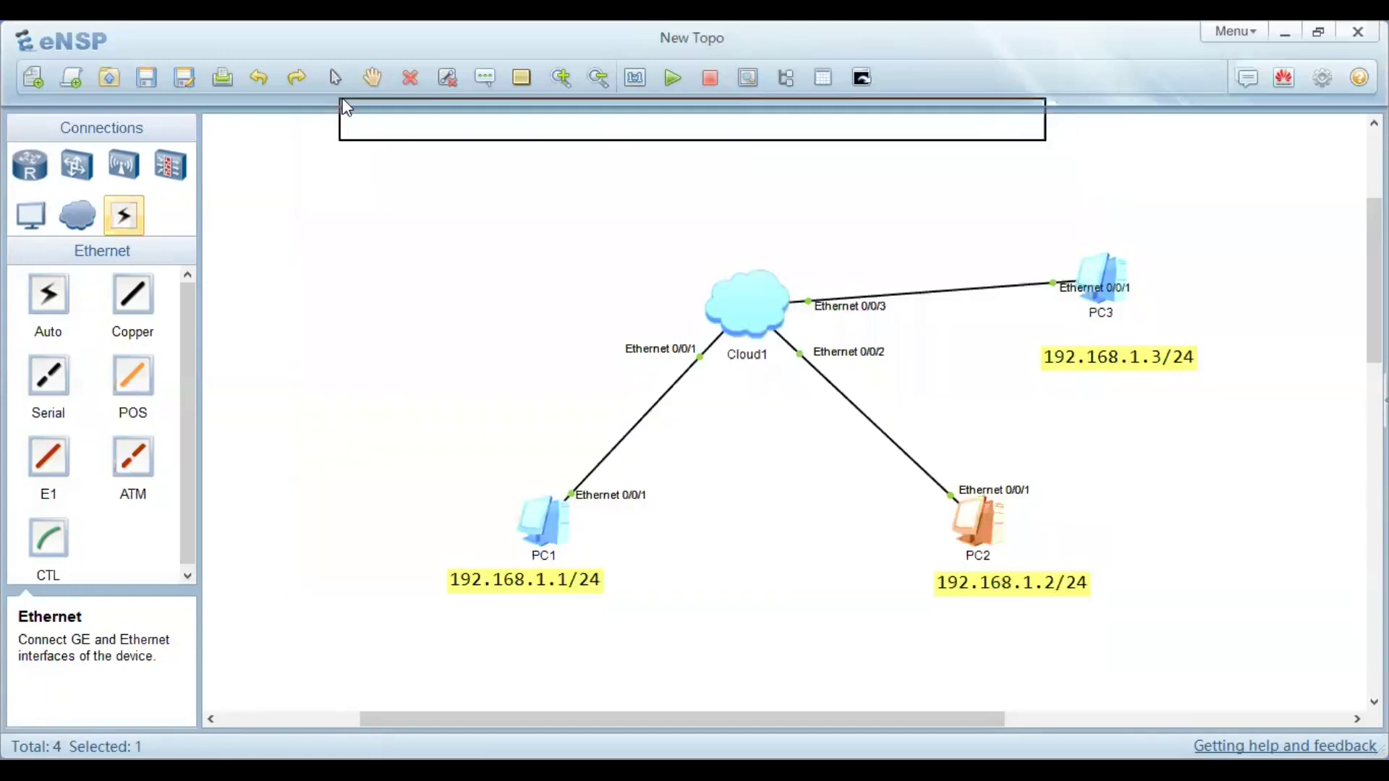